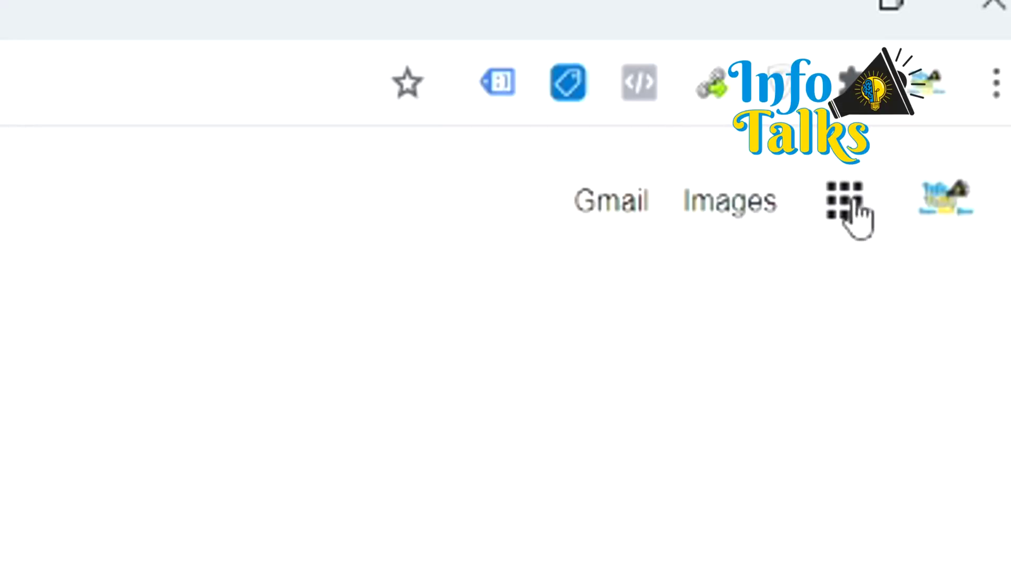
Step: Open Google My Business from the Google apps and go to the InfoTalks business information page
click(851, 208)
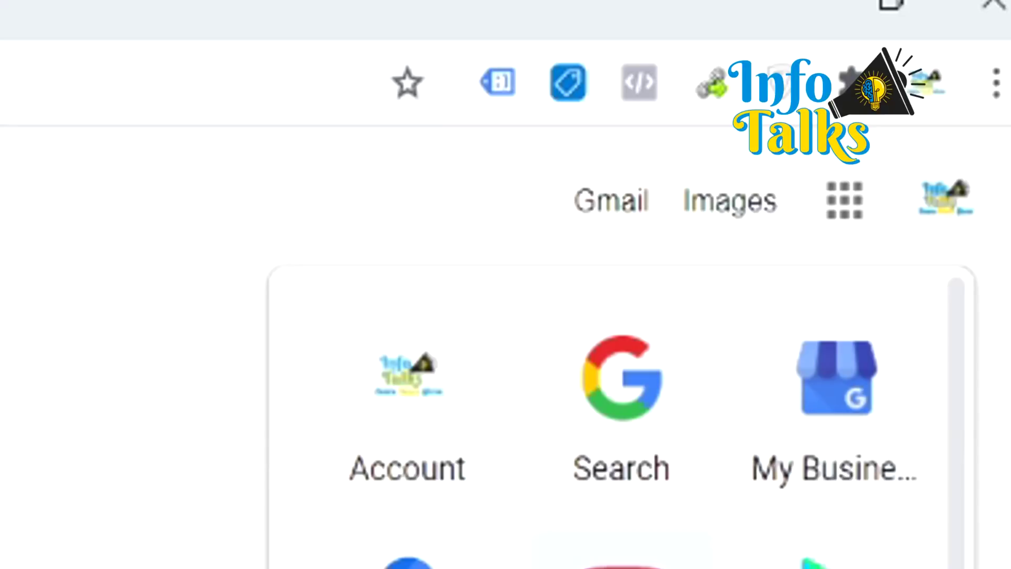
scroll(680, 537, down, 5)
scroll(685, 535, up, 5)
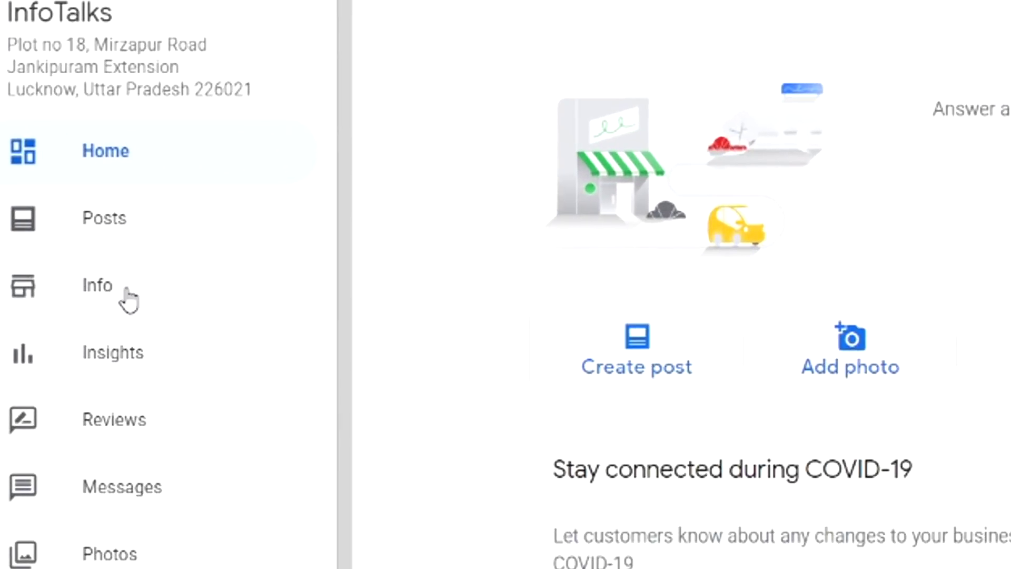
click(117, 285)
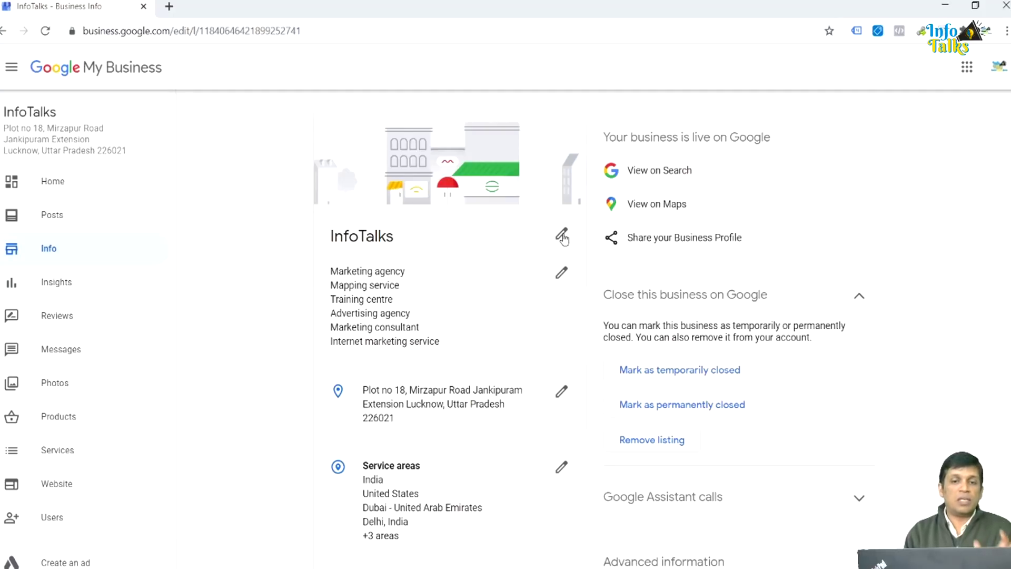
Step: Review the primary category options and additional categories of the business, leaving the category editor without applying changes
click(562, 275)
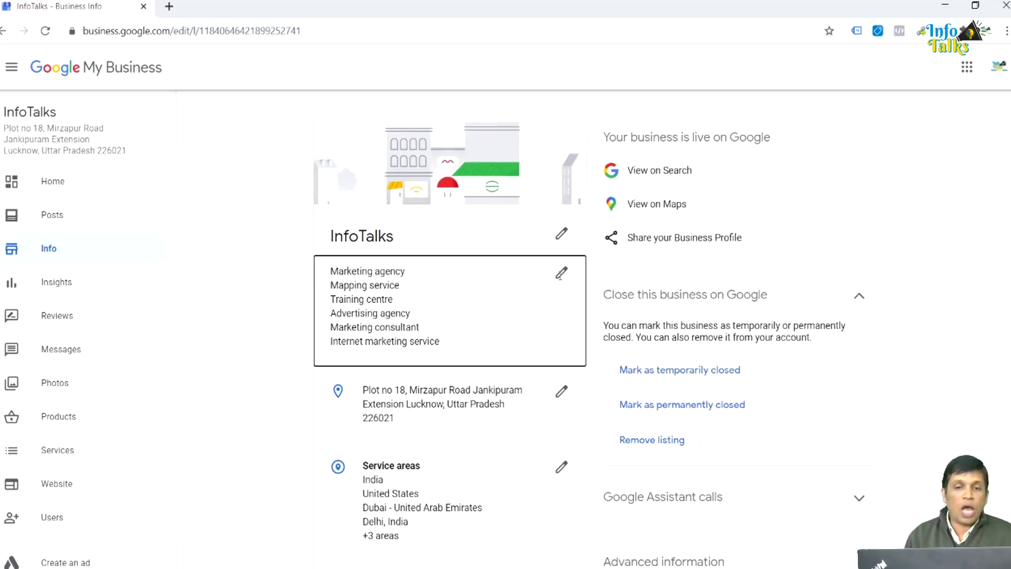
click(496, 212)
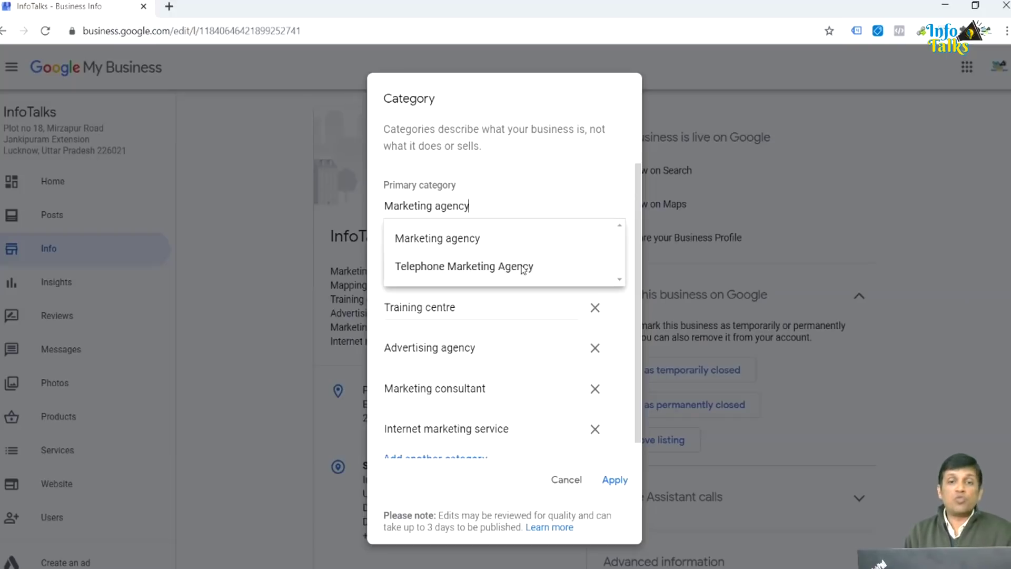
click(517, 157)
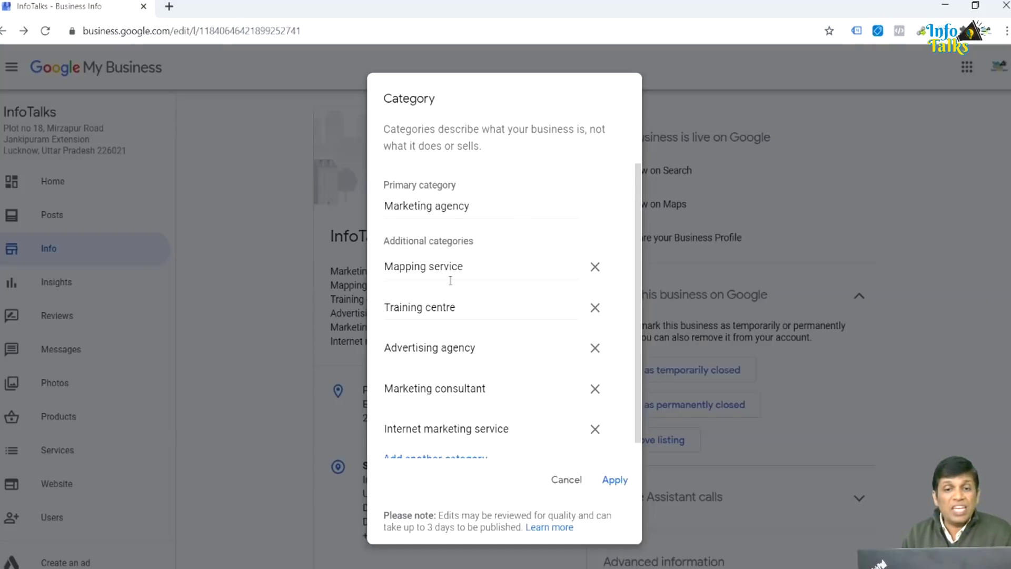
scroll(454, 340, down, 1)
scroll(455, 339, up, 1)
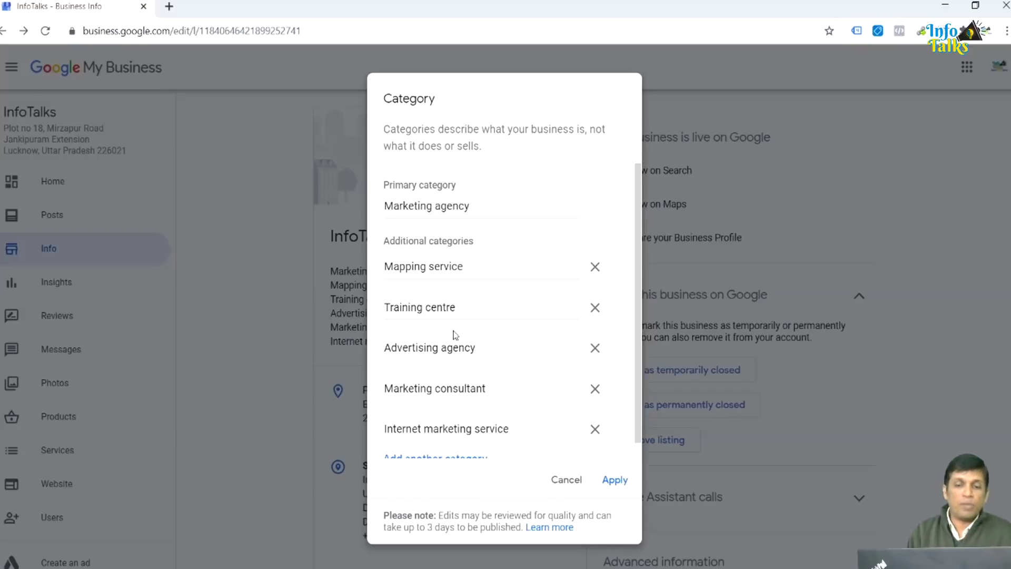
click(568, 479)
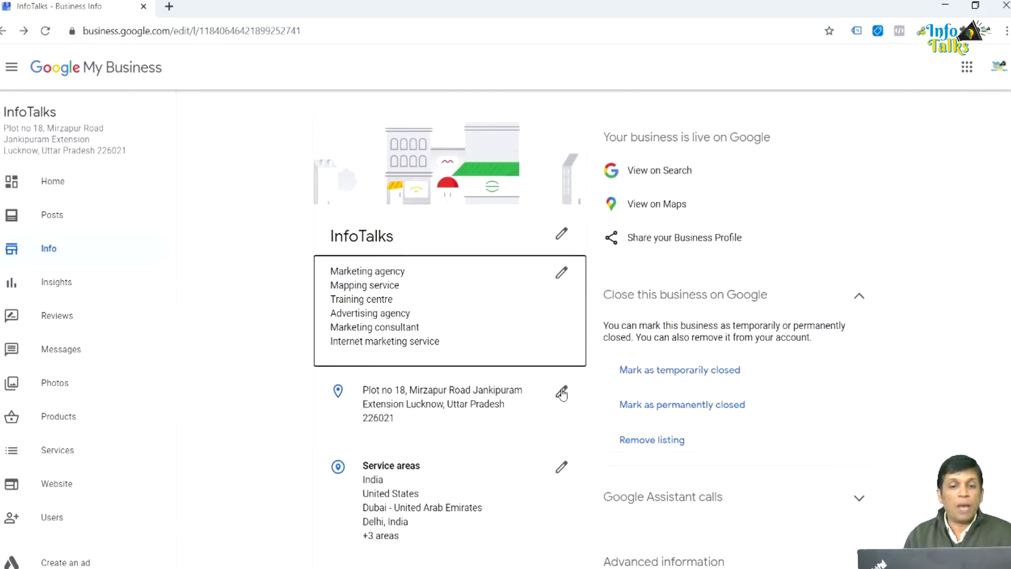
Step: Examine the business profile's address, service areas, opening hours, contact details, appointment links, products and services
scroll(556, 400, down, 1)
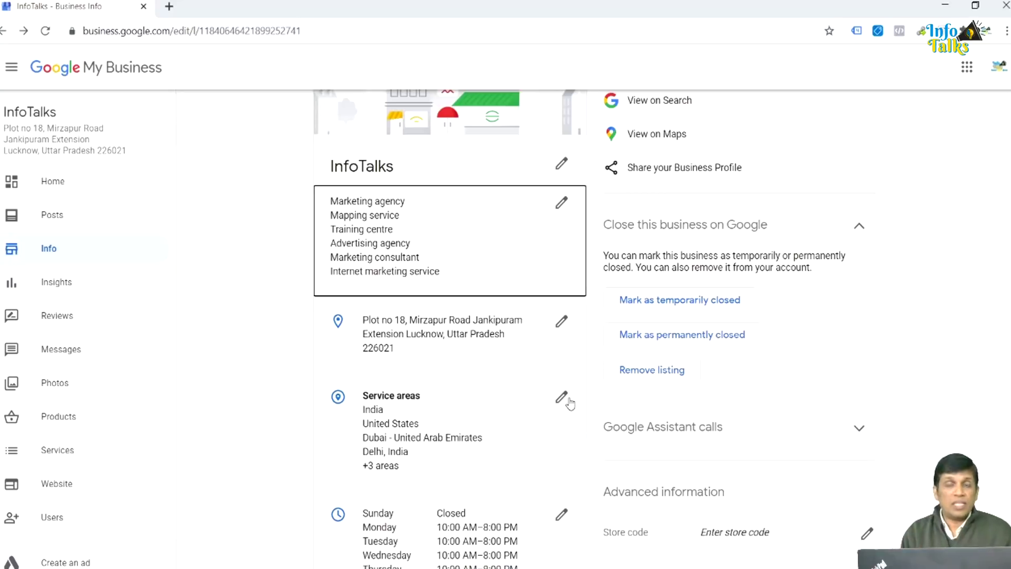
scroll(570, 404, down, 3)
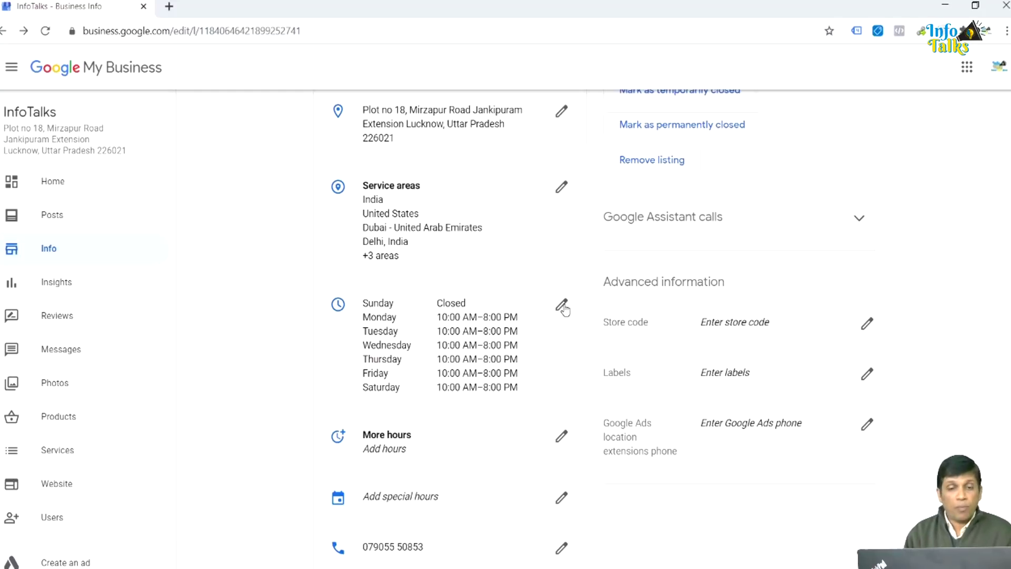
scroll(565, 310, down, 3)
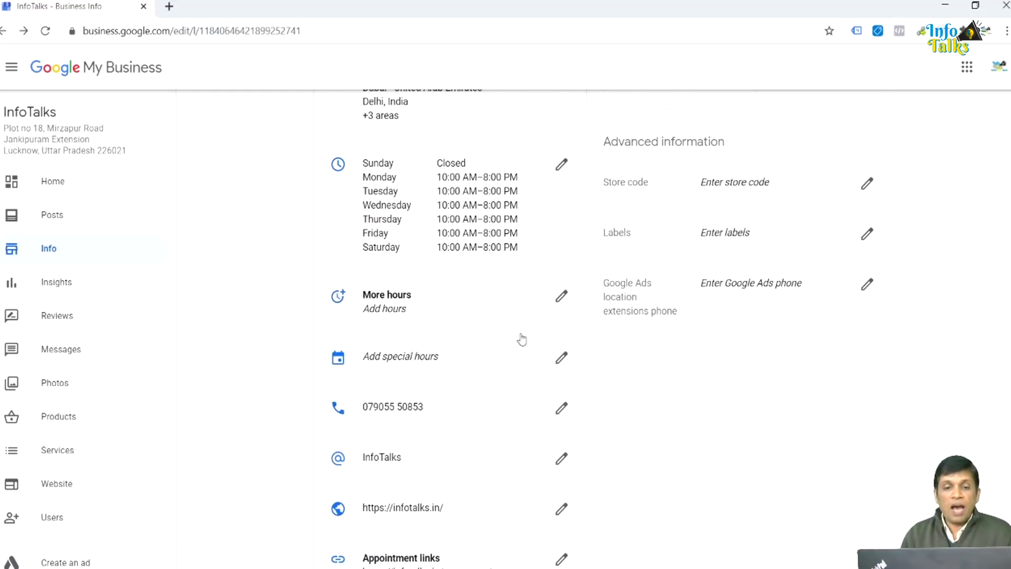
scroll(550, 409, down, 3)
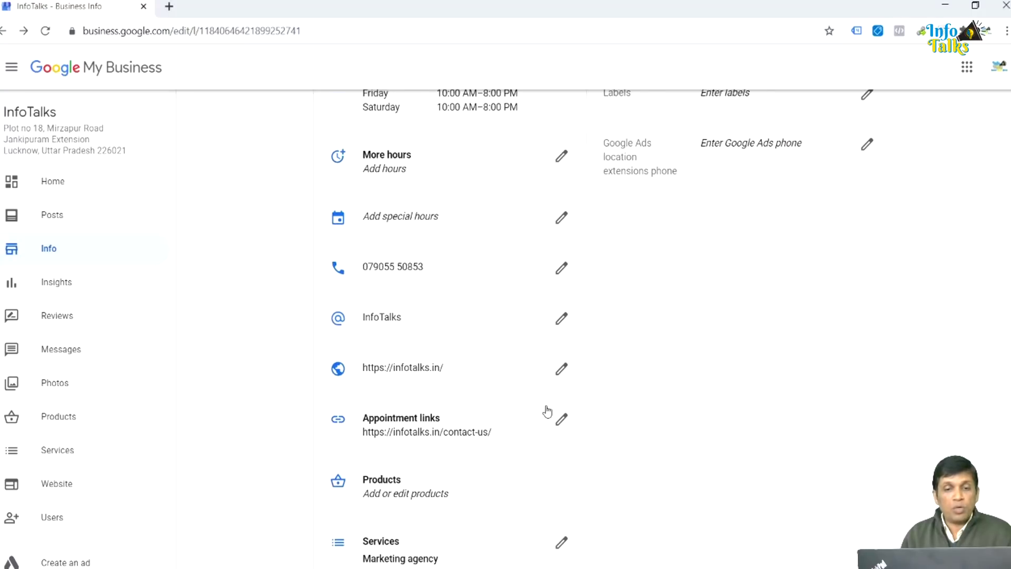
scroll(545, 382, down, 1)
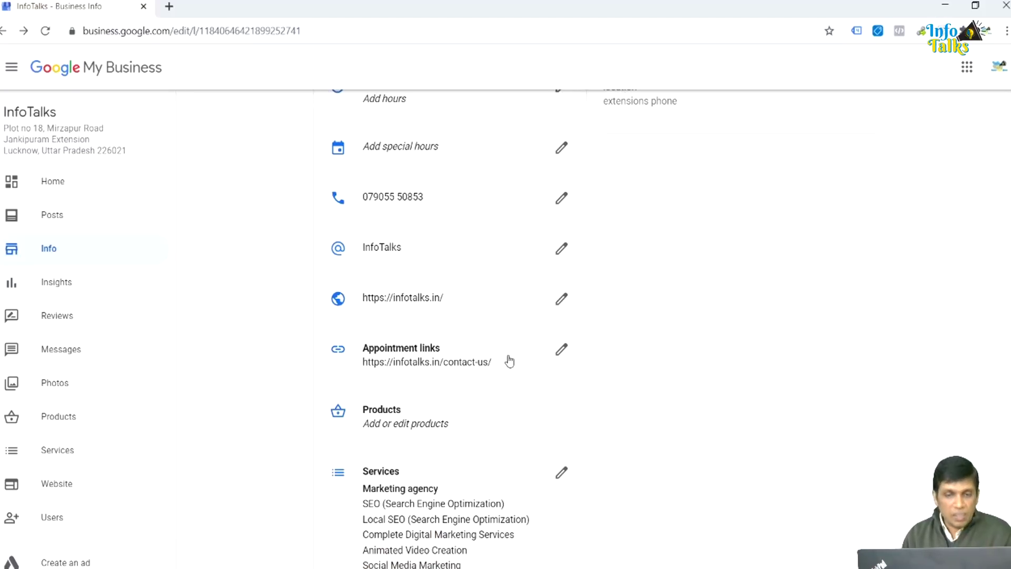
scroll(509, 361, down, 2)
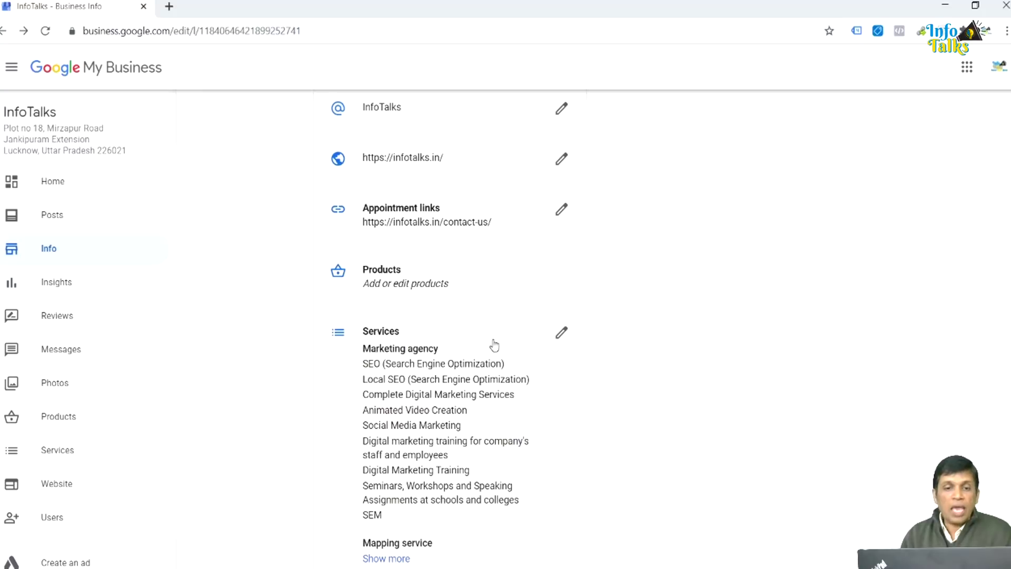
scroll(493, 344, down, 1)
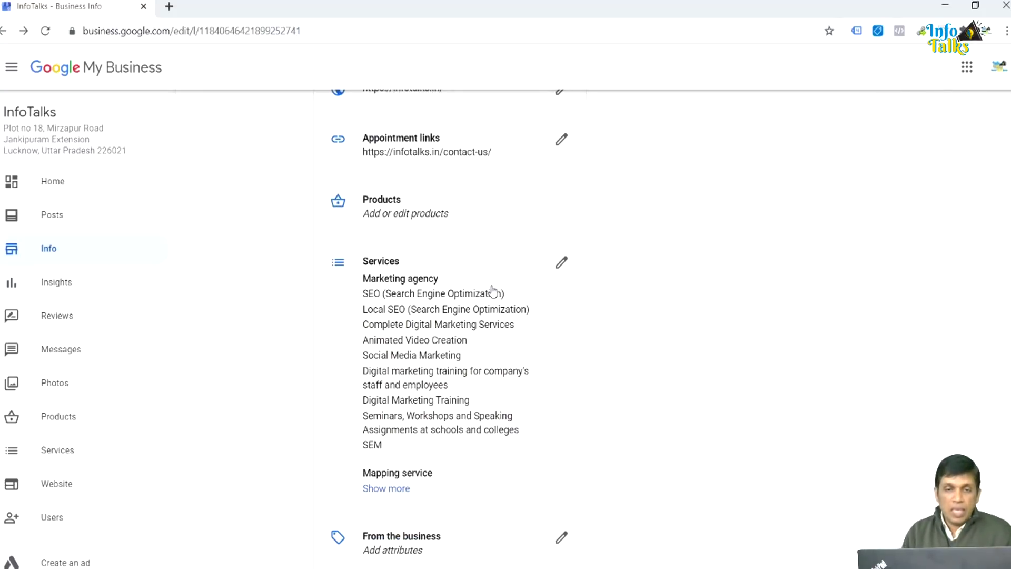
scroll(493, 291, up, 10)
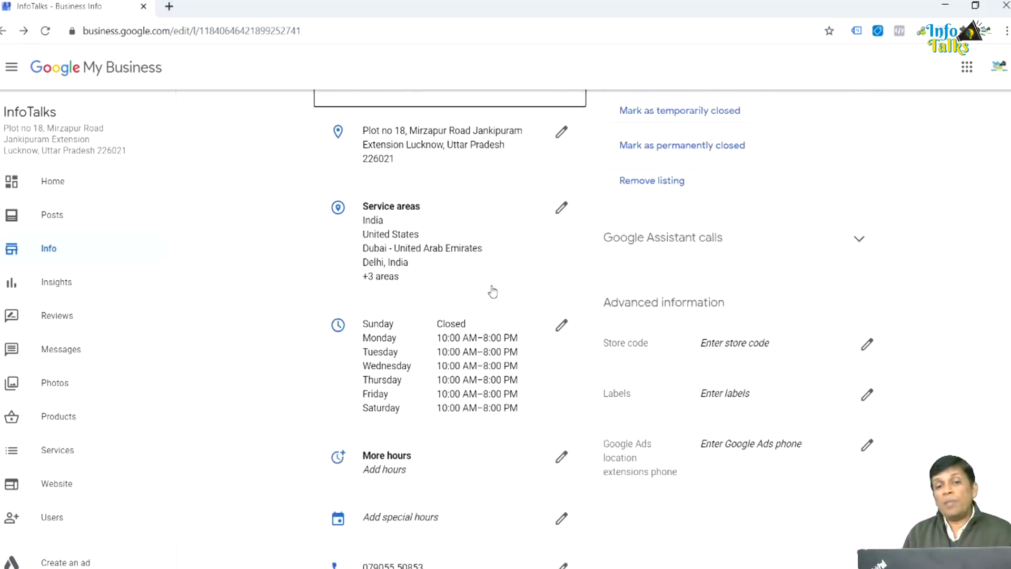
scroll(492, 292, up, 5)
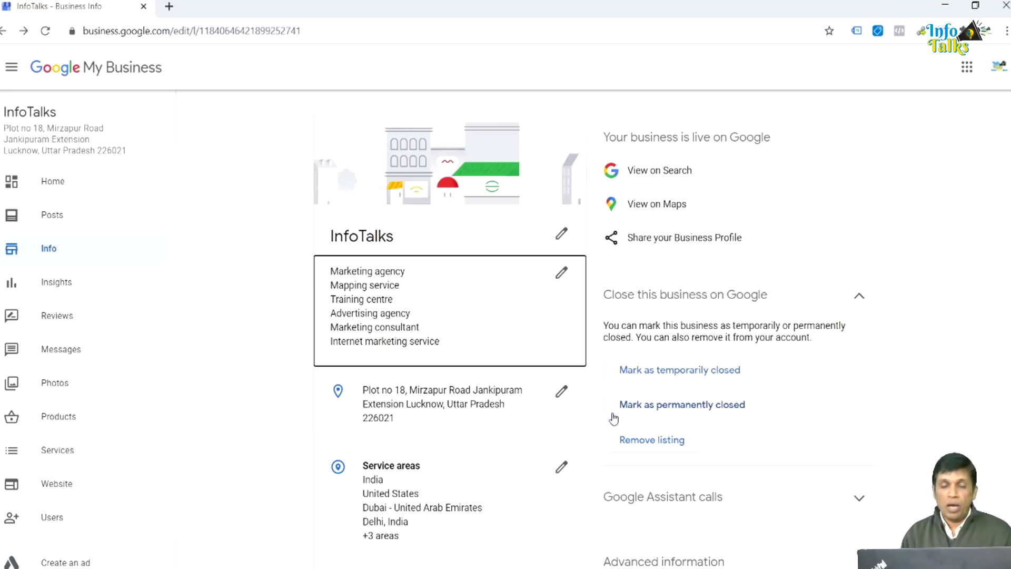
Step: Go to the business's Products section and start adding a new product
key(alt+Tab)
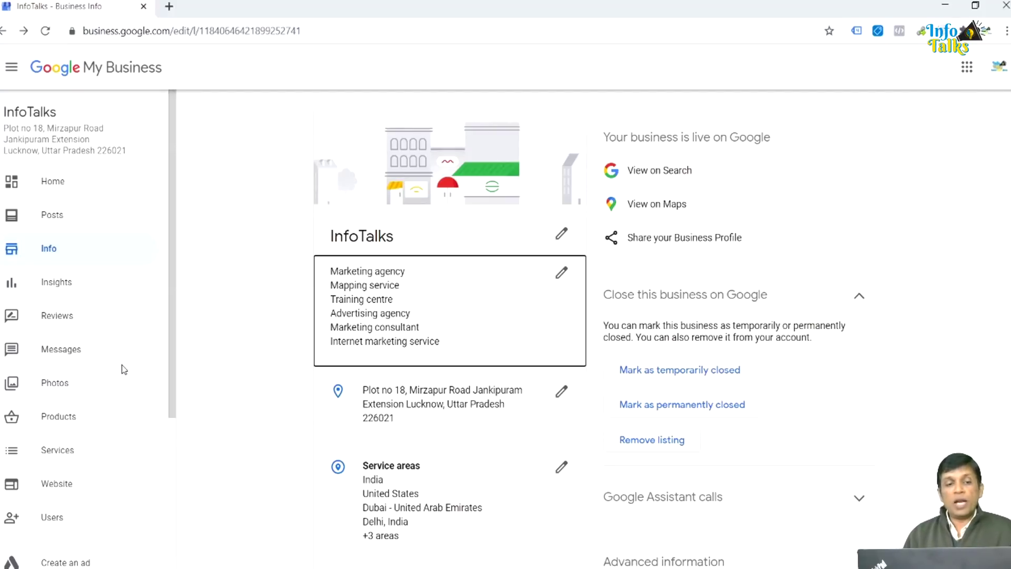
scroll(123, 369, down, 3)
scroll(123, 370, down, 2)
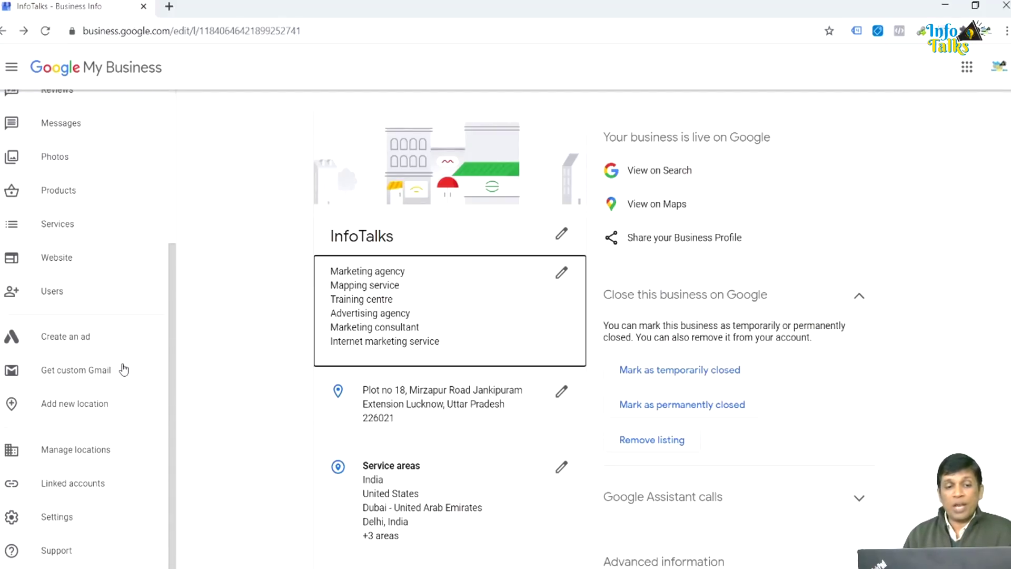
scroll(124, 370, up, 3)
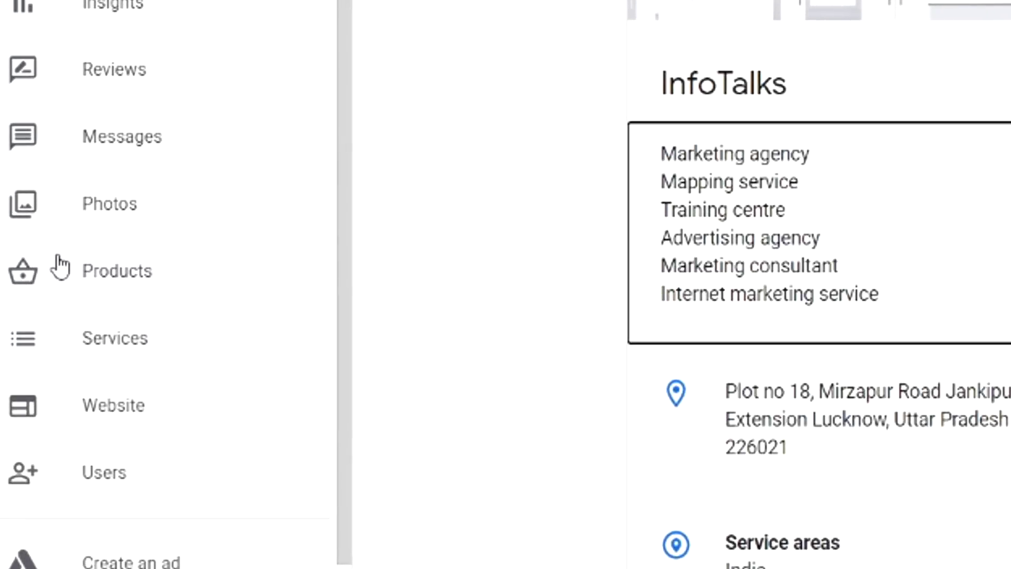
click(116, 281)
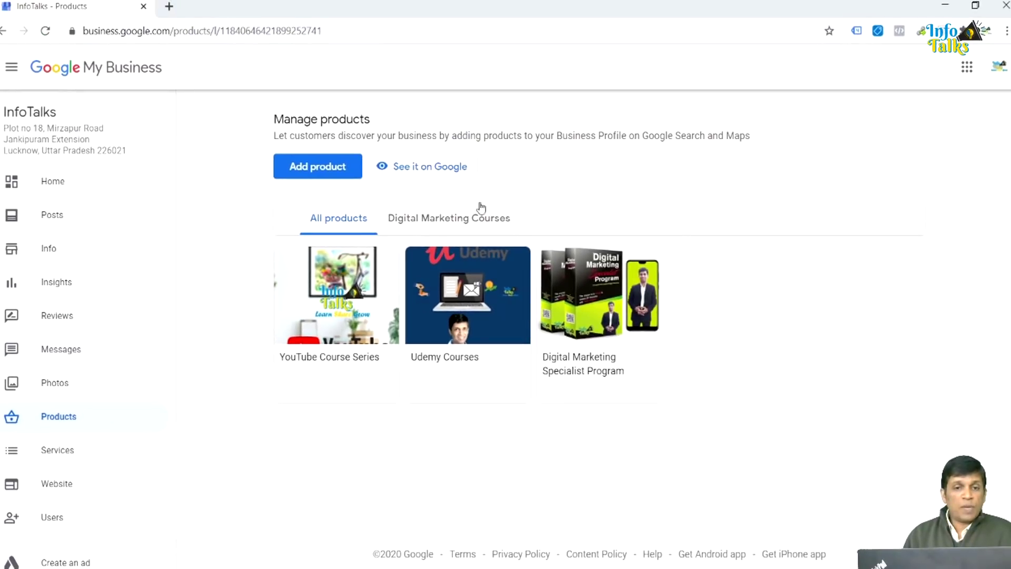
click(321, 167)
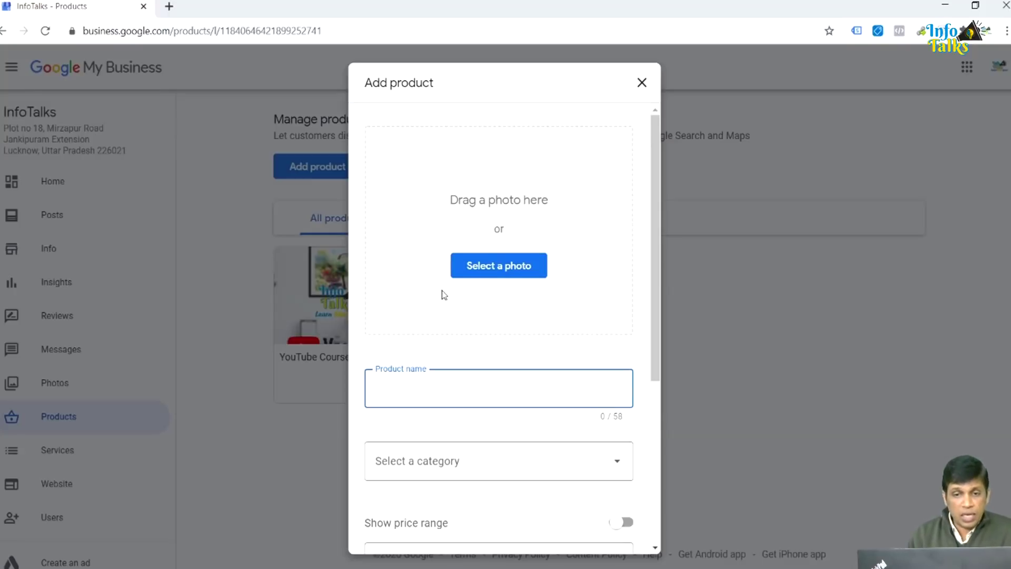
Step: Try the option to create a new category, and set the product's category to Digital Marketing Courses
scroll(442, 290, down, 3)
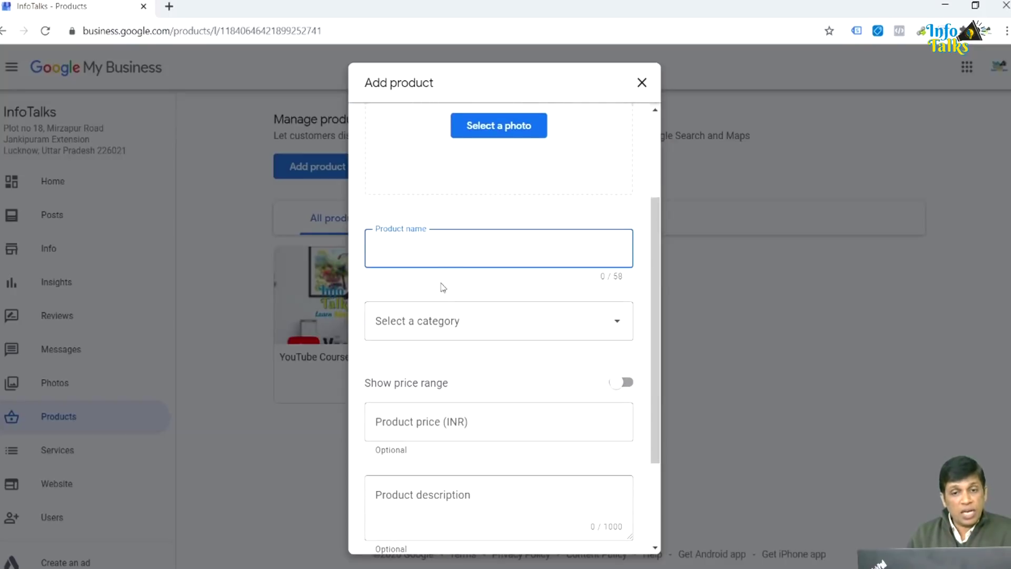
click(439, 331)
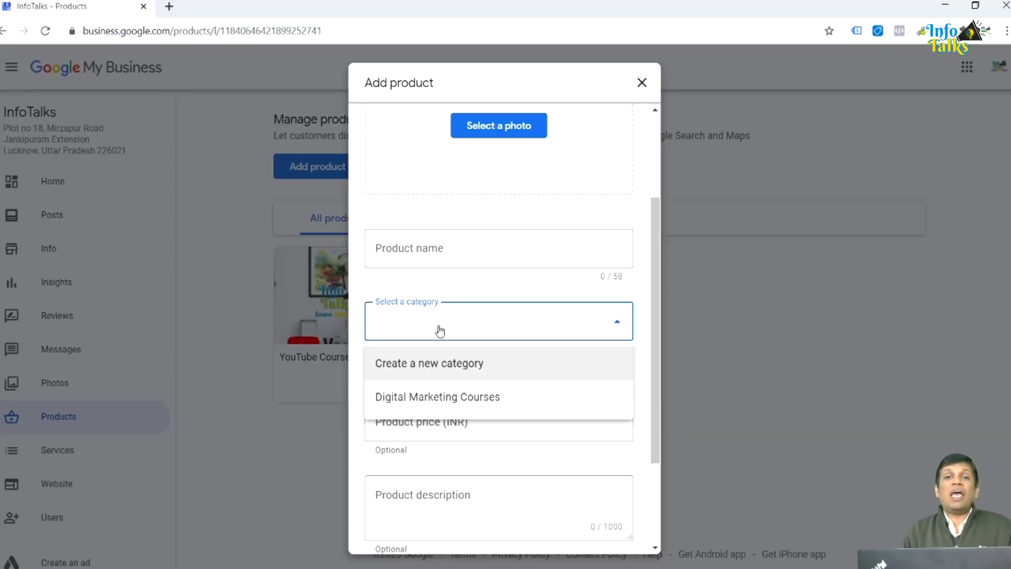
click(429, 374)
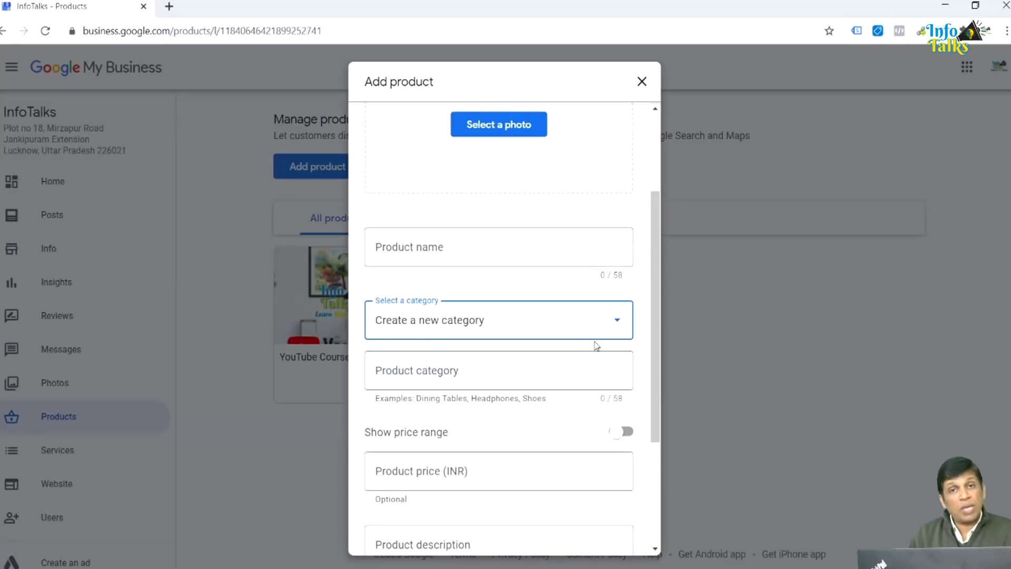
click(580, 329)
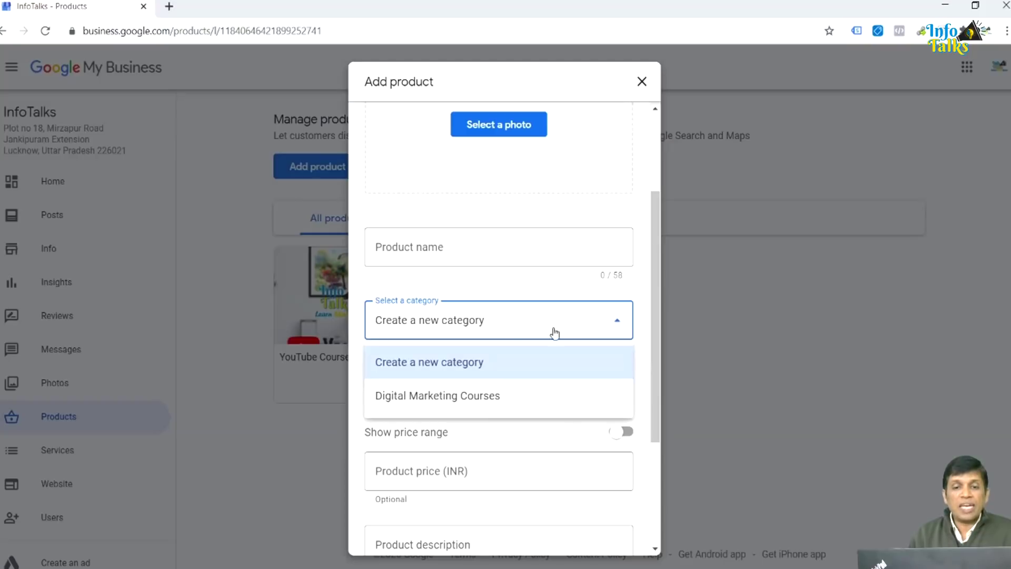
click(445, 411)
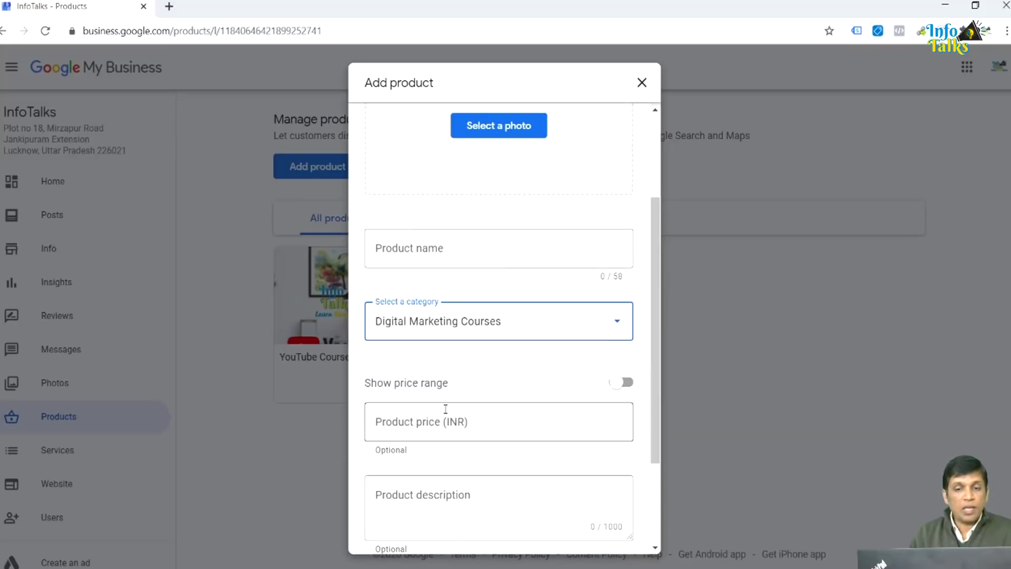
Step: Switch the product to a minimum and maximum price range, and return it to a single price
scroll(526, 383, down, 1)
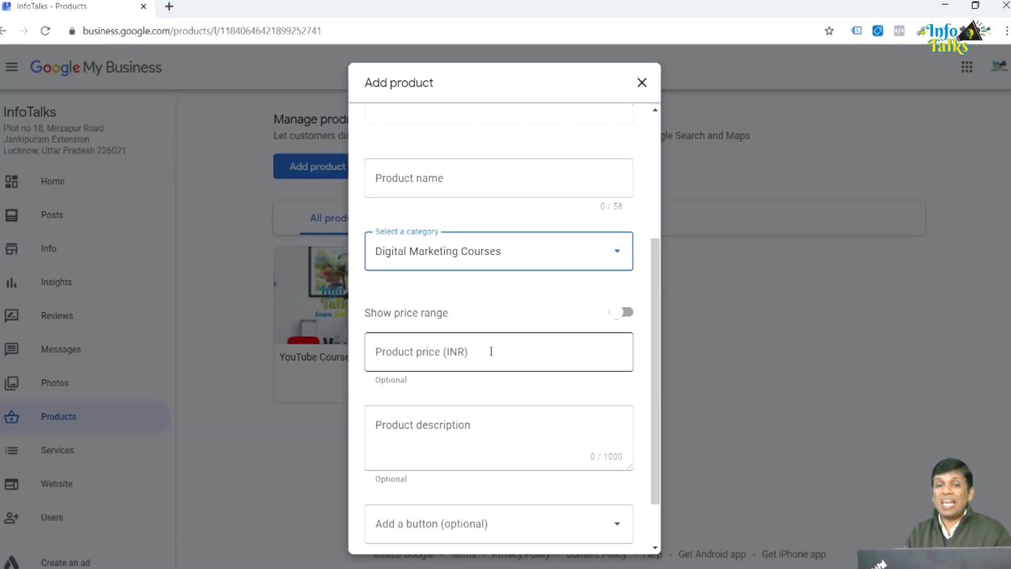
click(625, 318)
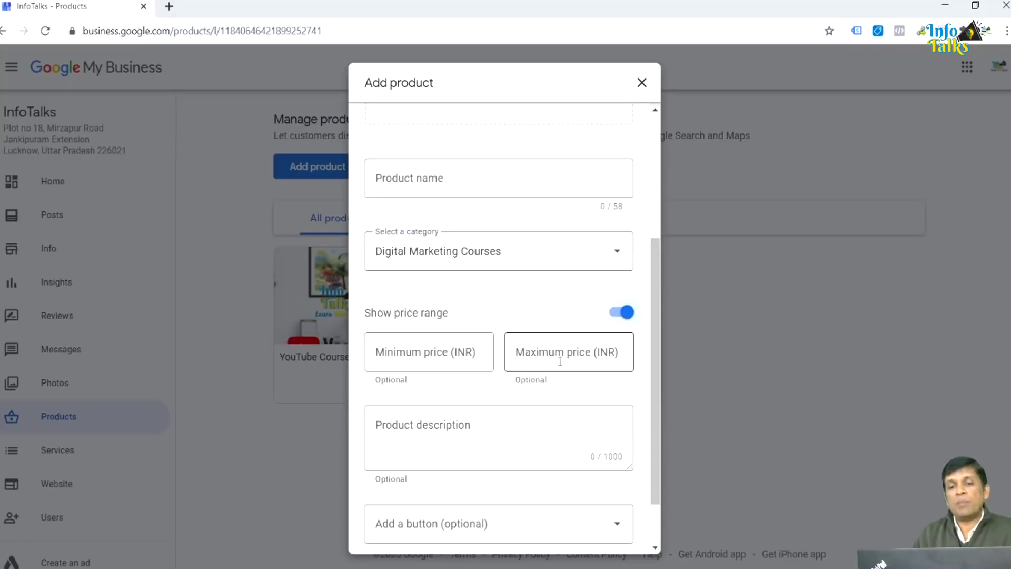
click(611, 316)
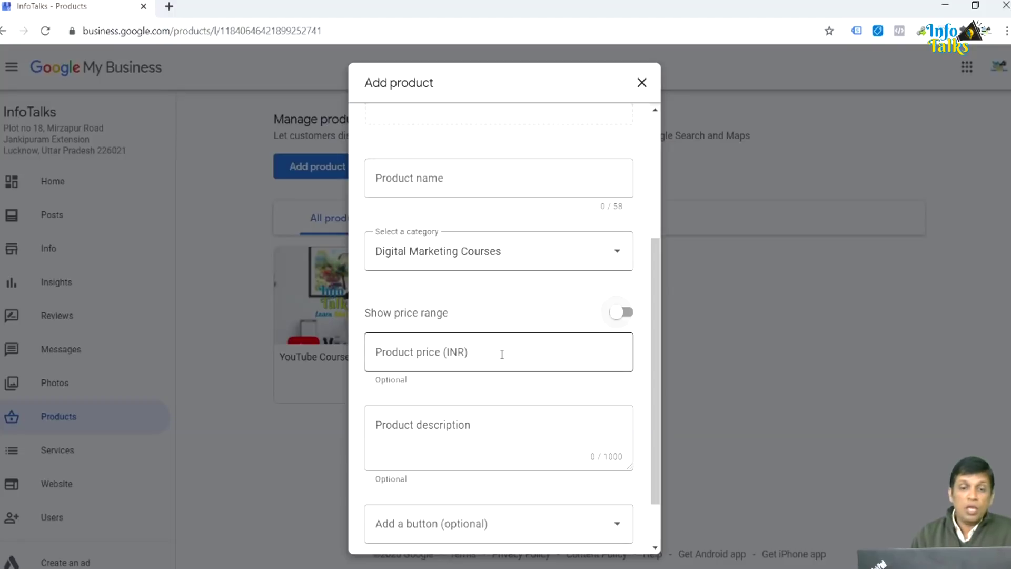
click(446, 417)
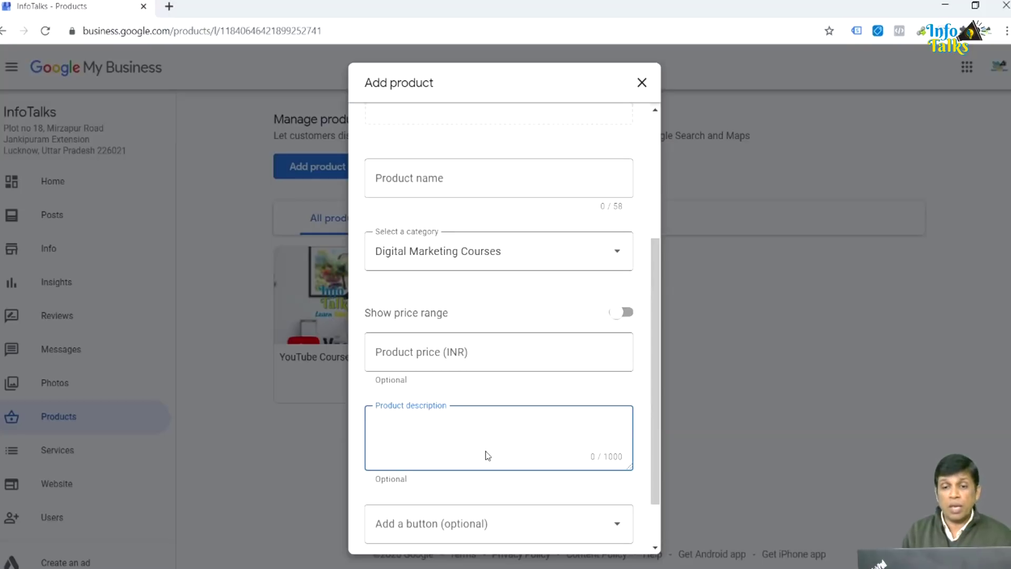
text(eeeeeeeeeeee)
key(BackSpace)
key(BackSpace)
key(BackSpace)
key(BackSpace)
key(BackSpace)
key(BackSpace)
key(BackSpace)
key(BackSpace)
key(BackSpace)
key(BackSpace)
key(BackSpace)
key(BackSpace)
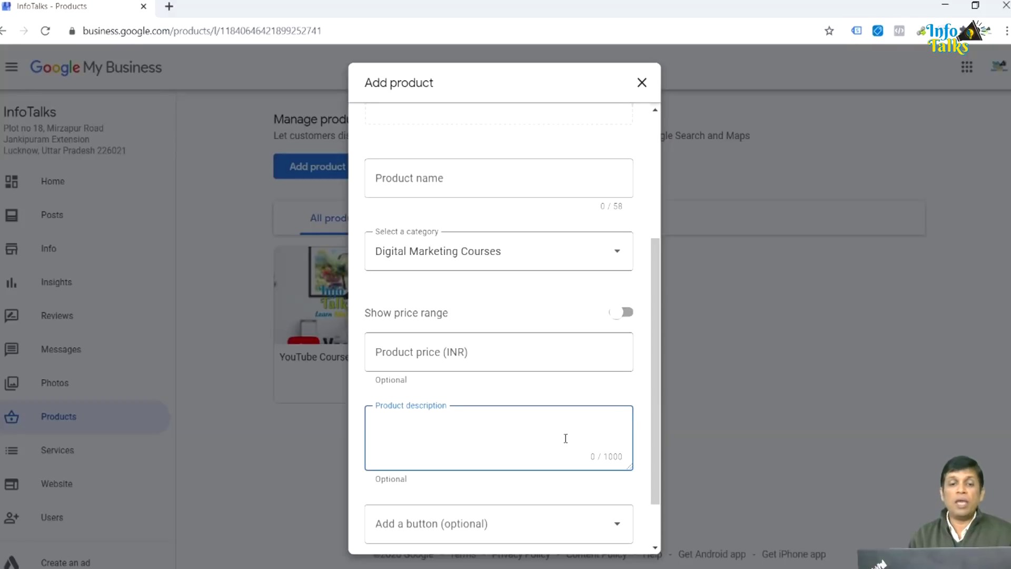
Step: Examine the optional buttons available for the product, and leave the list without choosing one
scroll(565, 438, down, 2)
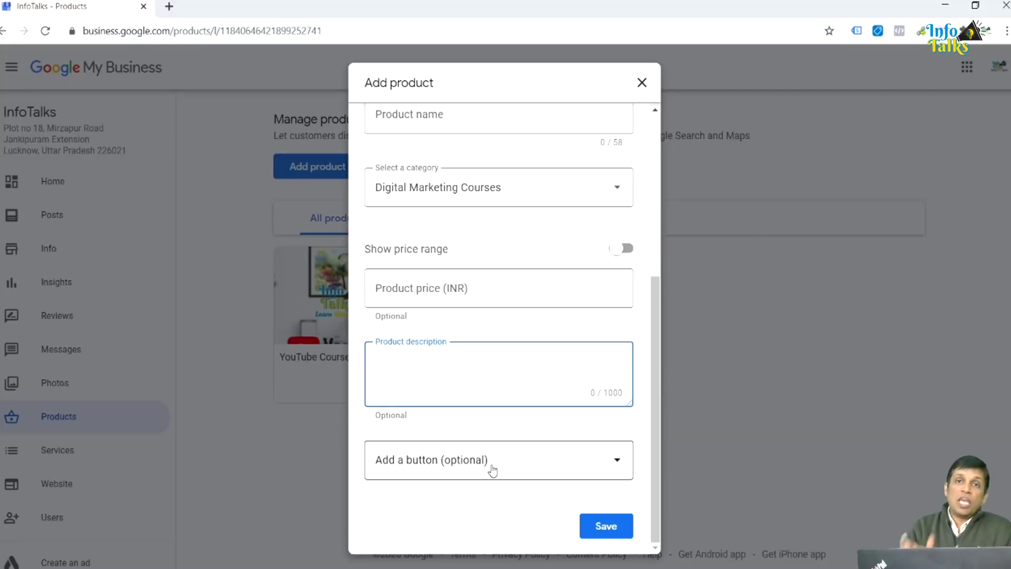
click(492, 470)
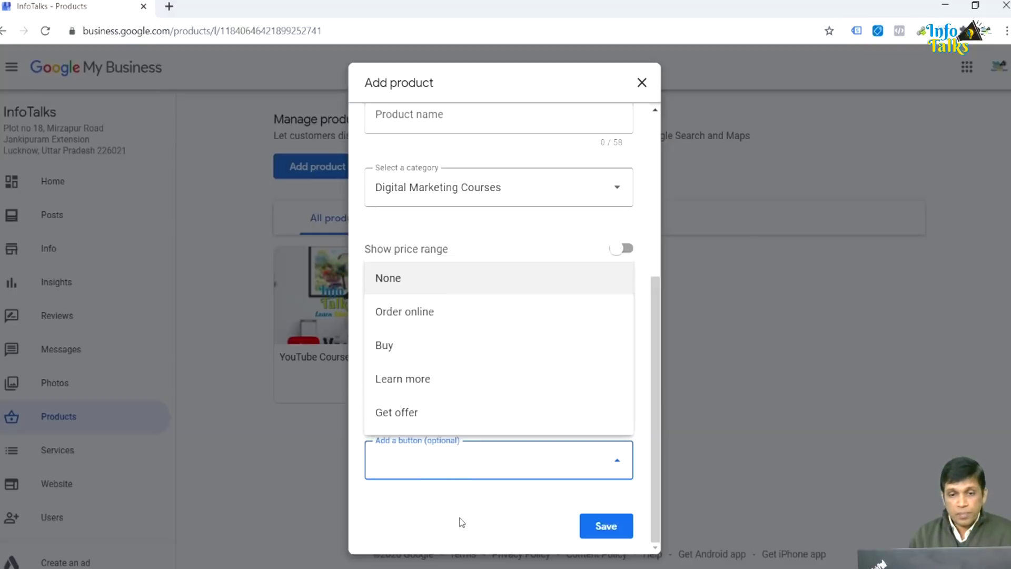
click(489, 519)
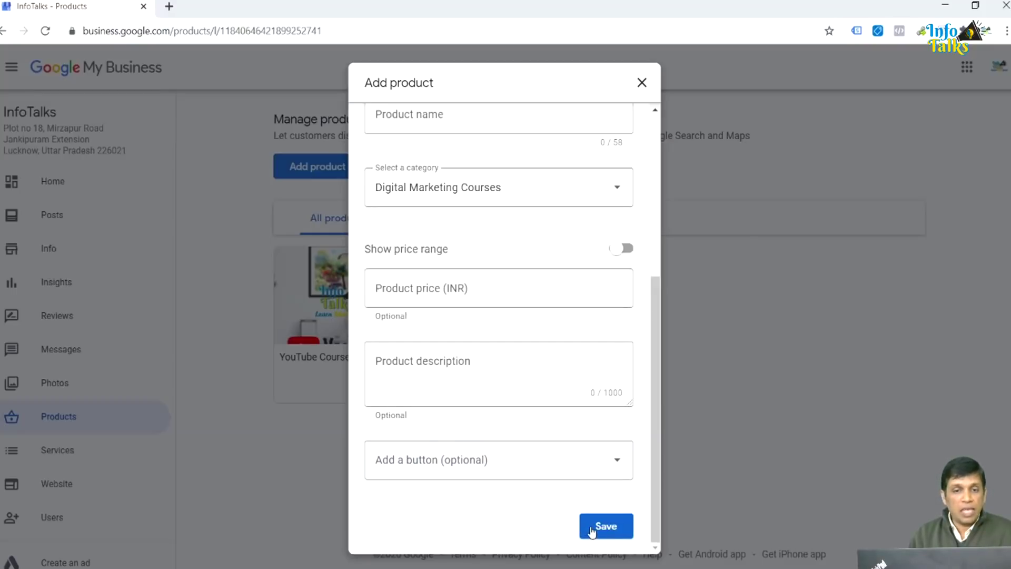
Step: Close the product form without saving, and review the services listed in the business's Services section
click(642, 83)
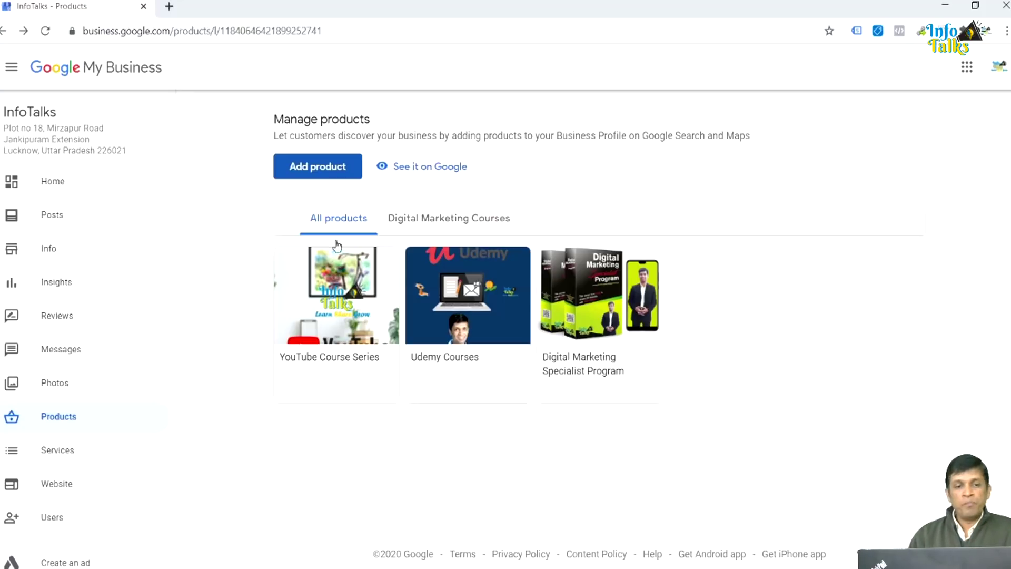
click(70, 452)
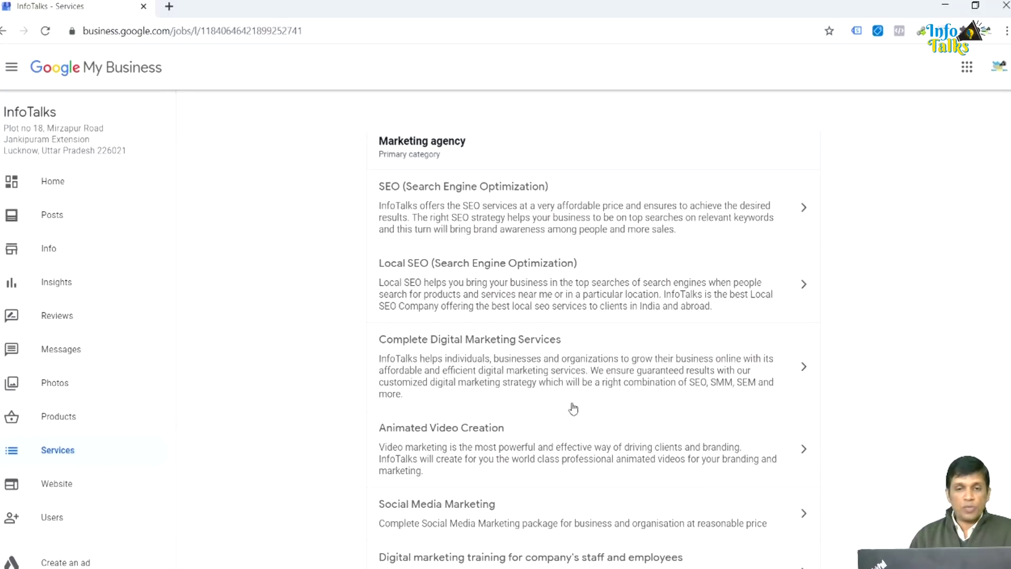
scroll(621, 343, down, 8)
scroll(621, 343, down, 6)
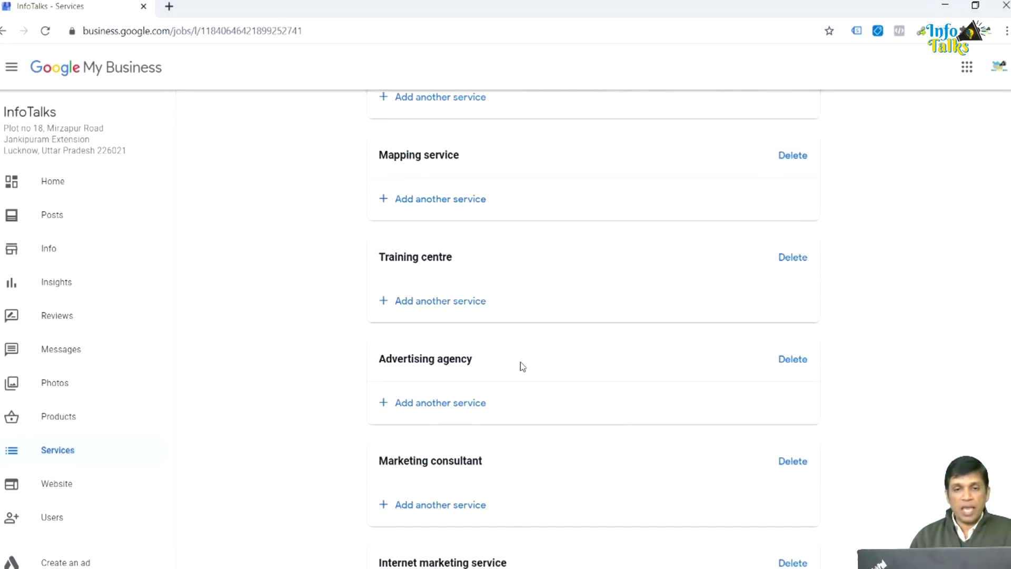
scroll(522, 366, up, 4)
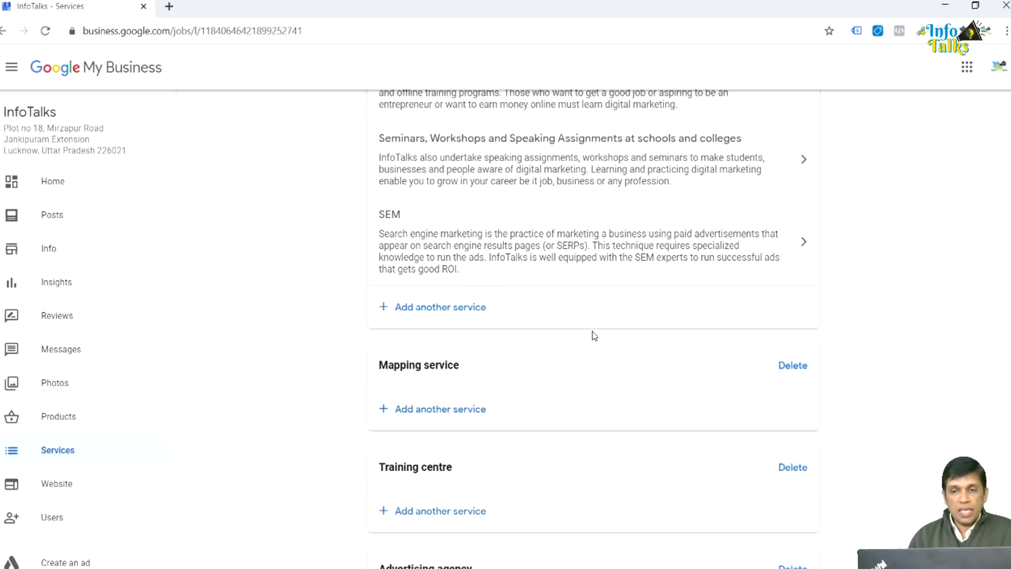
scroll(595, 332, up, 7)
scroll(596, 329, up, 4)
scroll(595, 330, down, 9)
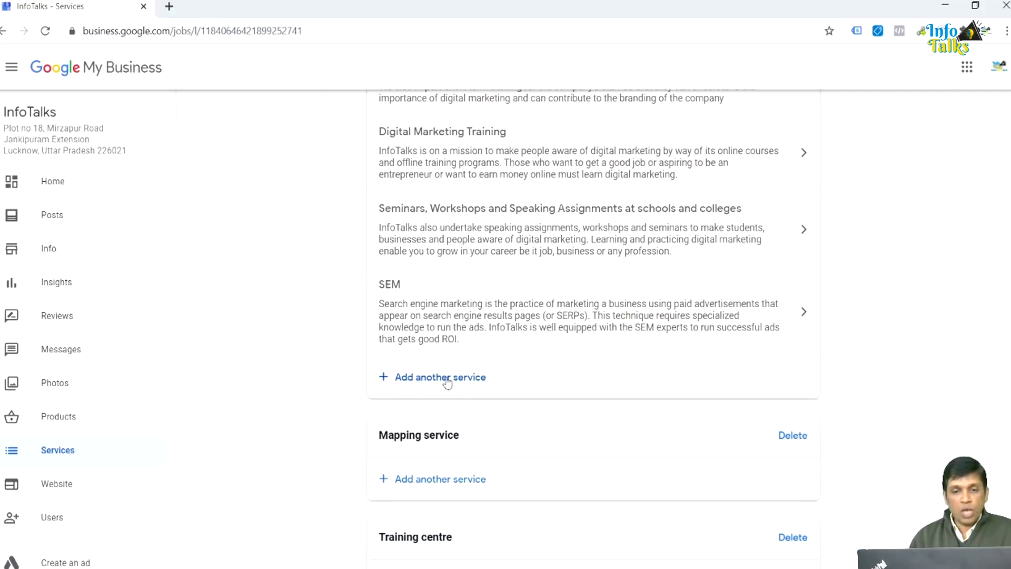
Step: Examine the suggested services for the Marketing agency category, try a custom service entry, and cancel without saving
click(433, 380)
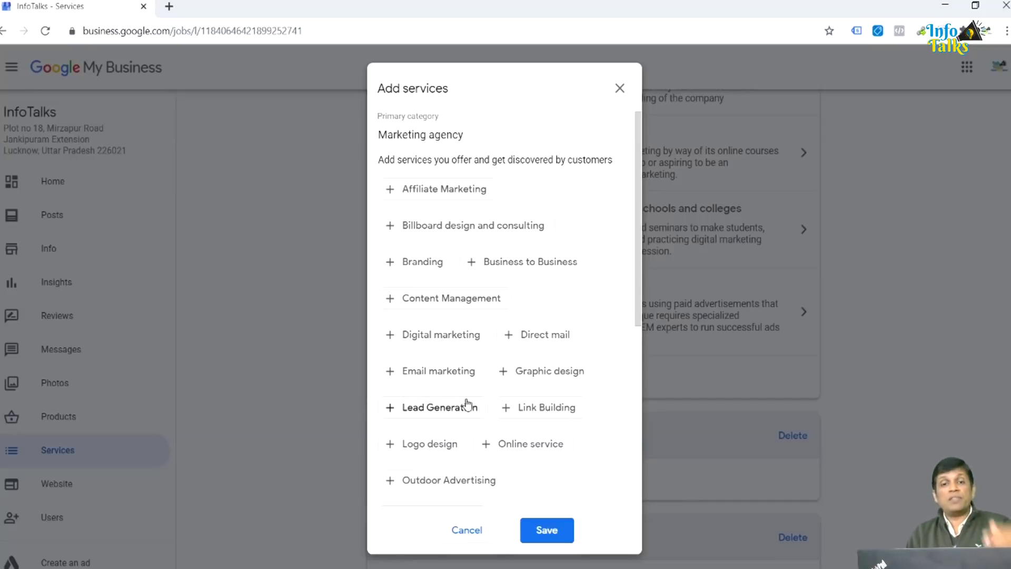
scroll(485, 379, down, 6)
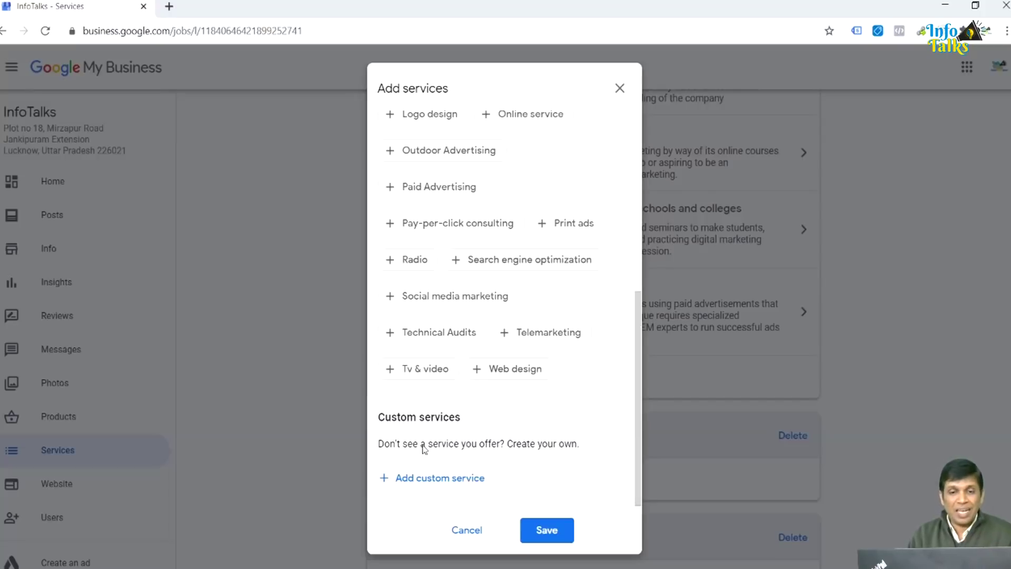
click(423, 479)
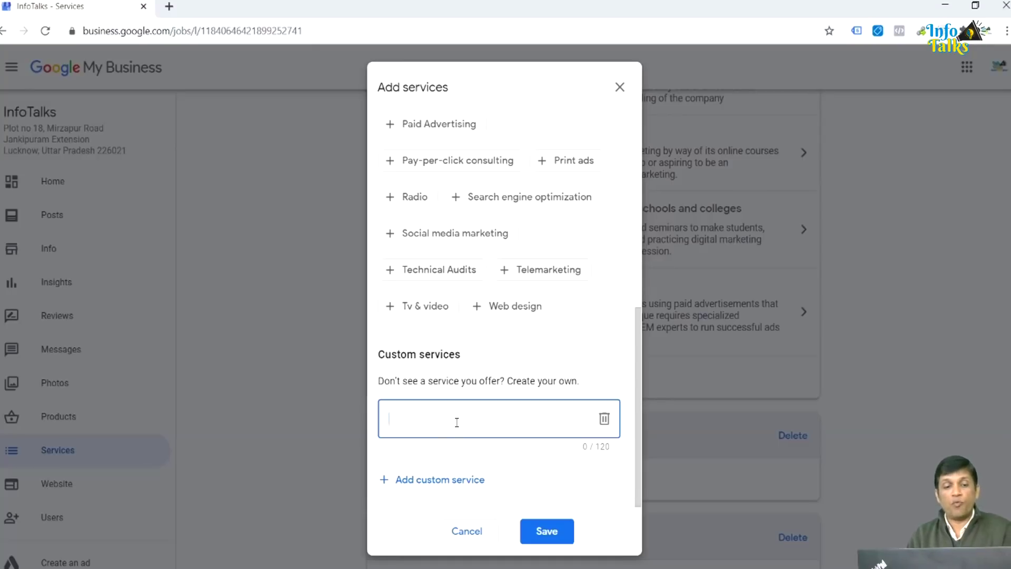
text(efdf)
key(BackSpace)
key(BackSpace)
key(BackSpace)
key(BackSpace)
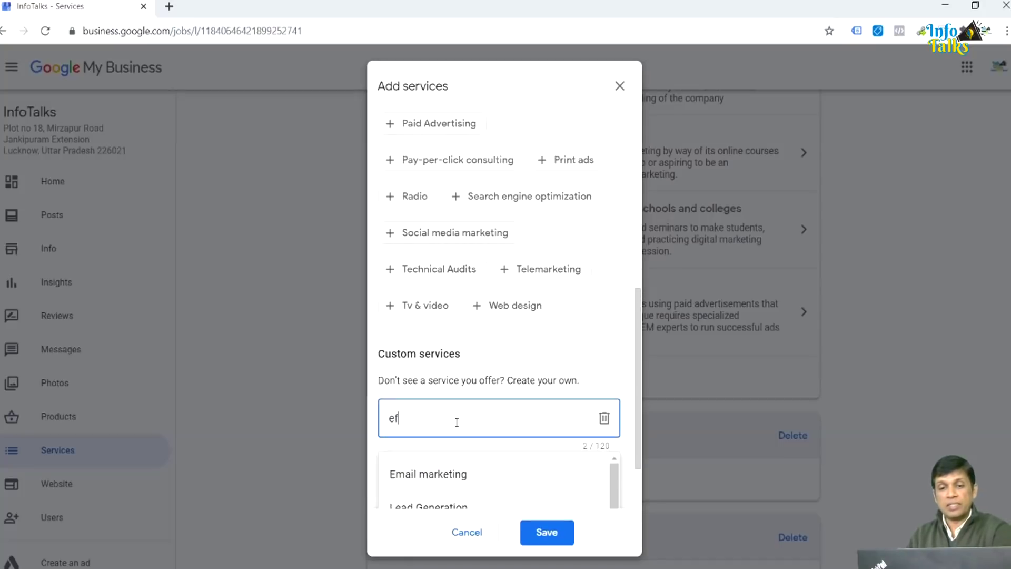
click(467, 531)
scroll(527, 436, up, 8)
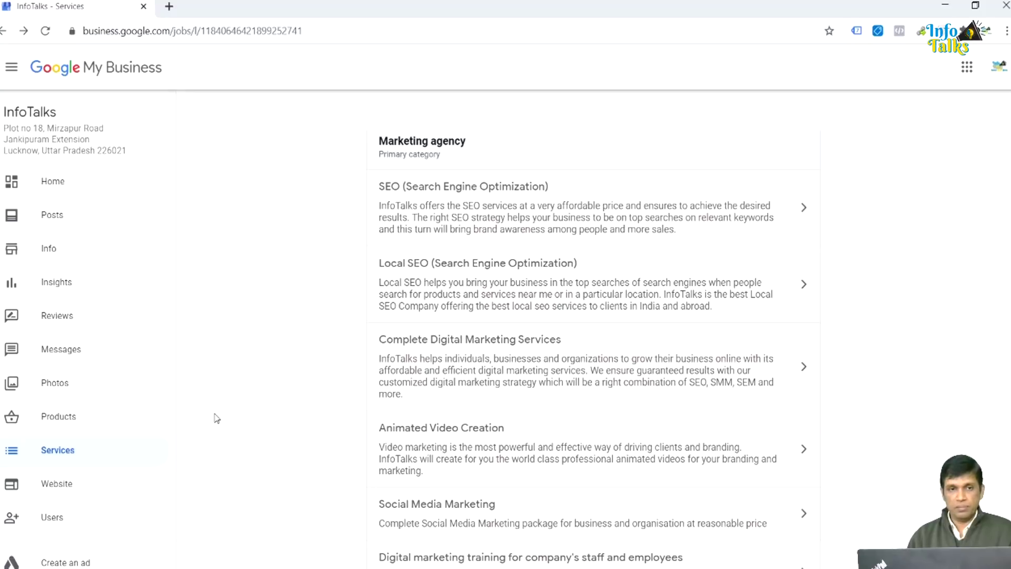
Step: Go to the business's Posts section and start creating a What's New post
click(59, 224)
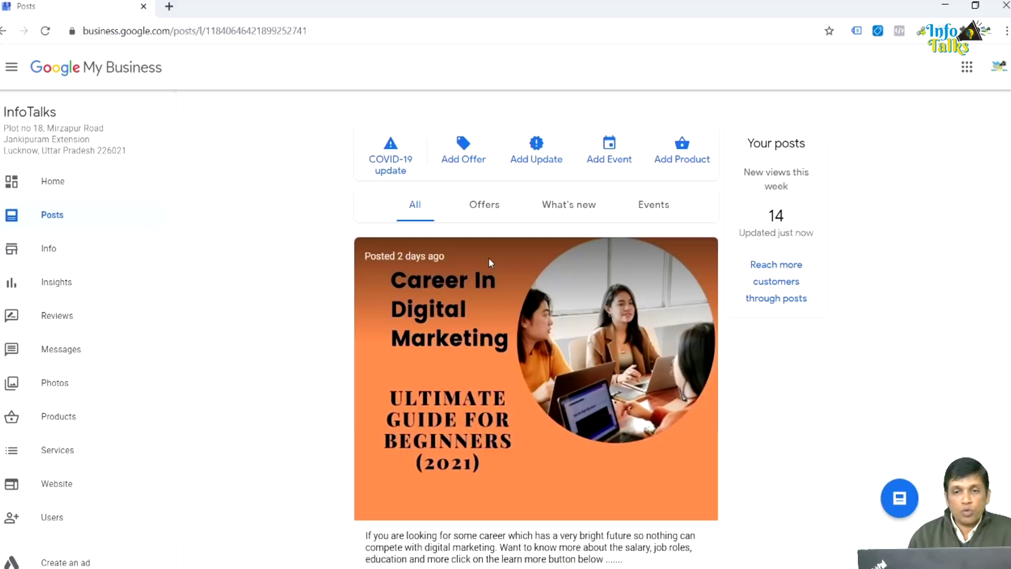
click(558, 208)
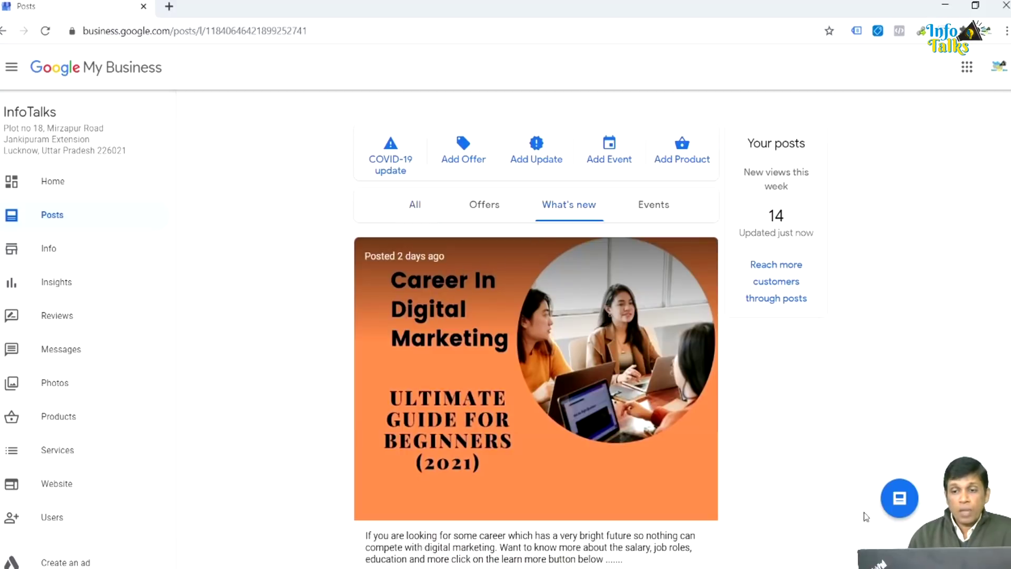
click(898, 500)
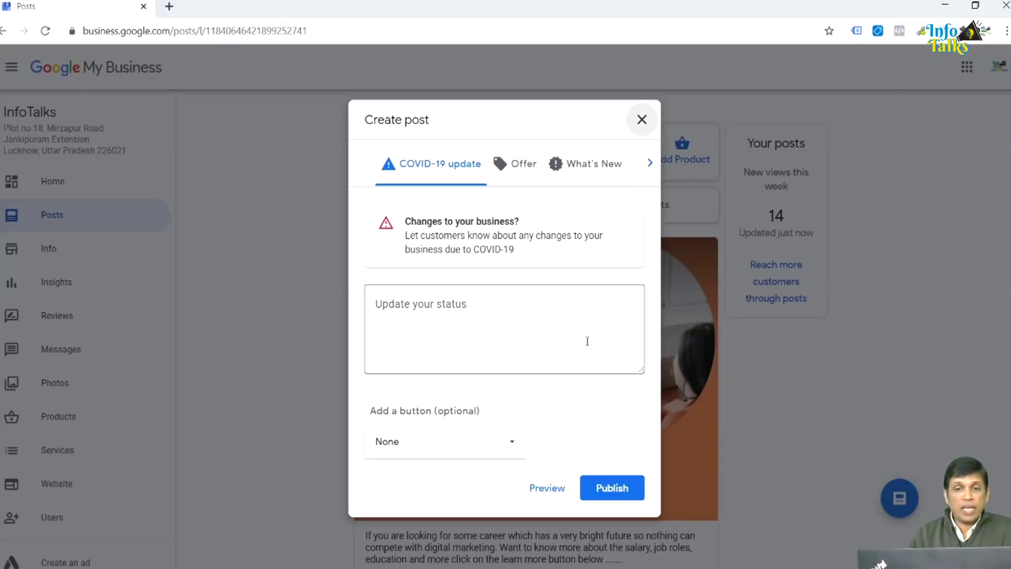
click(599, 168)
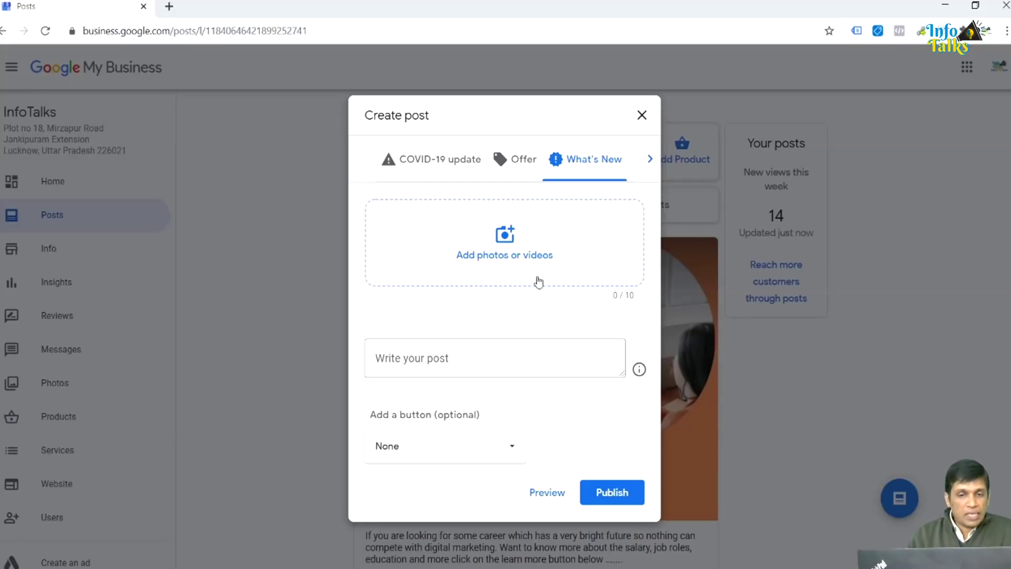
Step: Try Call now as the post's optional button, and close the post without publishing it
click(465, 368)
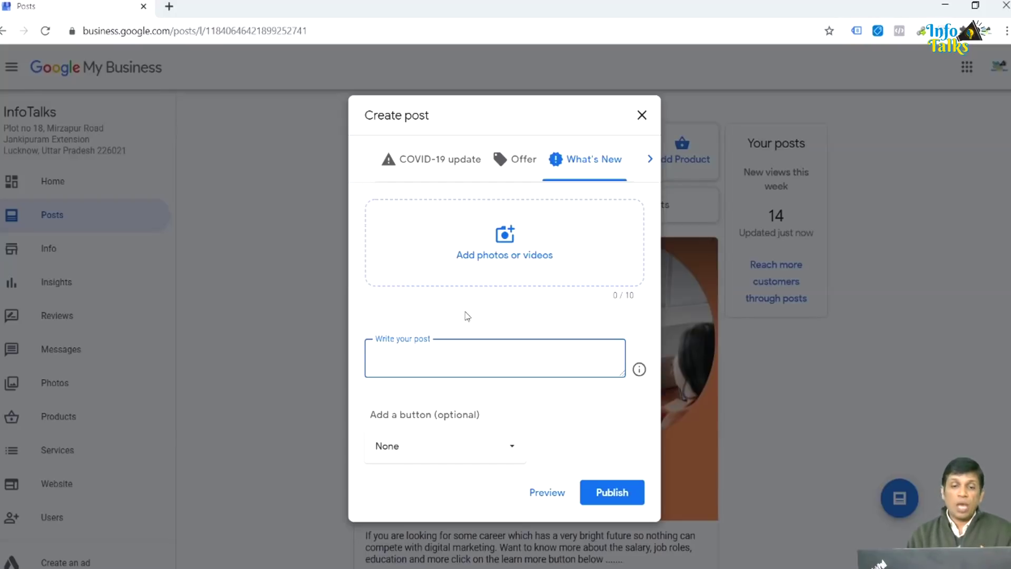
click(487, 459)
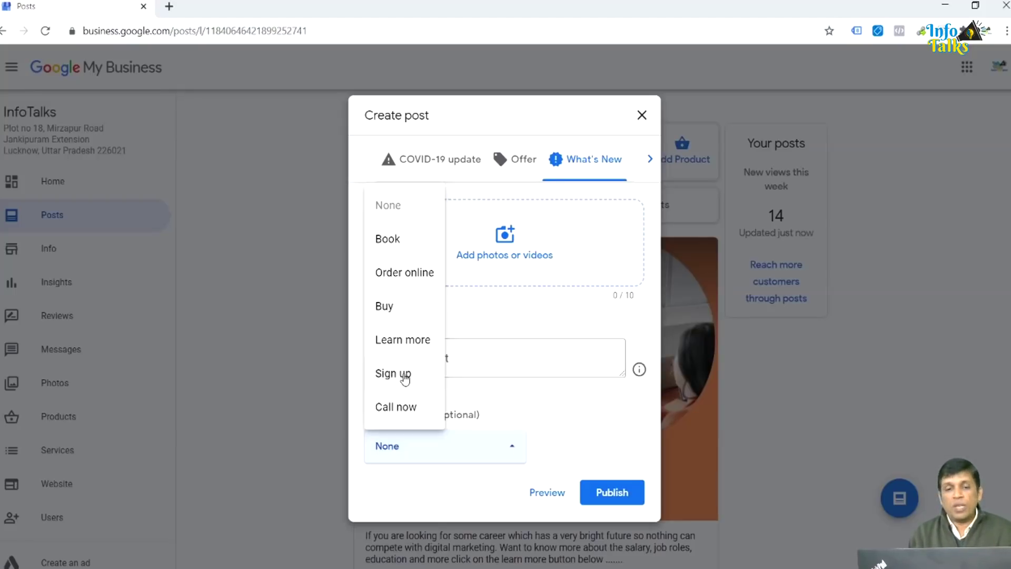
click(405, 412)
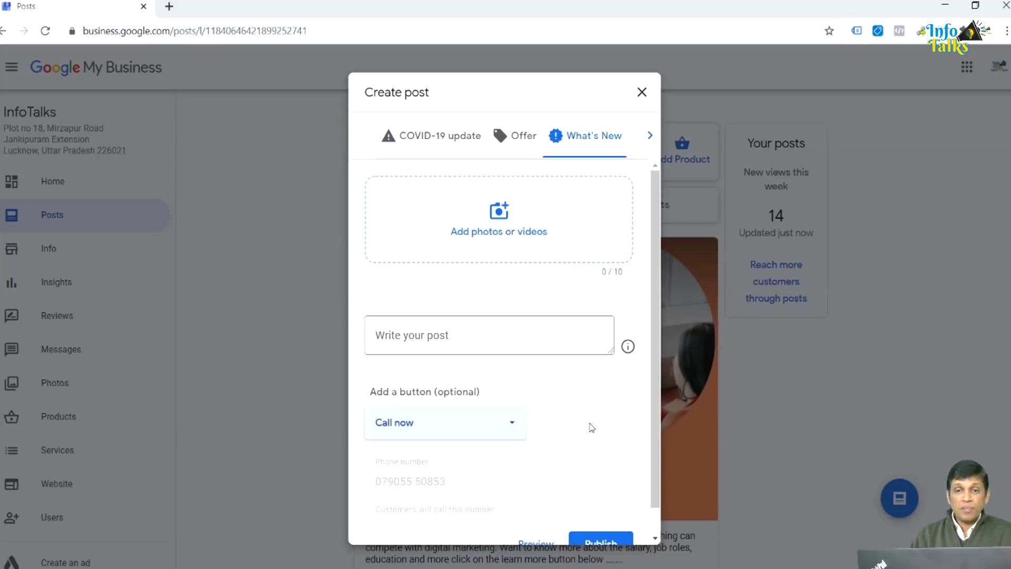
click(644, 100)
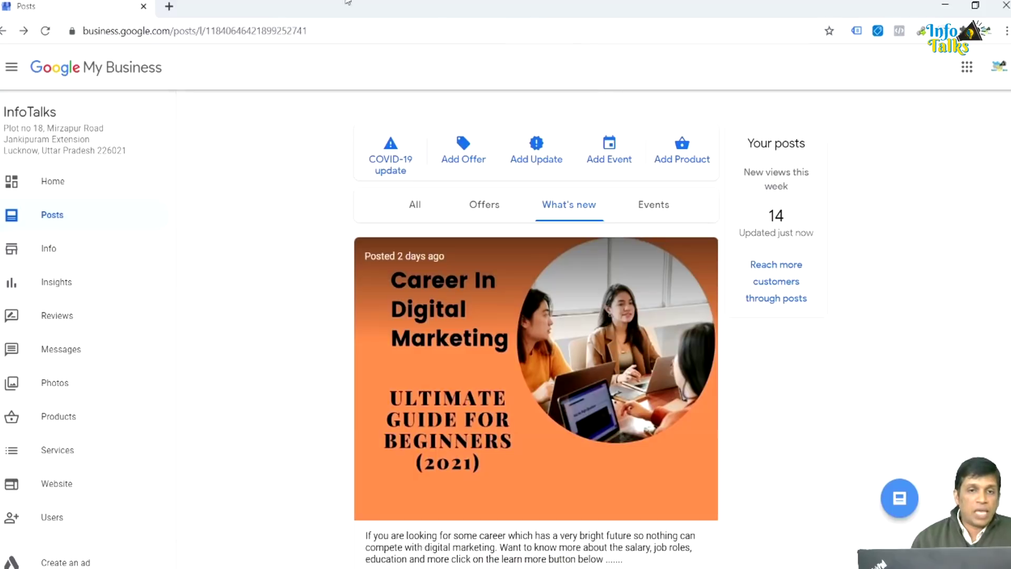
Step: Open google.com in a new browser tab
click(170, 8)
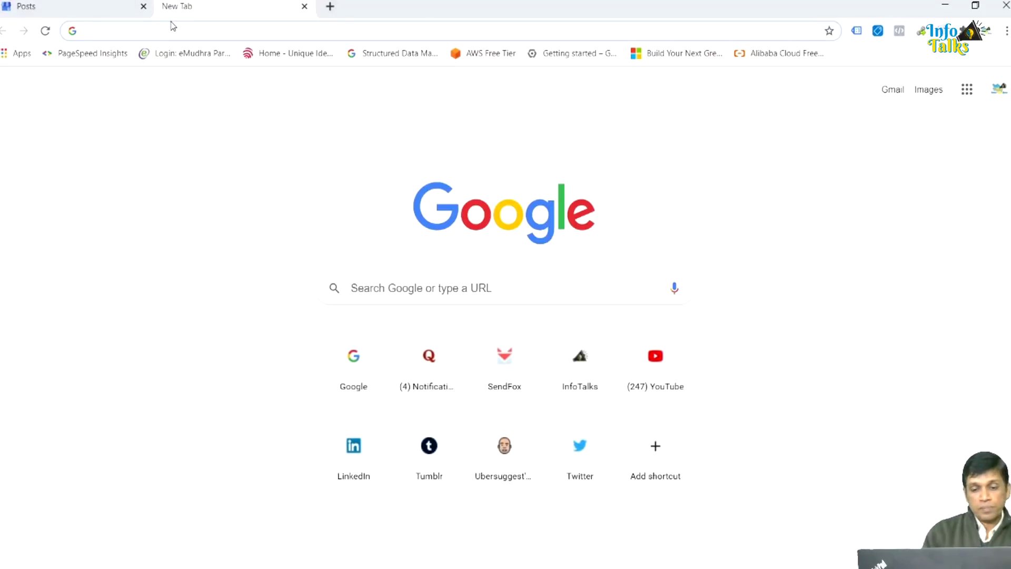
text(info)
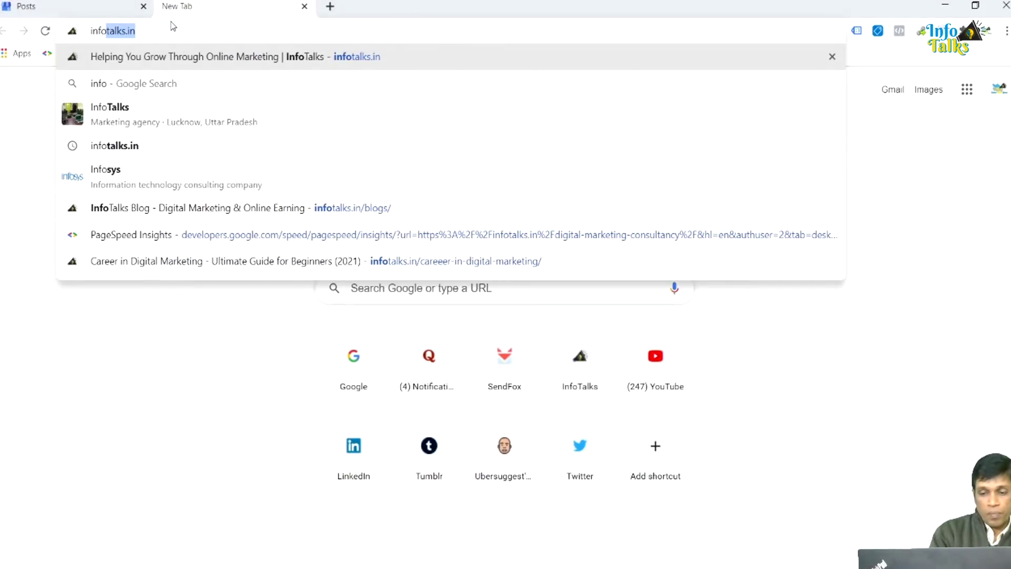
key(BackSpace)
key(BackSpace)
key(BackSpace)
key(BackSpace)
key(BackSpace)
text(google.com)
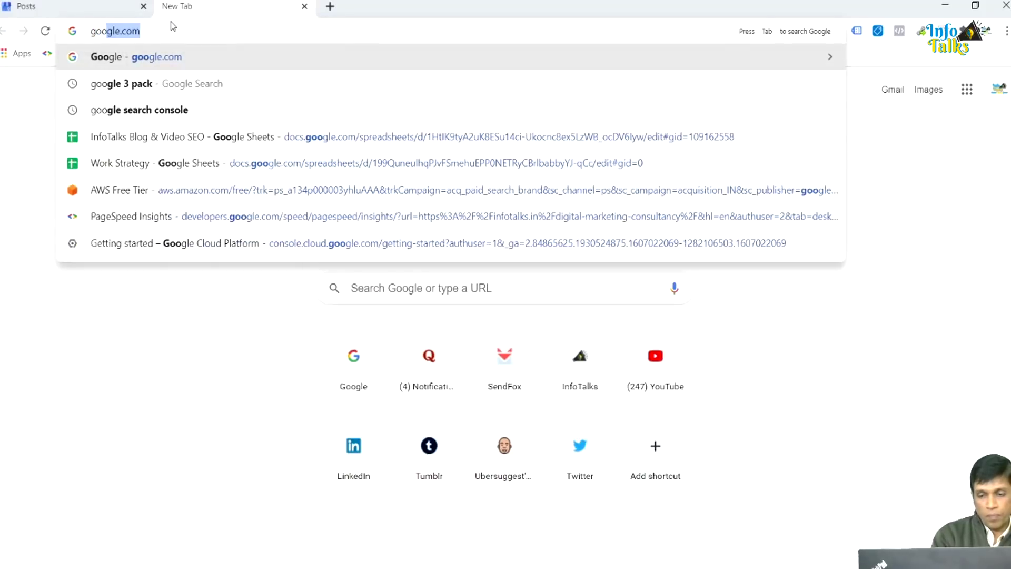
key(Return)
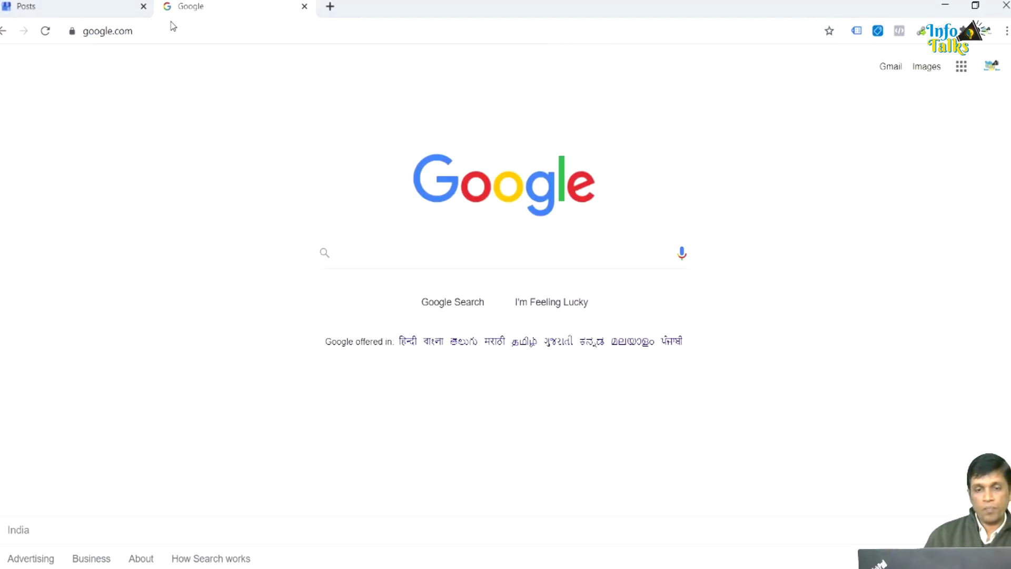
Step: Search Google for infotalks and examine the InfoTalks business profile in the results
text(k)
key(BackSpace)
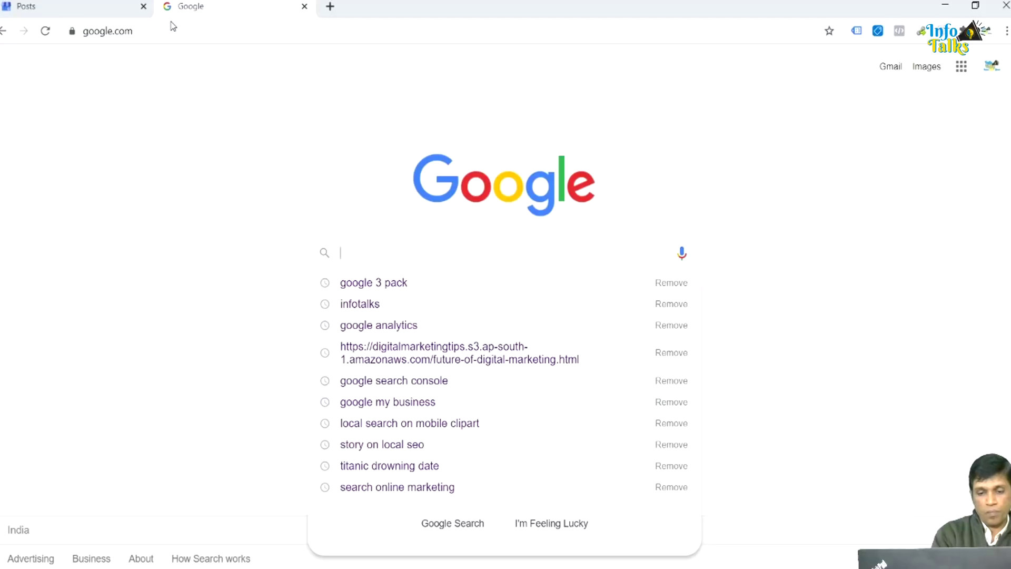
text(infotalks)
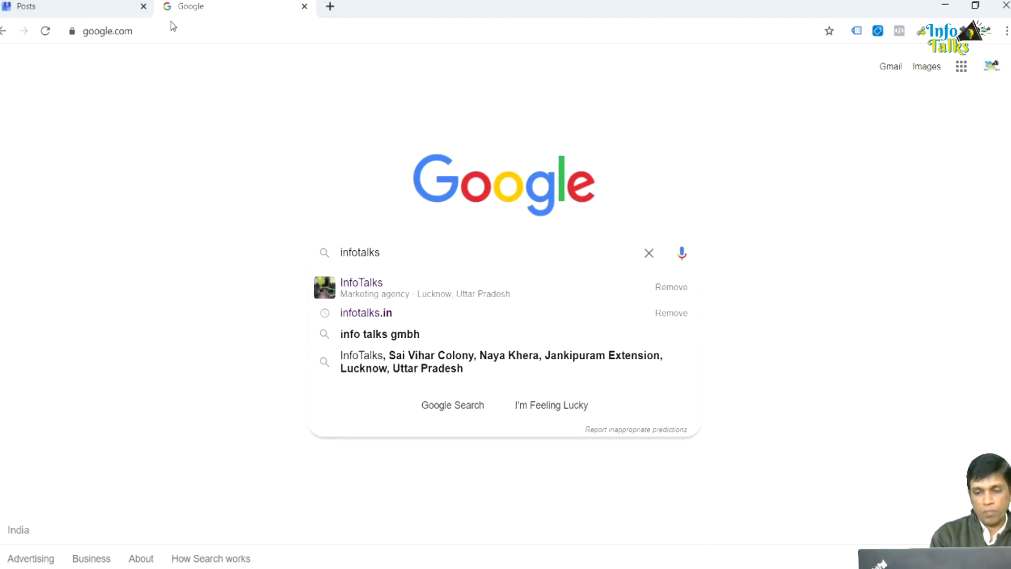
key(Return)
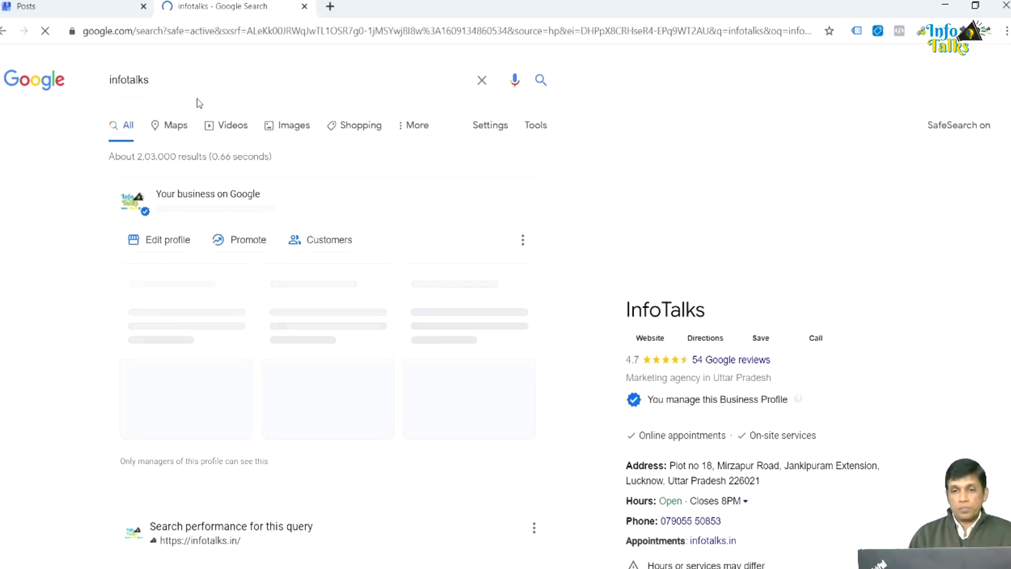
scroll(655, 283, down, 3)
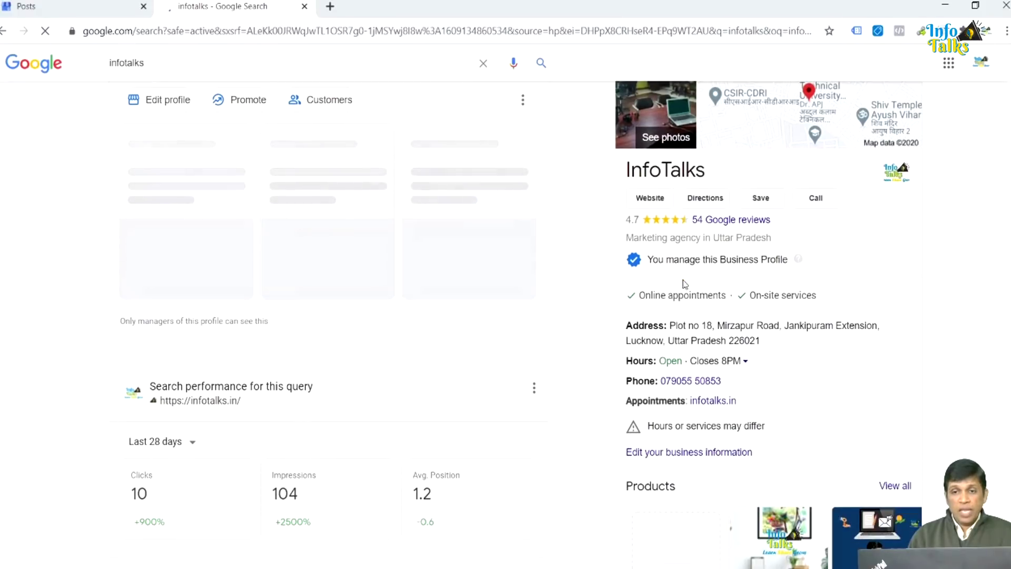
scroll(684, 279, down, 2)
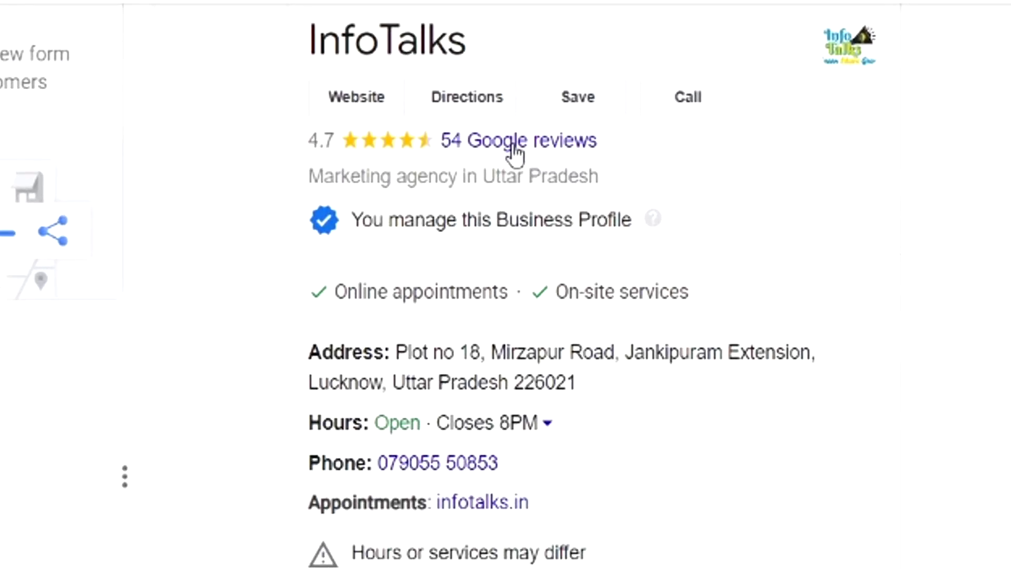
Step: Open the Google reviews of InfoTalks and read through the customer reviews and owner responses
click(515, 151)
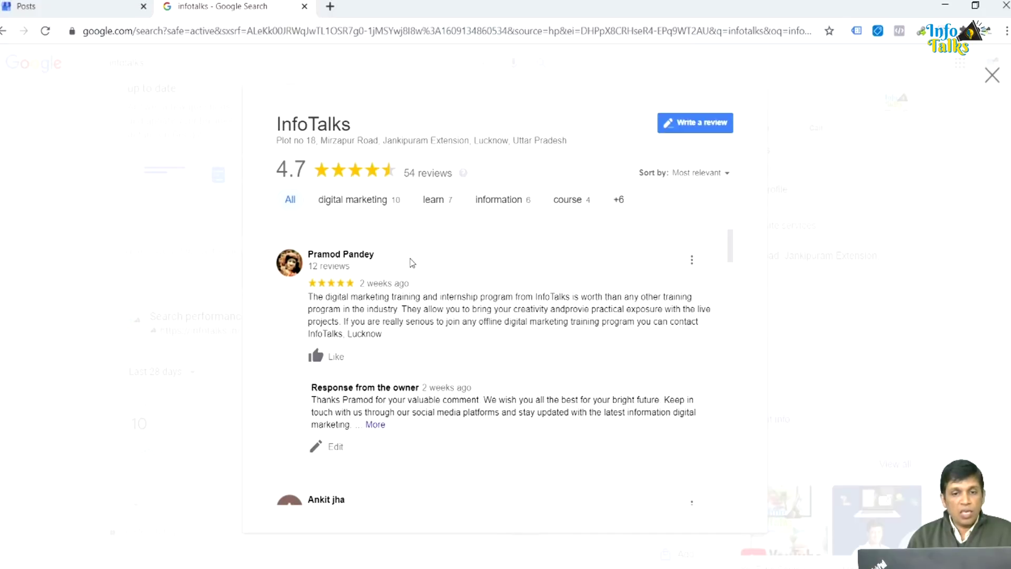
scroll(413, 263, down, 8)
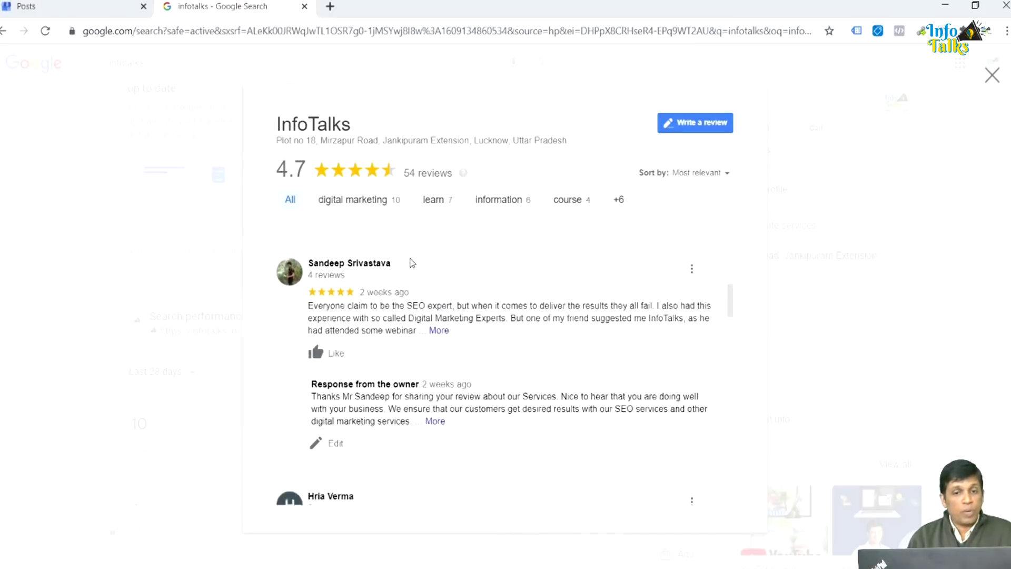
scroll(412, 262, down, 10)
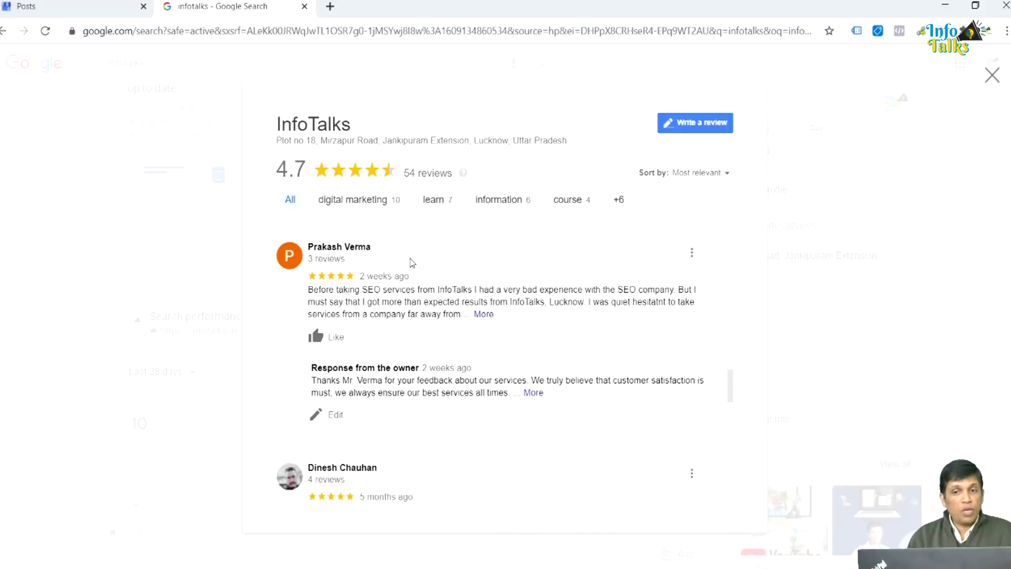
scroll(416, 276, down, 3)
scroll(422, 292, up, 8)
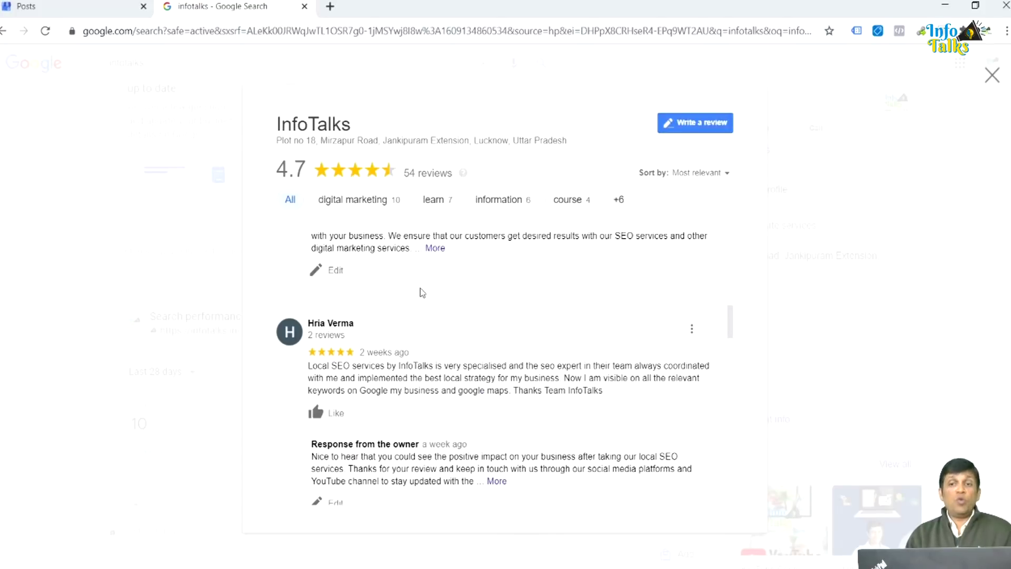
Step: View the form for writing a review of InfoTalks, cancel it, and return to the business profile
click(696, 127)
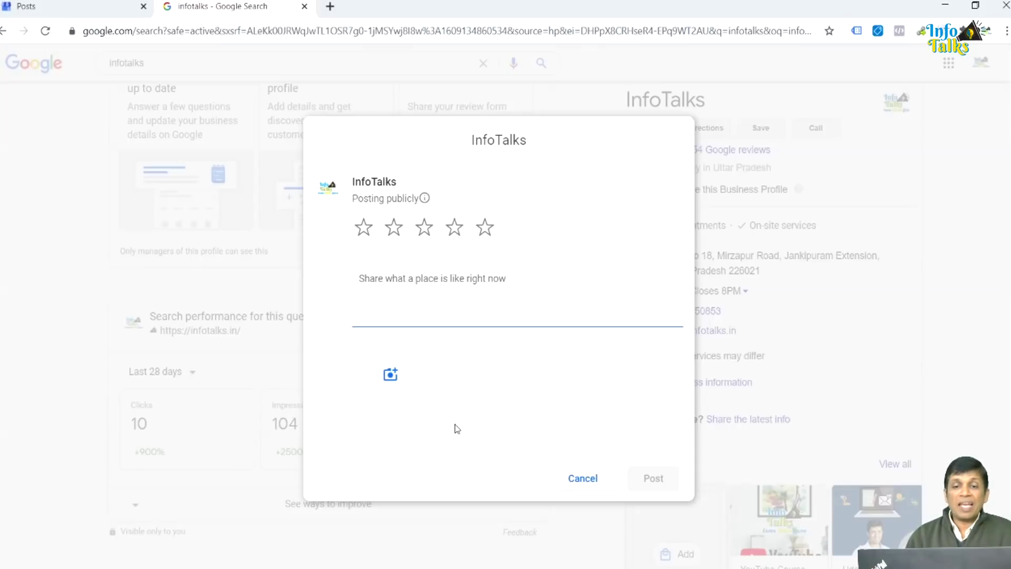
click(590, 481)
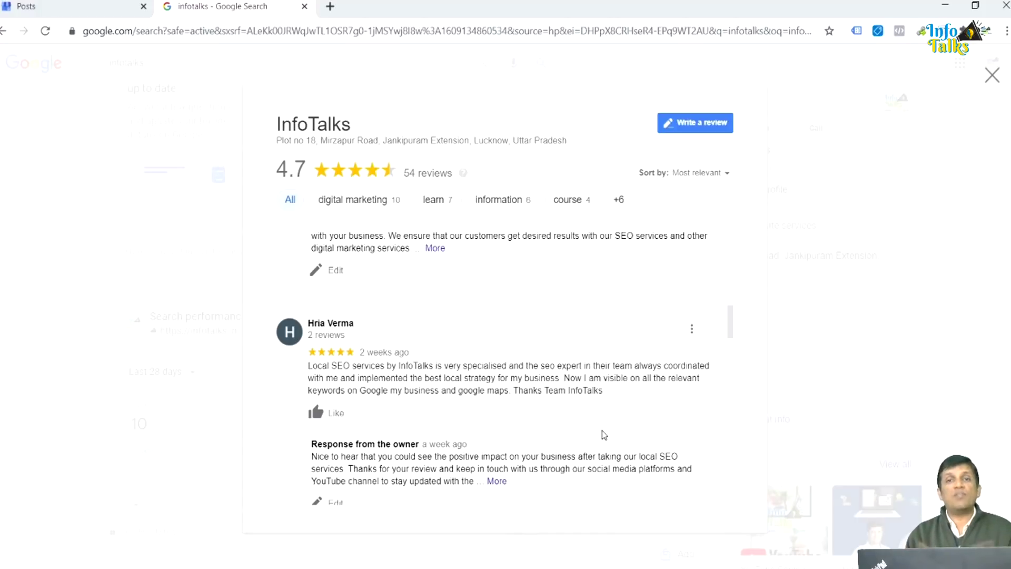
click(783, 252)
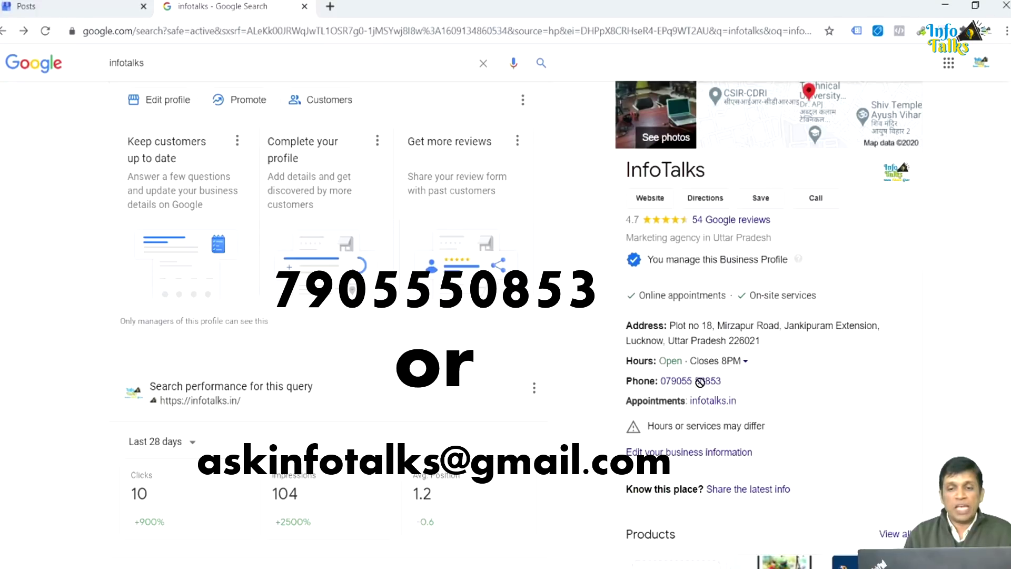
scroll(746, 392, down, 4)
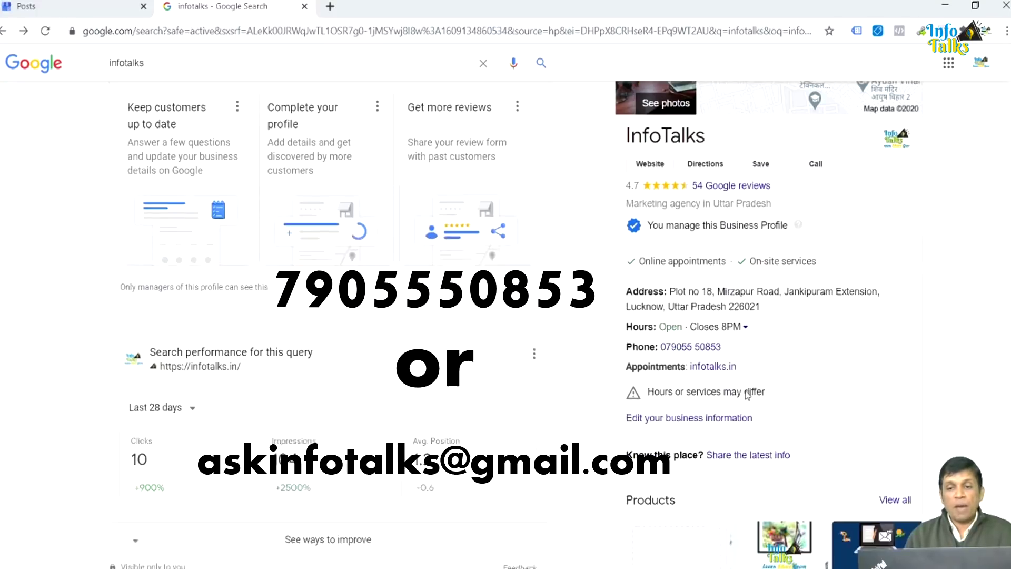
Step: Return to Google My Business and read through the customer reviews and owner replies in the InfoTalks Reviews section
scroll(747, 394, up, 4)
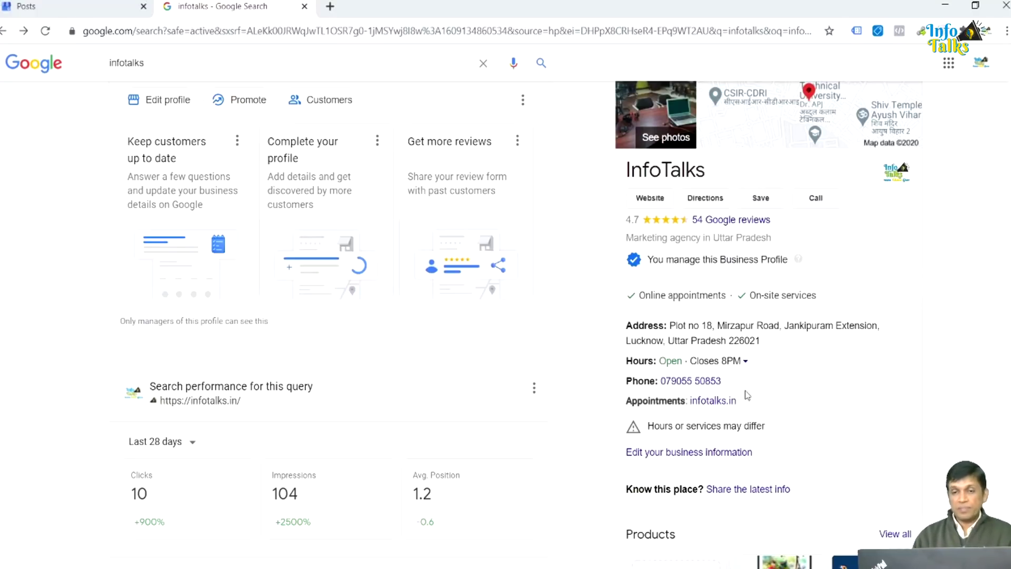
click(110, 13)
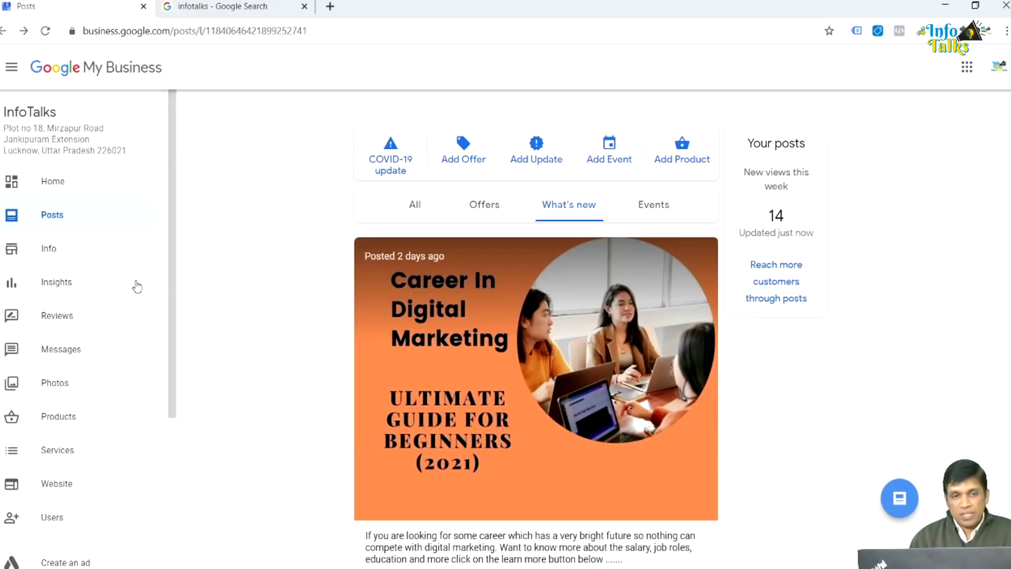
click(68, 318)
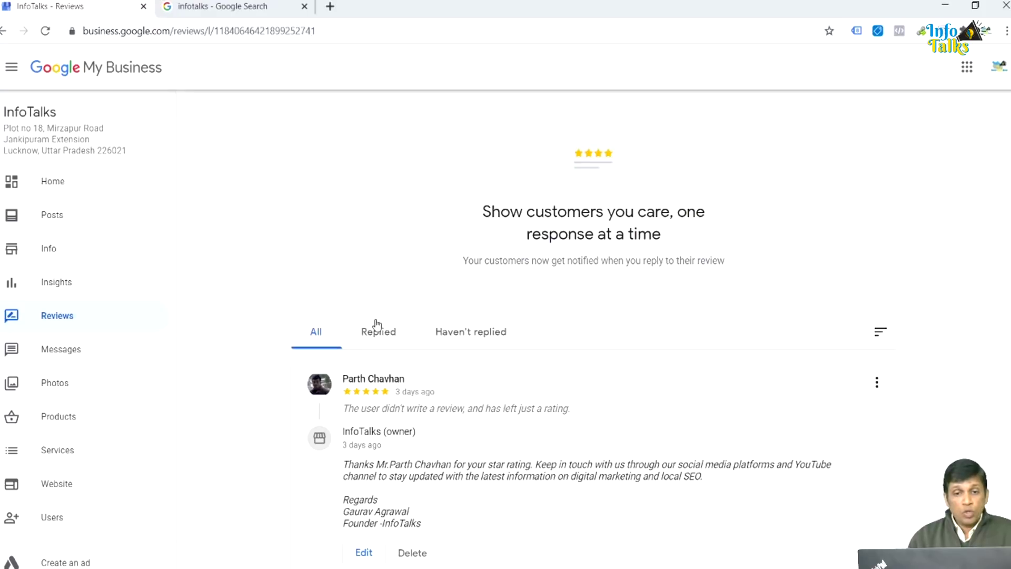
scroll(377, 324, down, 20)
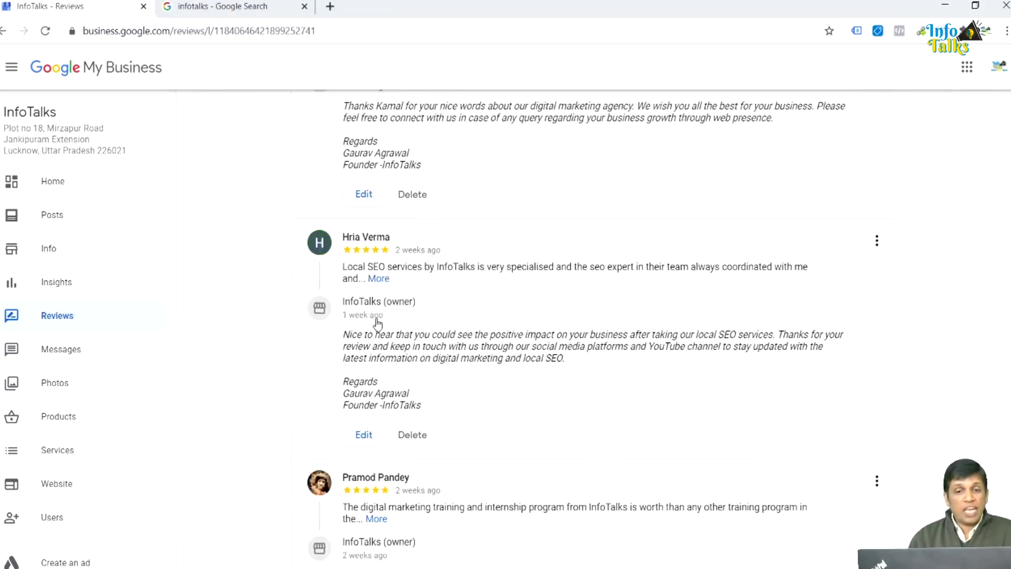
scroll(377, 323, down, 15)
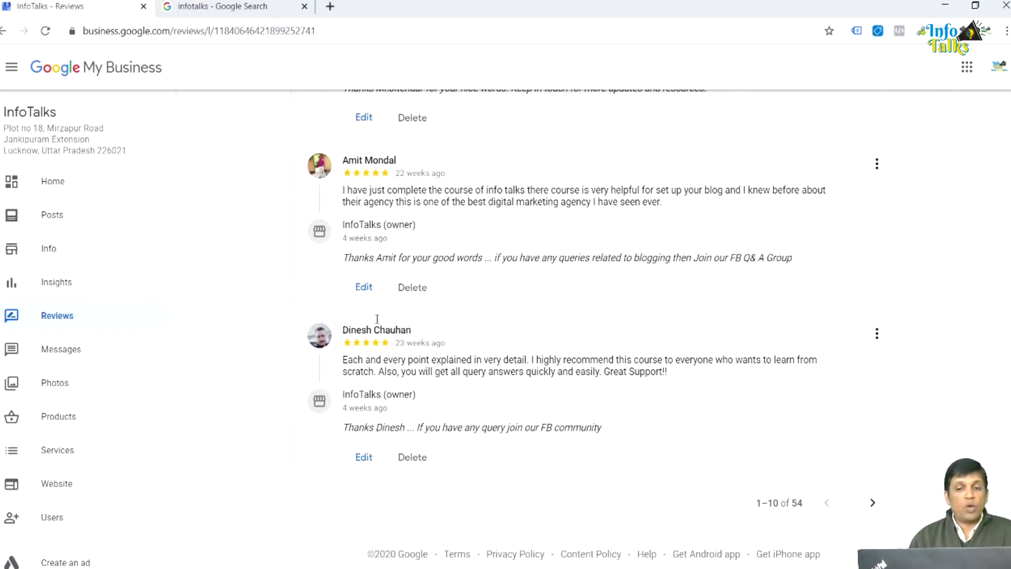
scroll(378, 322, up, 2)
scroll(377, 324, up, 20)
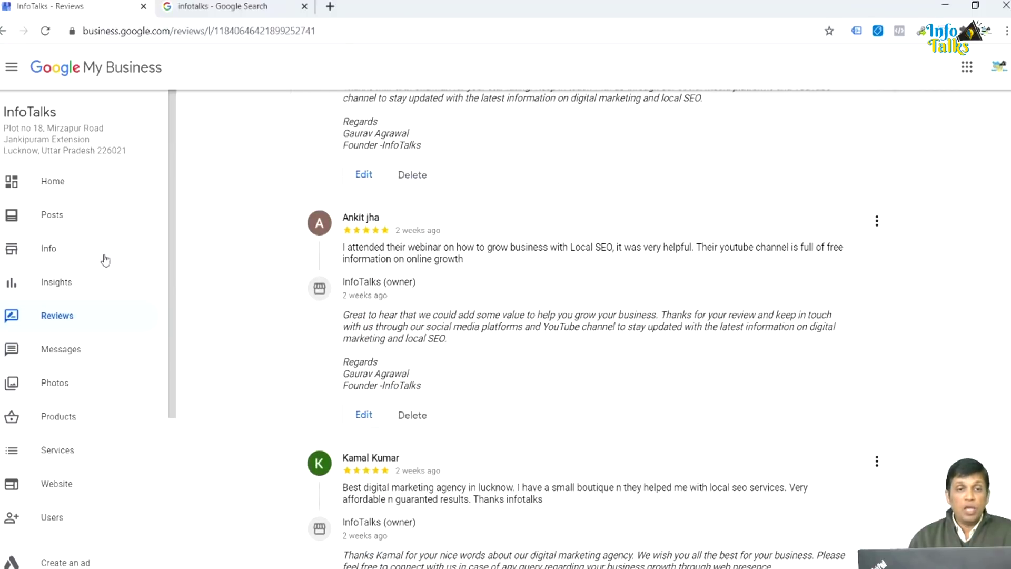
Step: Open the InfoTalks Home dashboard and look through its performance, latest post, profile completion and review cards
click(58, 188)
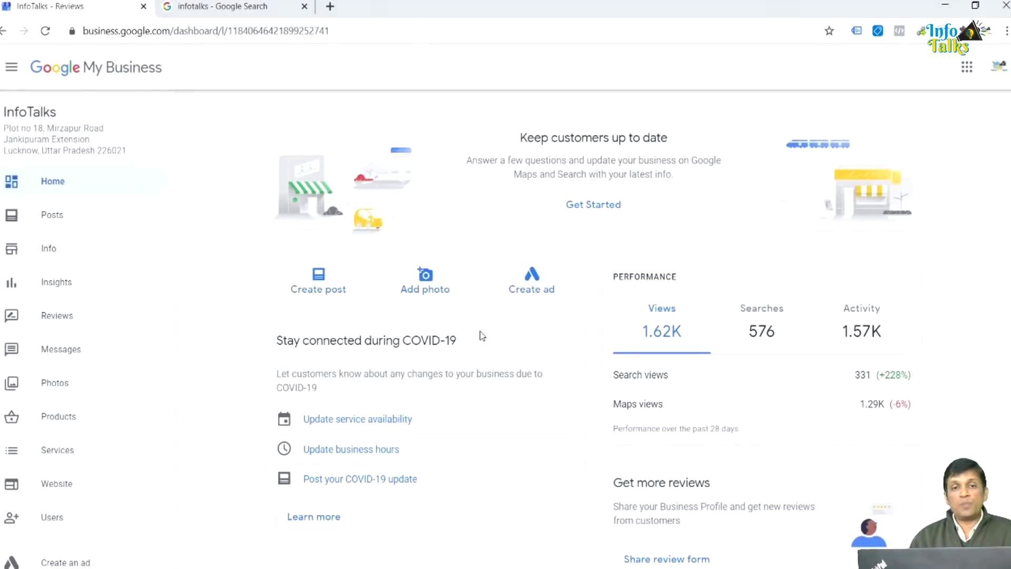
scroll(565, 345, down, 8)
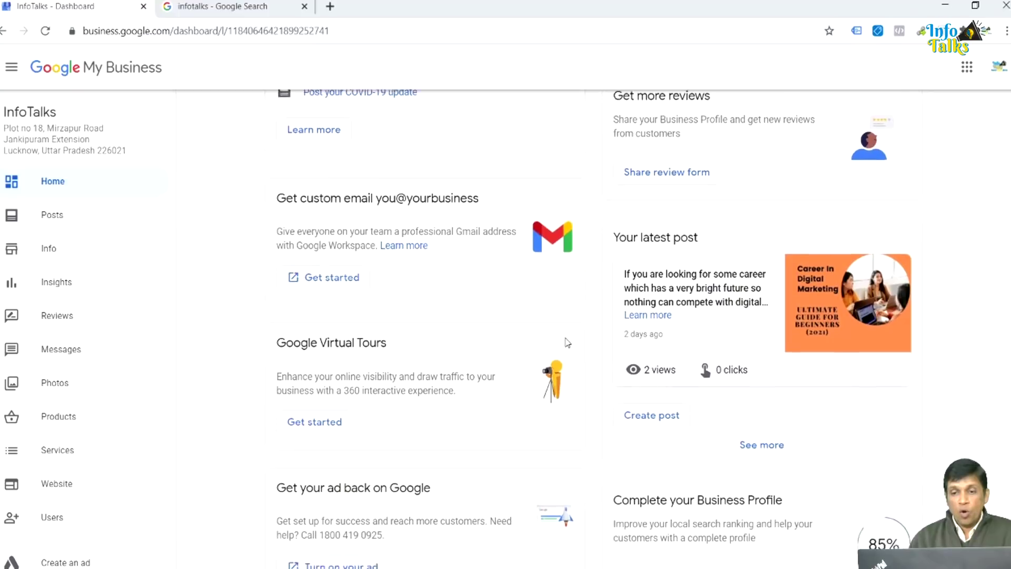
scroll(567, 342, down, 5)
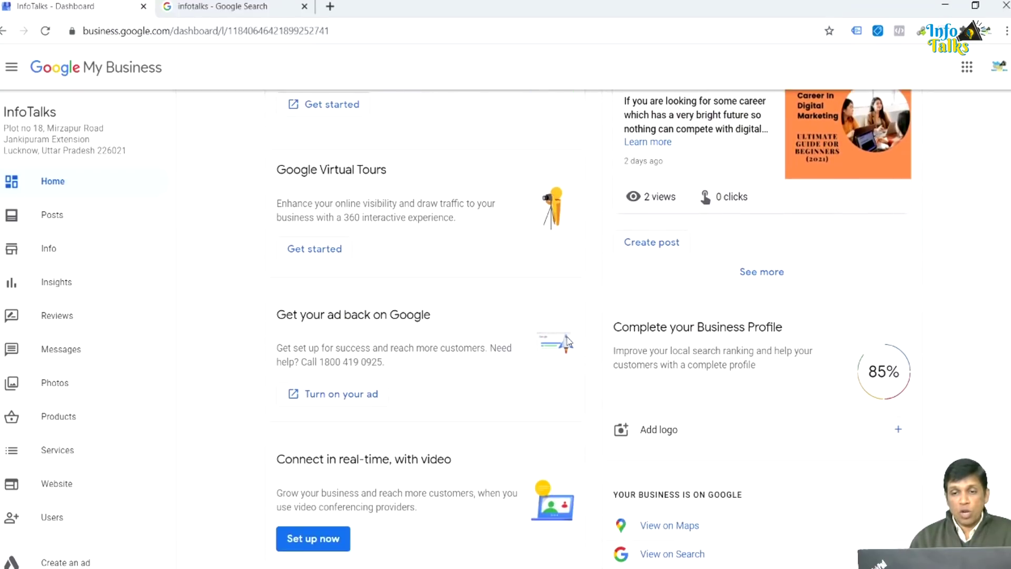
scroll(569, 341, down, 3)
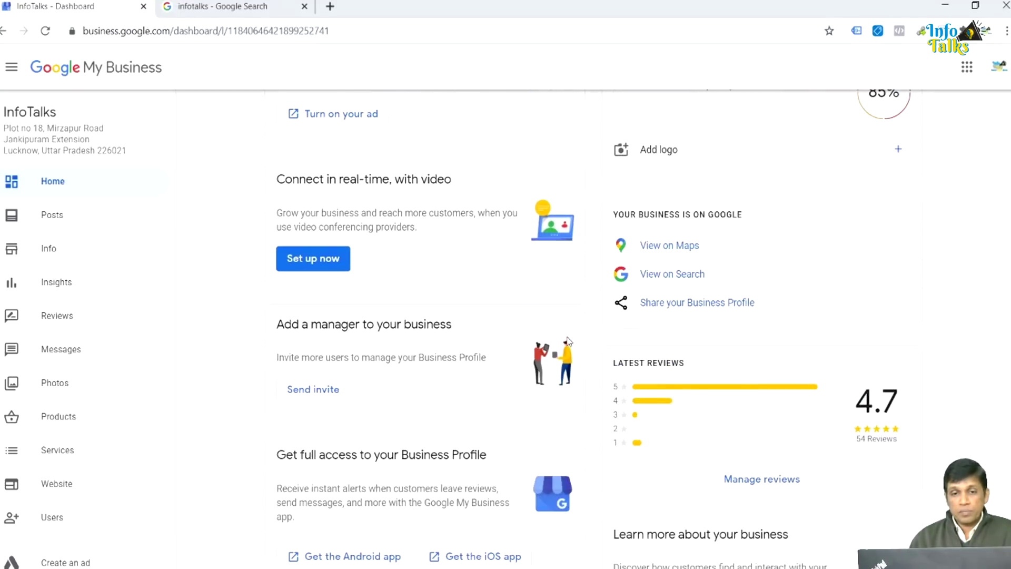
scroll(569, 341, up, 11)
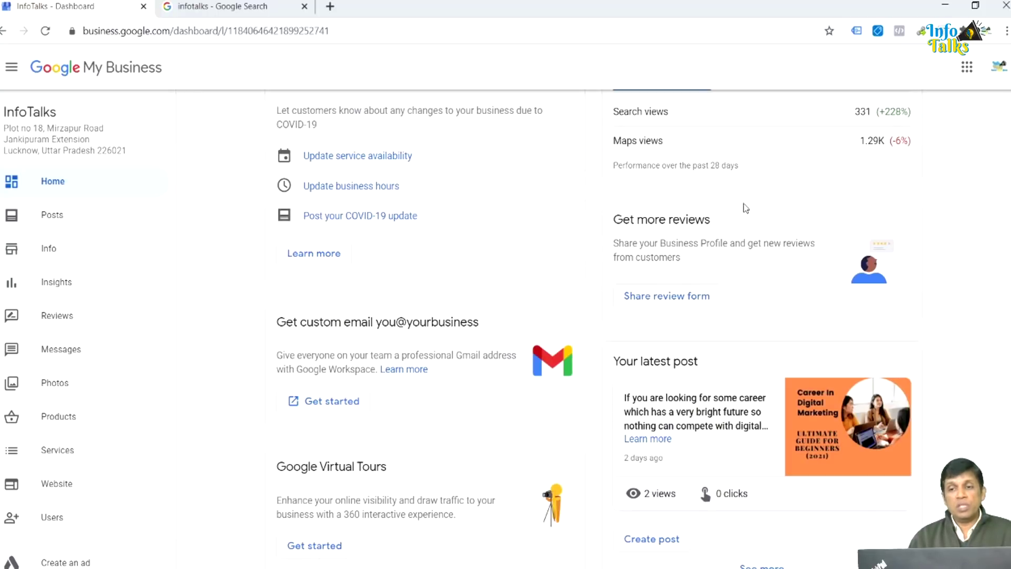
Step: Open the shareable review form, copy the InfoTalks review link, and close the review request dialog
click(666, 303)
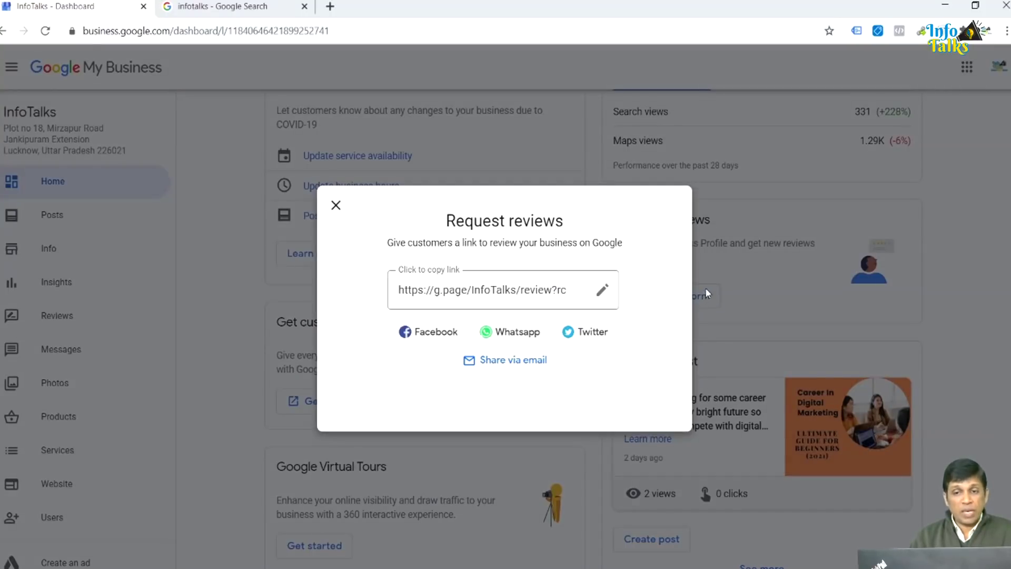
click(517, 284)
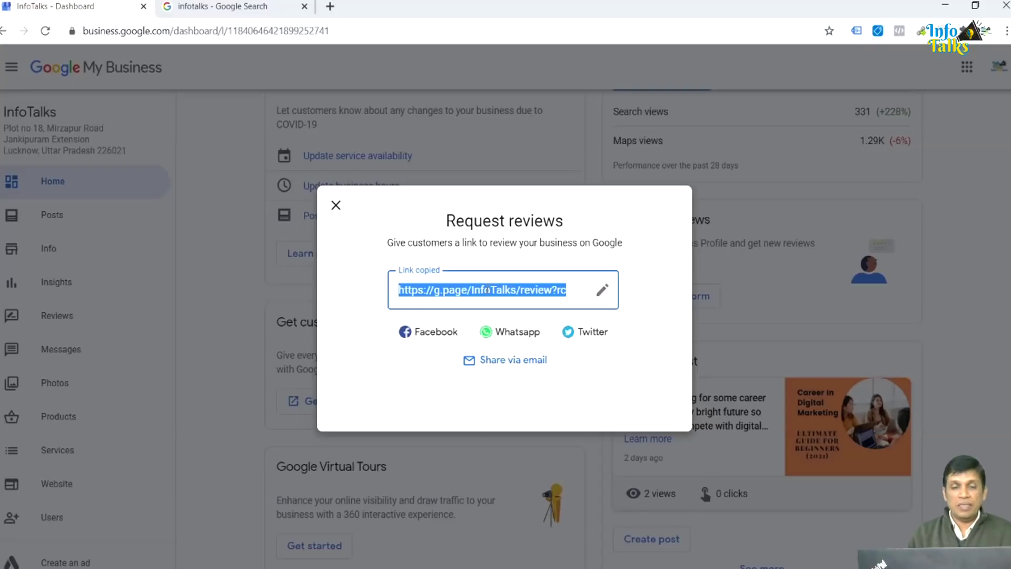
click(336, 207)
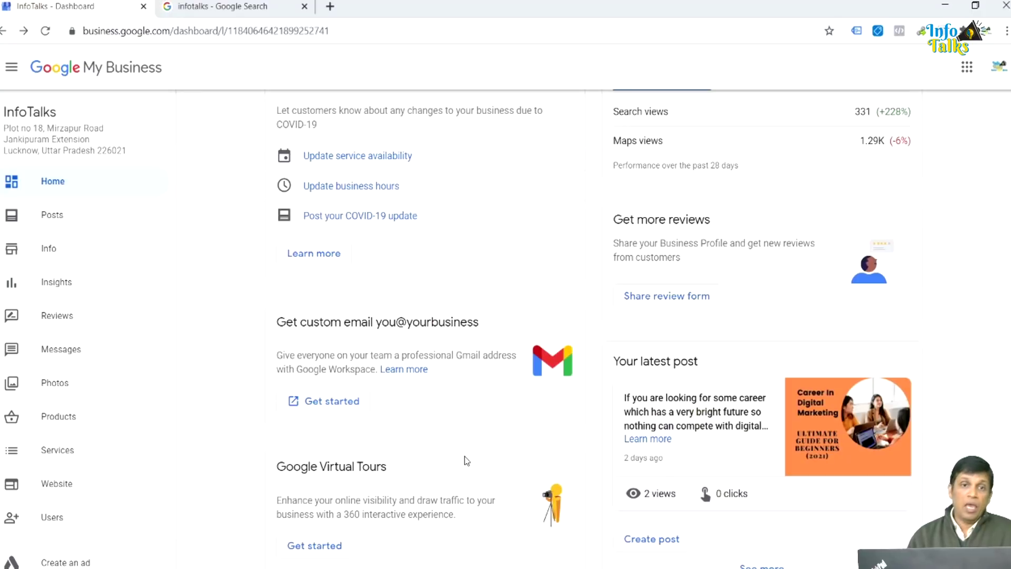
Step: Examine the Questions & answers section of InfoTalks in the Google search results, view the form for asking a question, and cancel it
click(226, 7)
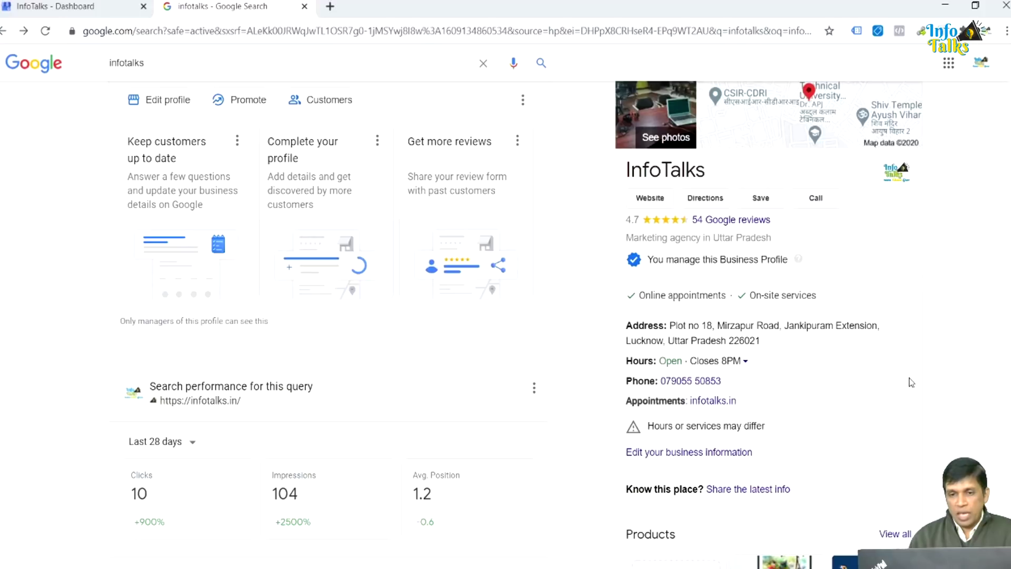
scroll(911, 383, down, 8)
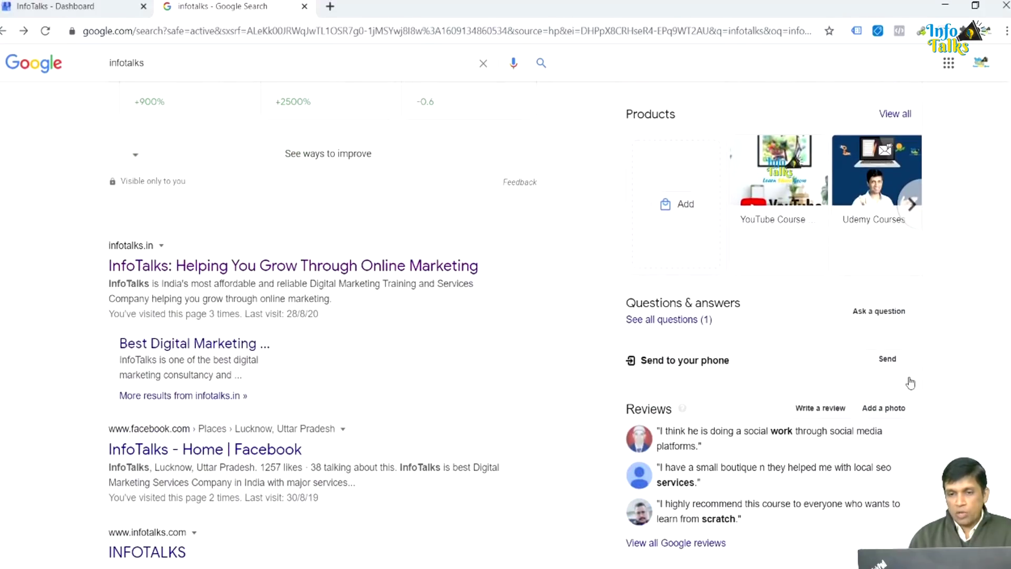
double_click(656, 301)
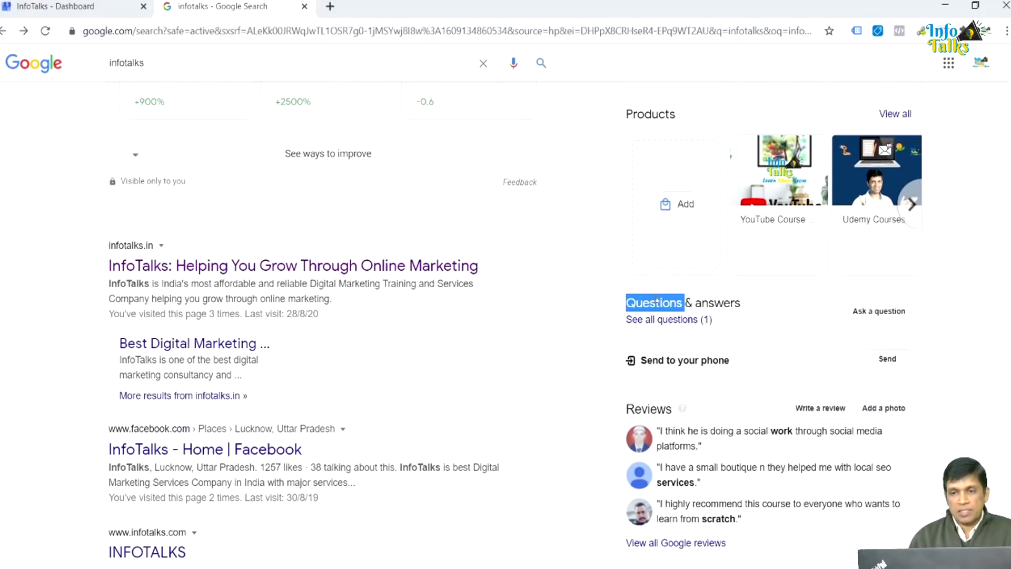
double_click(716, 304)
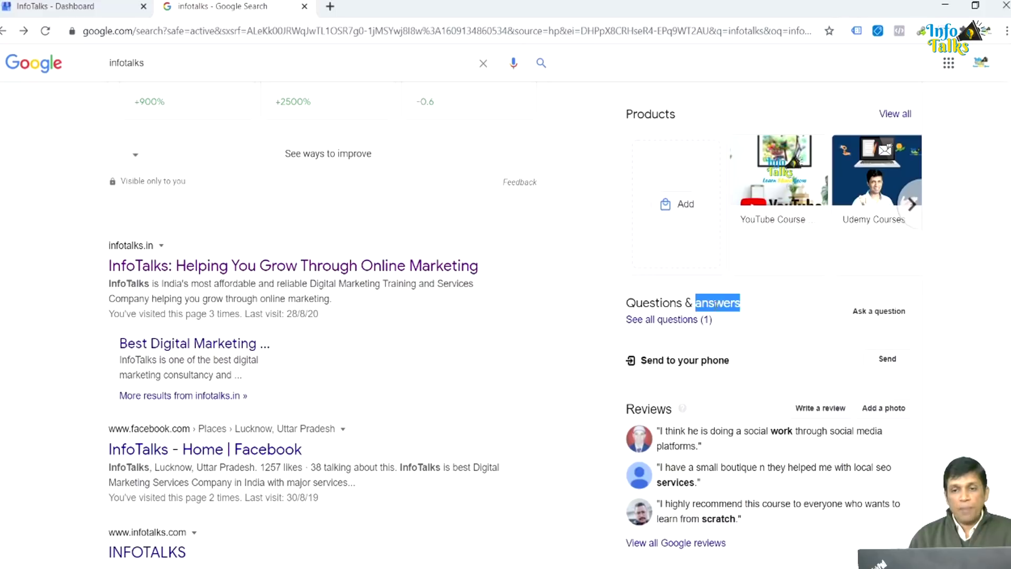
click(880, 315)
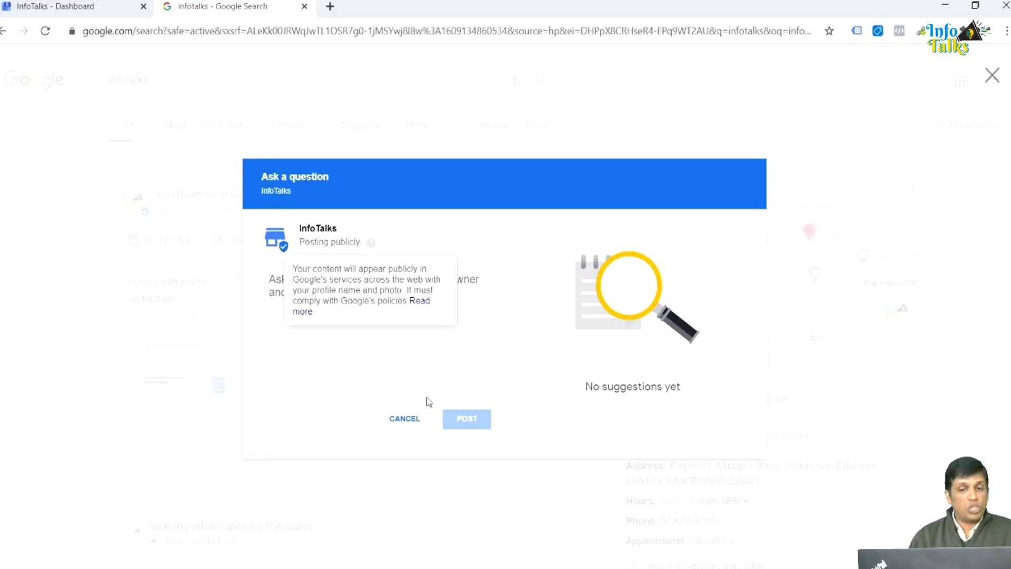
click(413, 419)
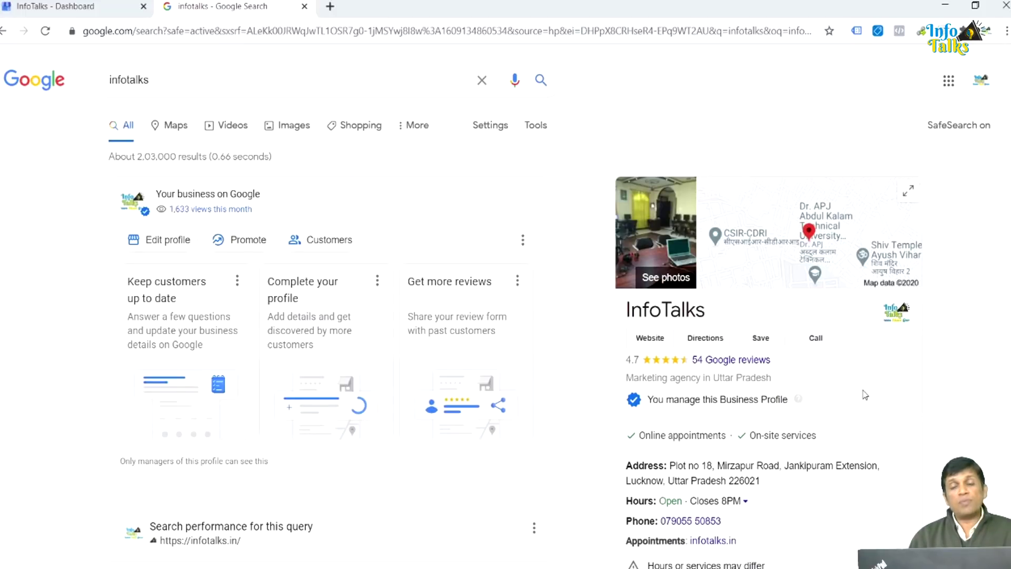
scroll(863, 395, down, 10)
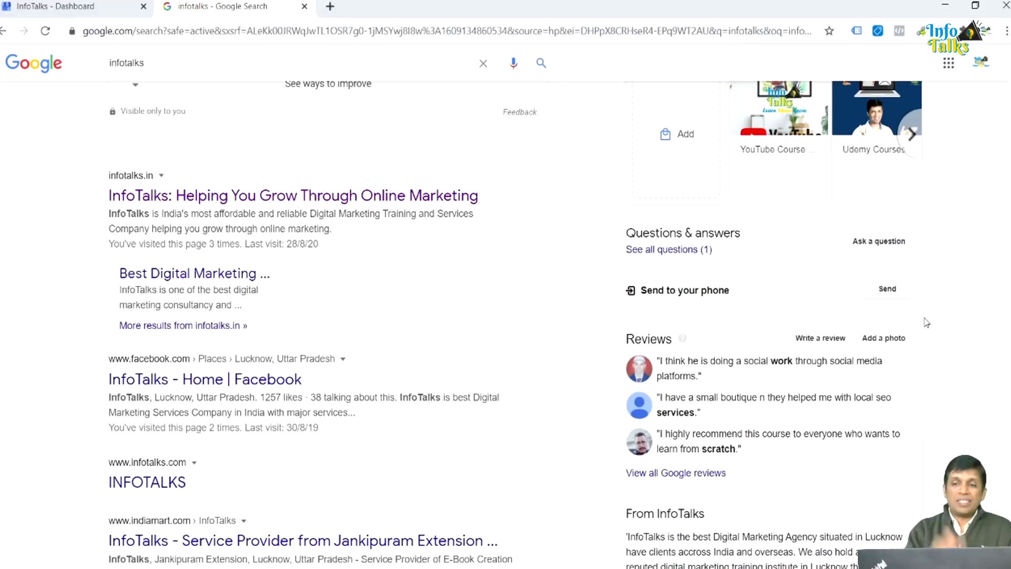
Step: Return to the Google My Business dashboard and open Insights to examine the queries used to find the business
click(72, 5)
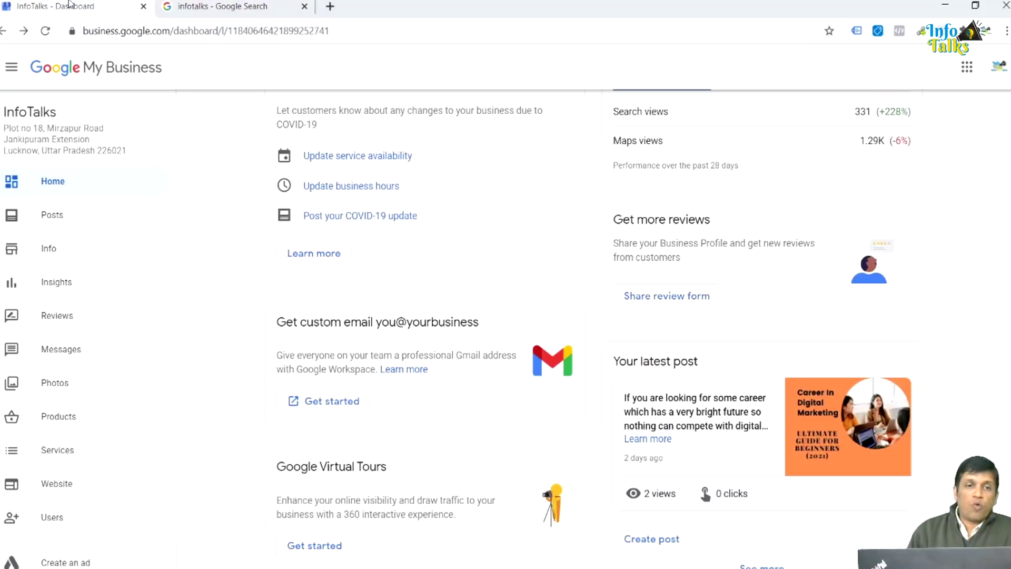
scroll(86, 358, down, 4)
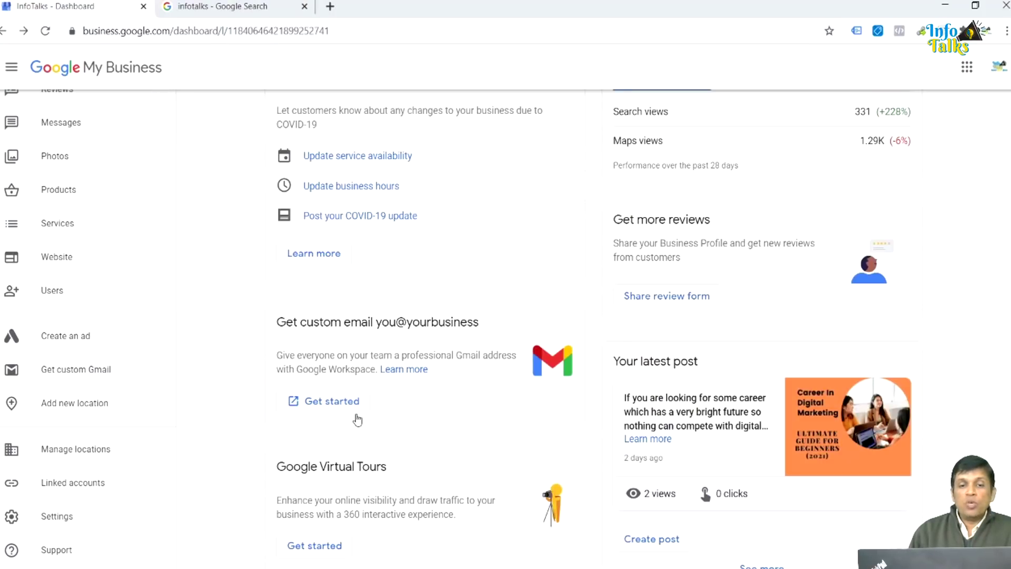
scroll(357, 418, up, 2)
scroll(357, 419, up, 3)
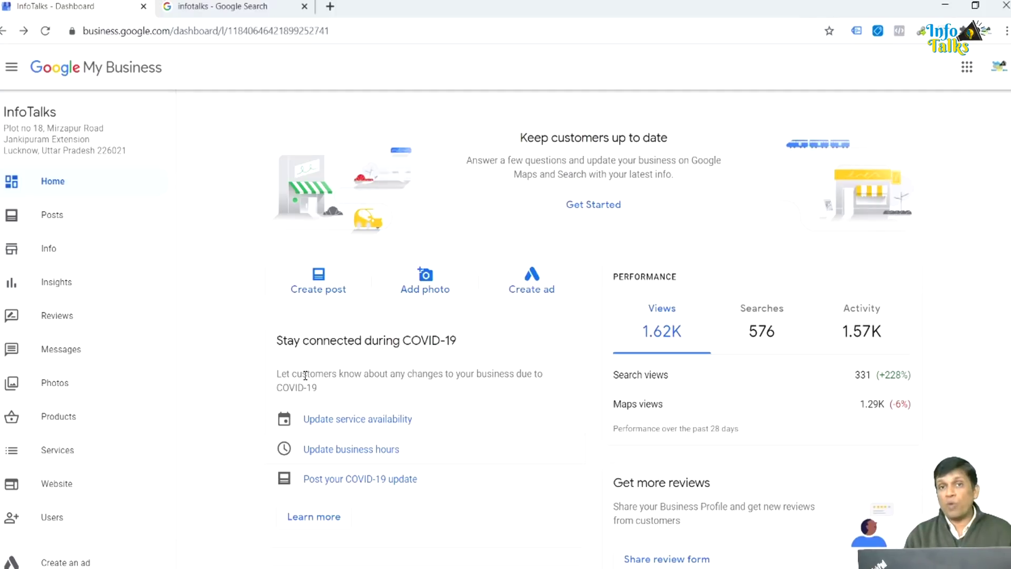
click(68, 290)
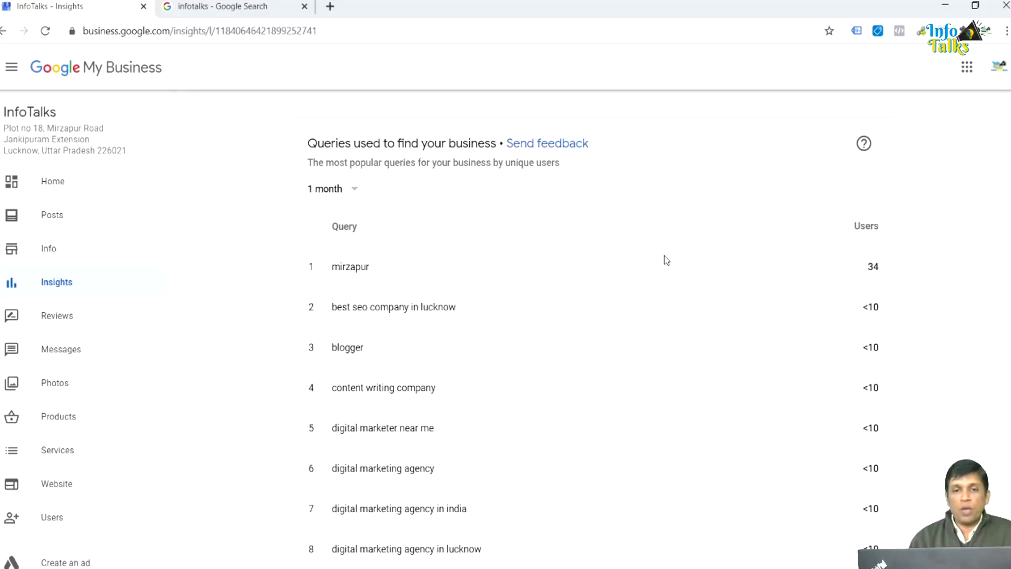
scroll(666, 261, down, 9)
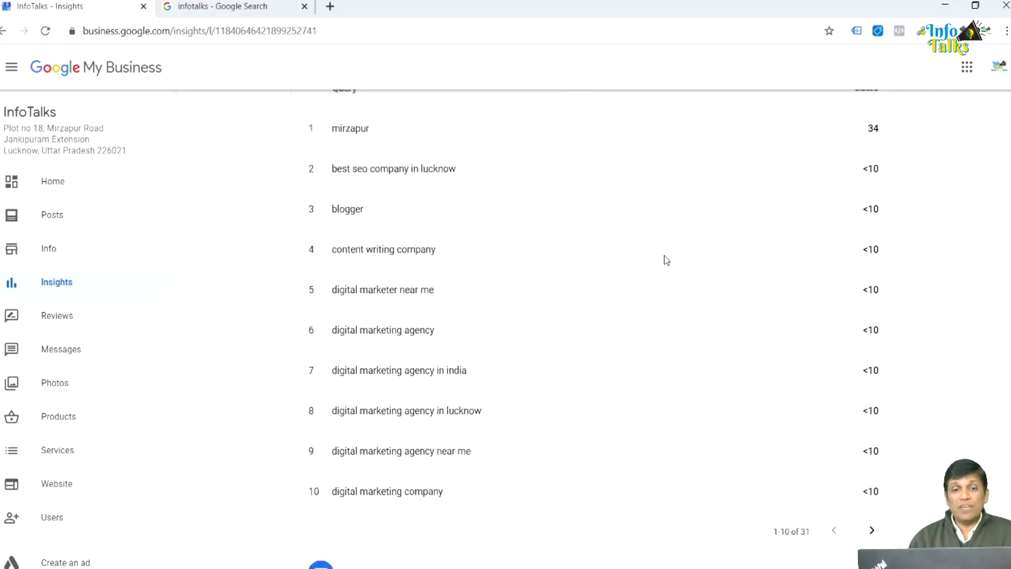
Step: Examine the Direct and Discovery shares of how customers search for the business, setting the chart's period to 1 quarter
scroll(666, 260, down, 2)
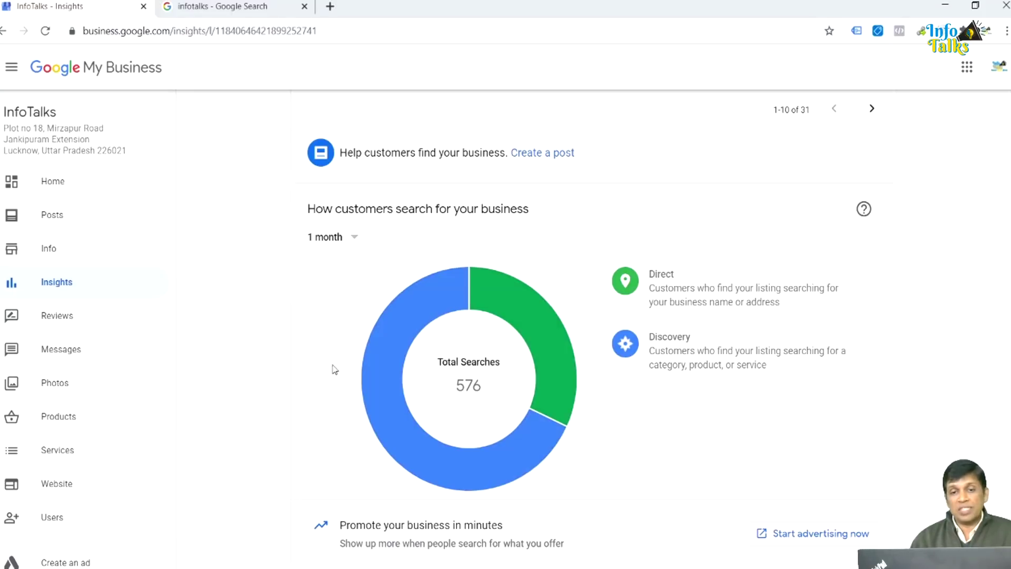
mouse_move(664, 268)
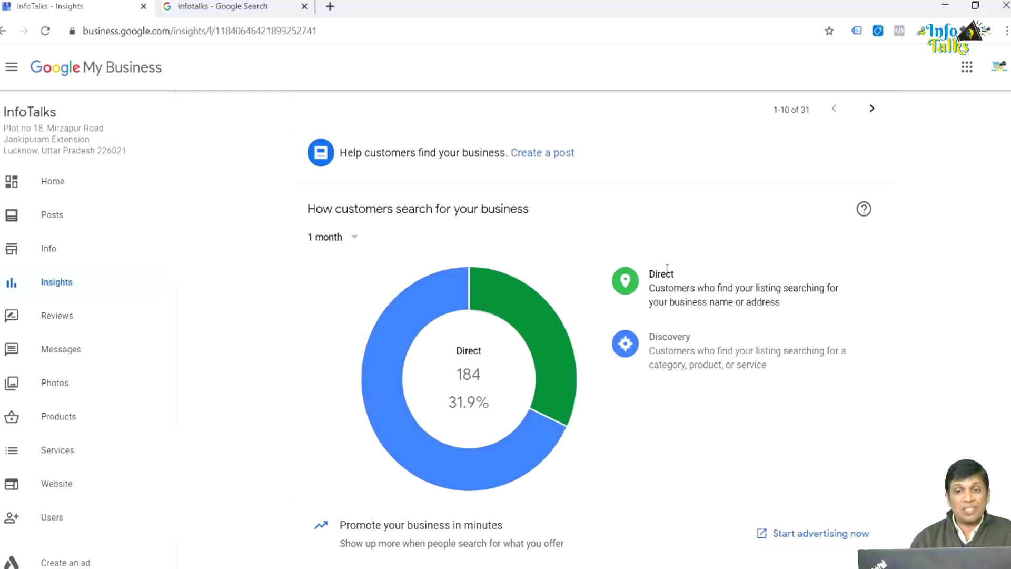
mouse_move(674, 347)
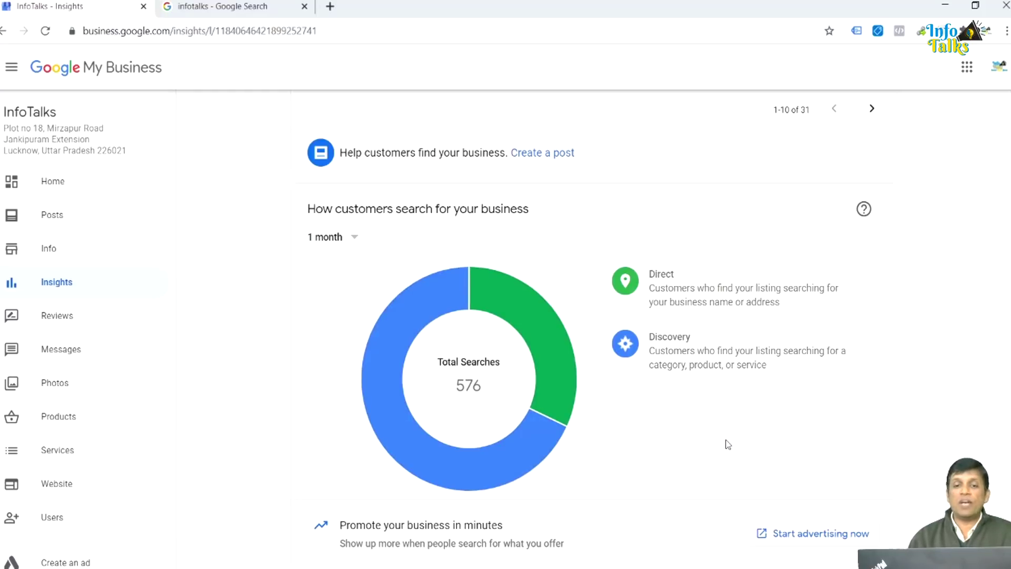
click(331, 237)
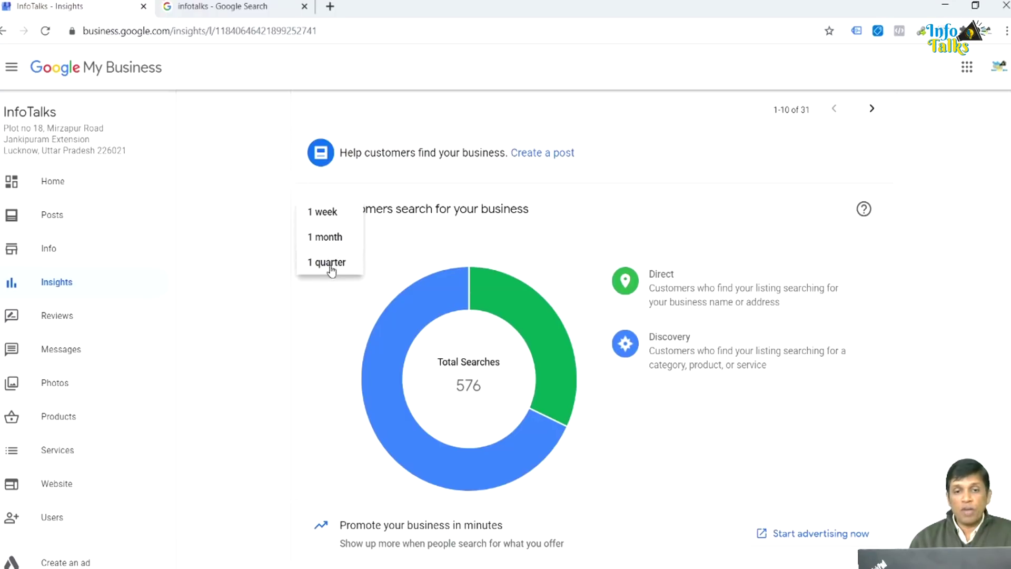
click(330, 264)
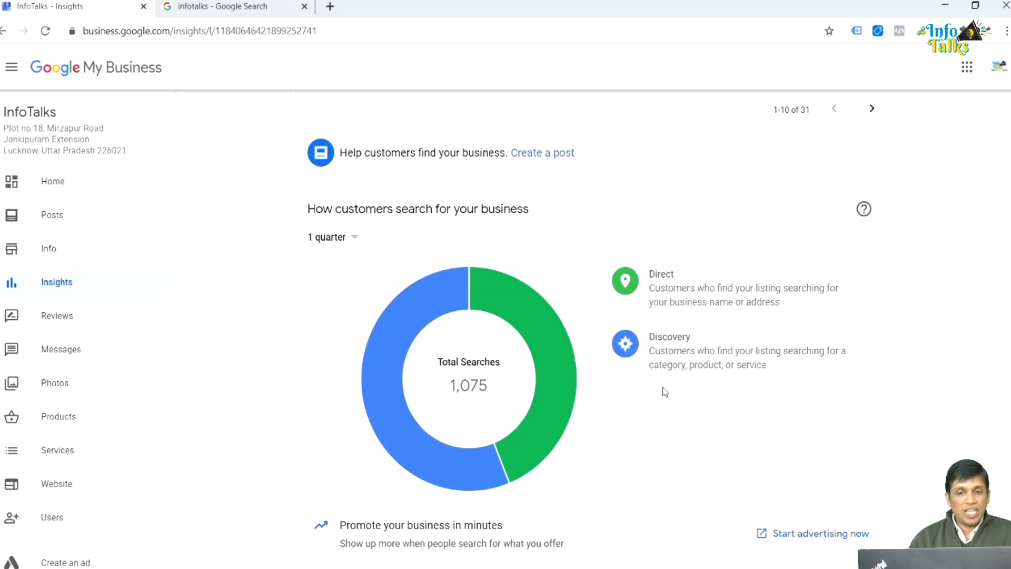
mouse_move(494, 481)
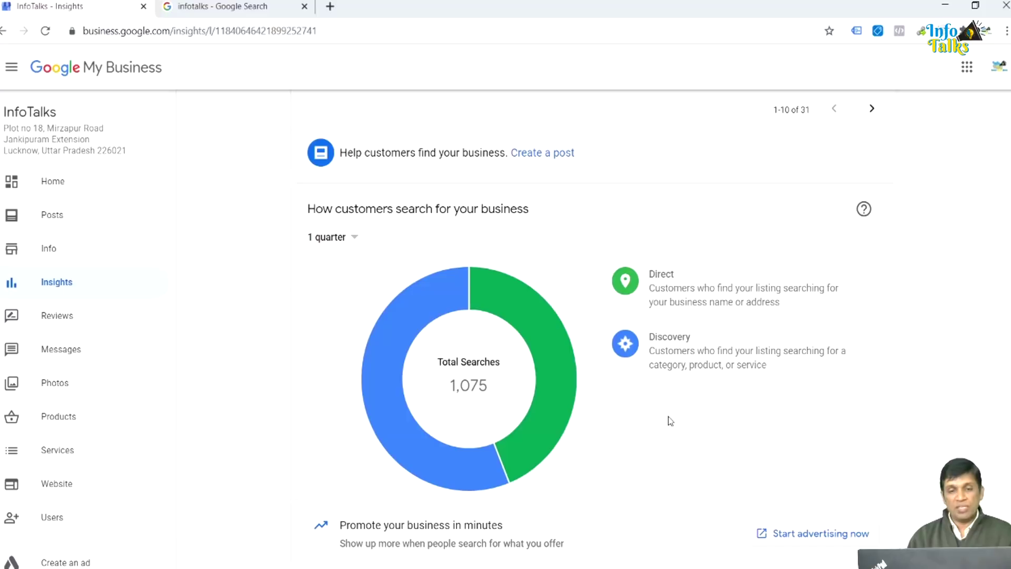
Step: Examine the Insights charts showing where customers view the business on Google and which customer actions they take
scroll(679, 400, down, 6)
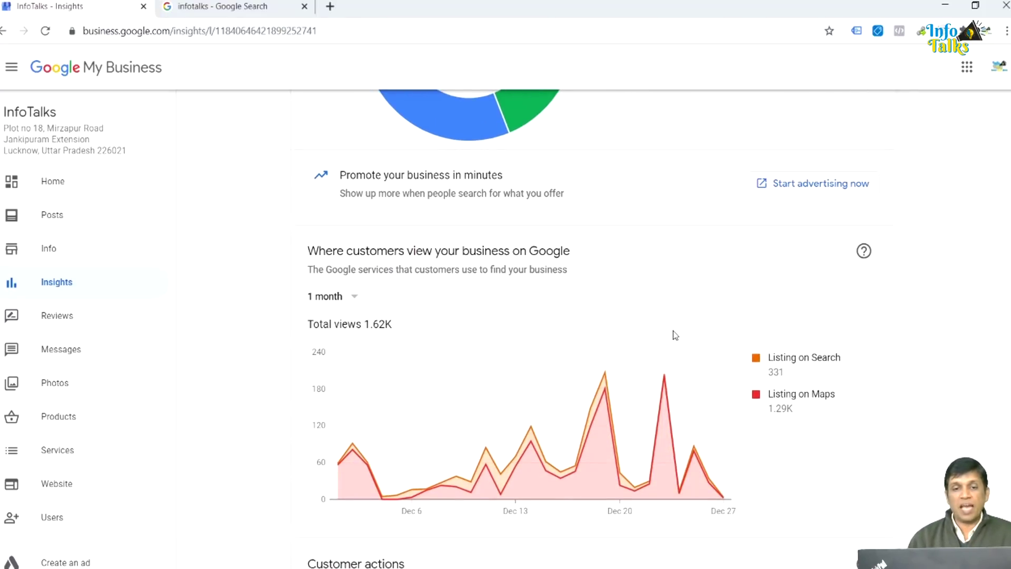
scroll(674, 333, down, 1)
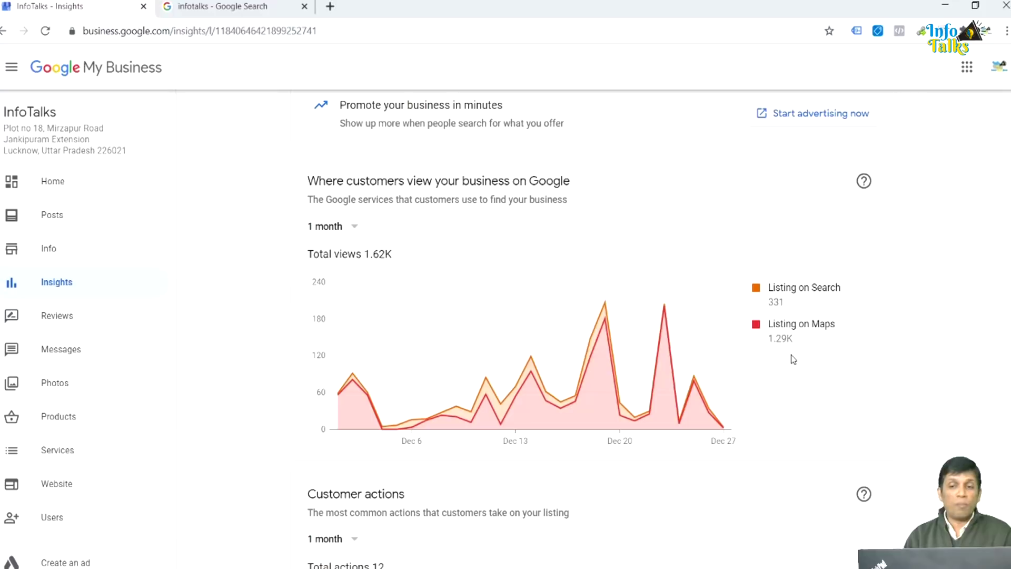
scroll(792, 357, down, 3)
scroll(791, 352, down, 3)
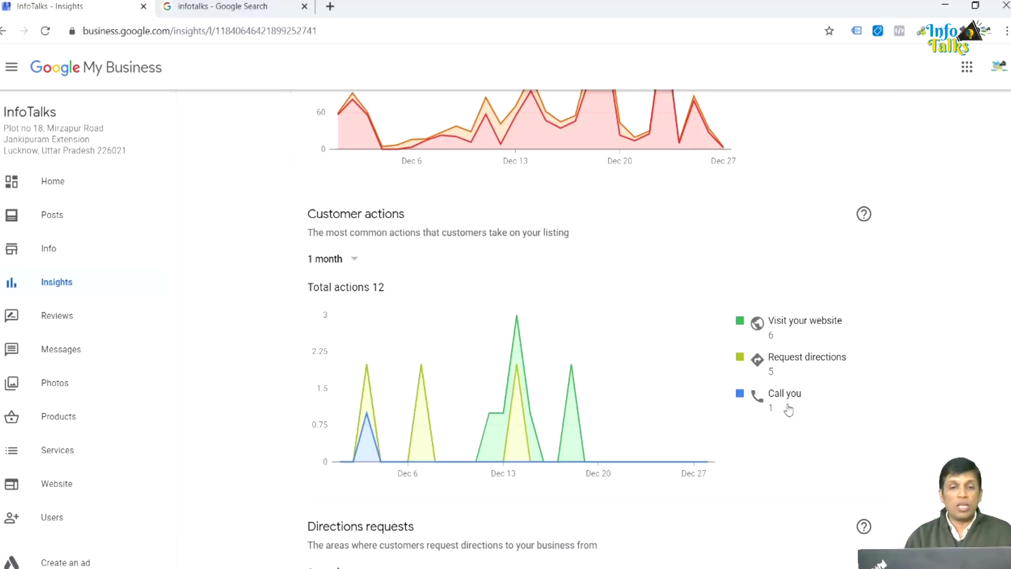
Step: Set the Customer actions period to 1 quarter and examine the Insights on directions requests, phone calls, photo views and photo quantity
click(343, 260)
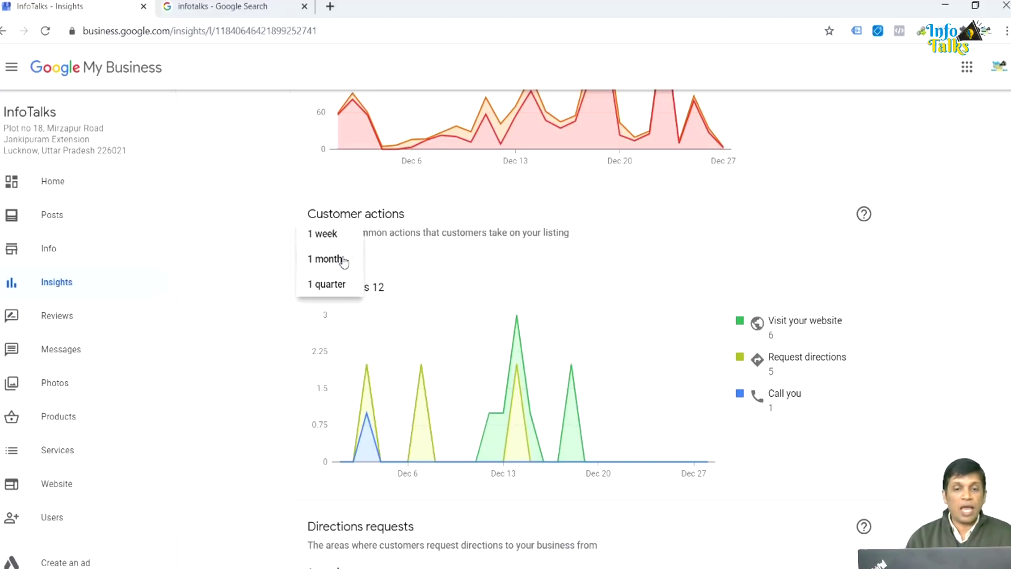
click(340, 285)
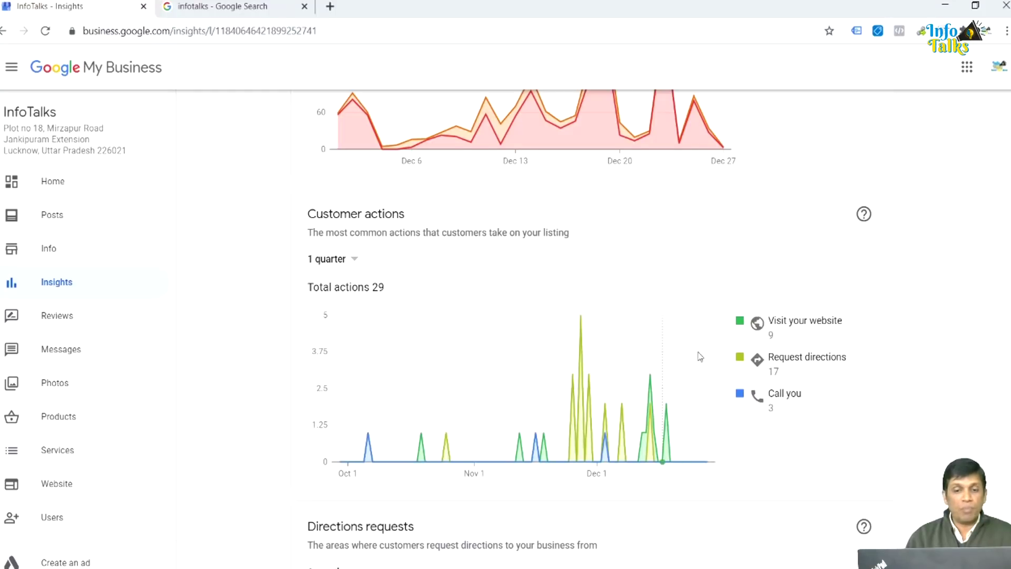
scroll(700, 356, down, 4)
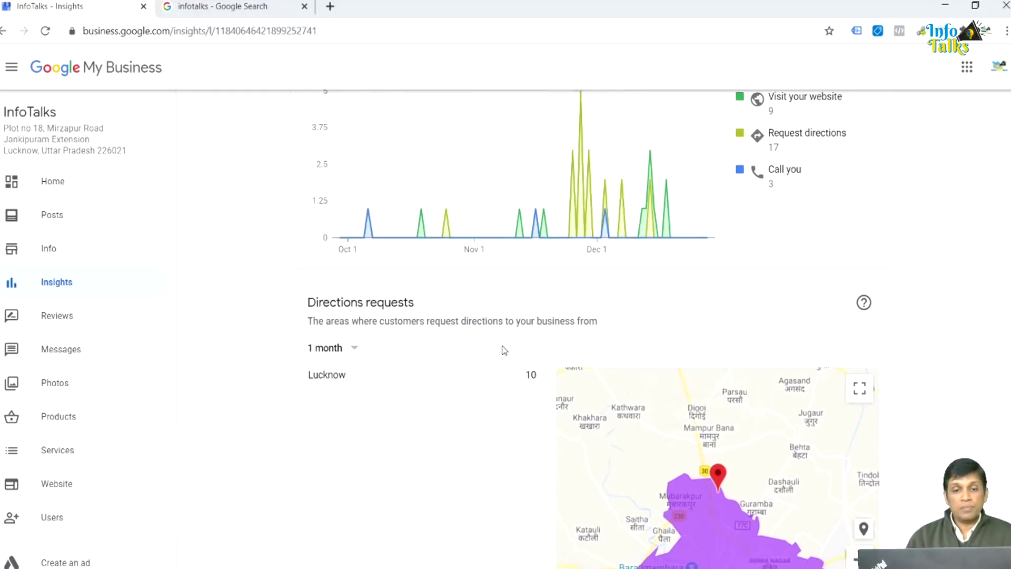
scroll(504, 350, down, 3)
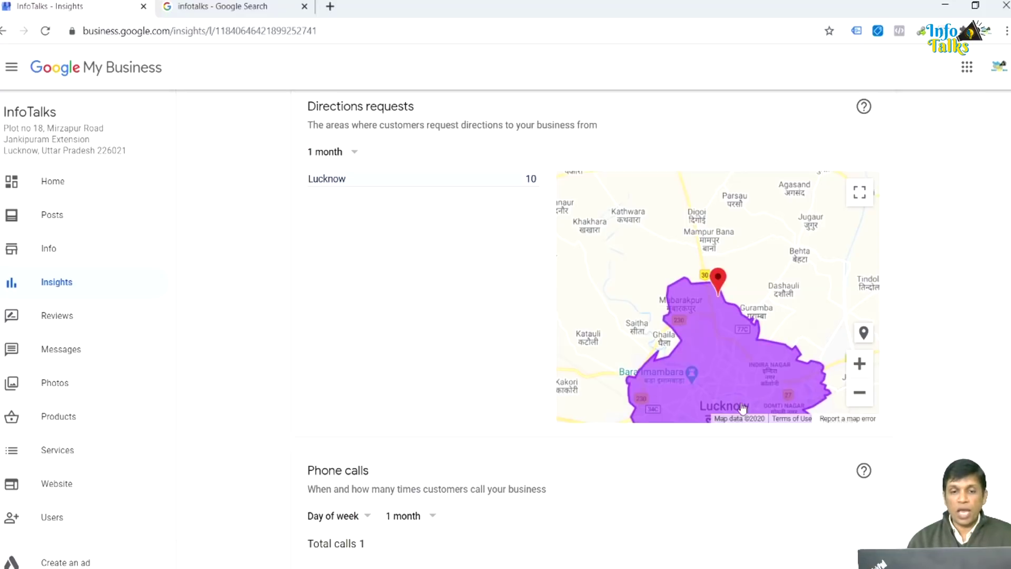
scroll(679, 474, down, 5)
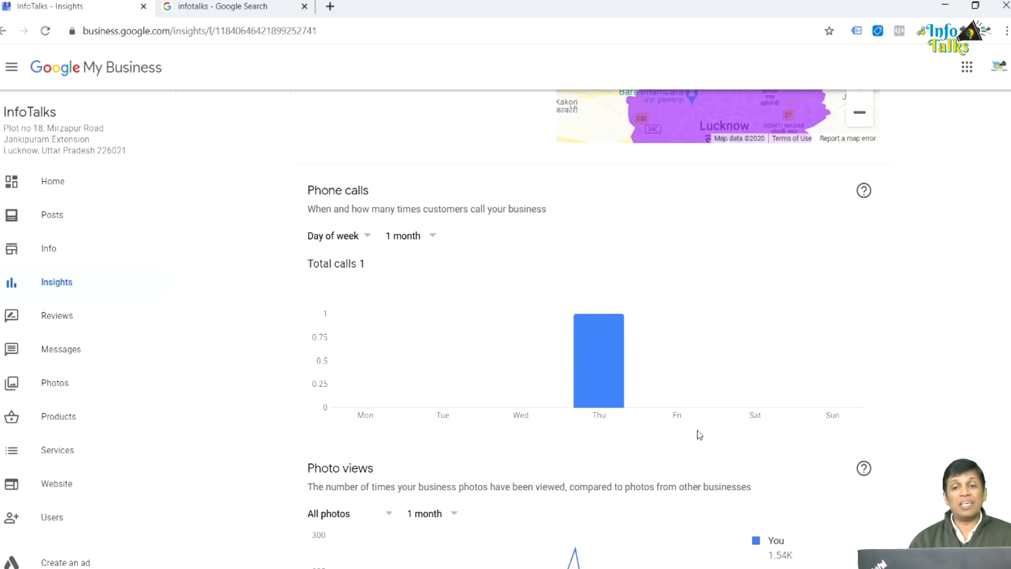
scroll(698, 432, down, 5)
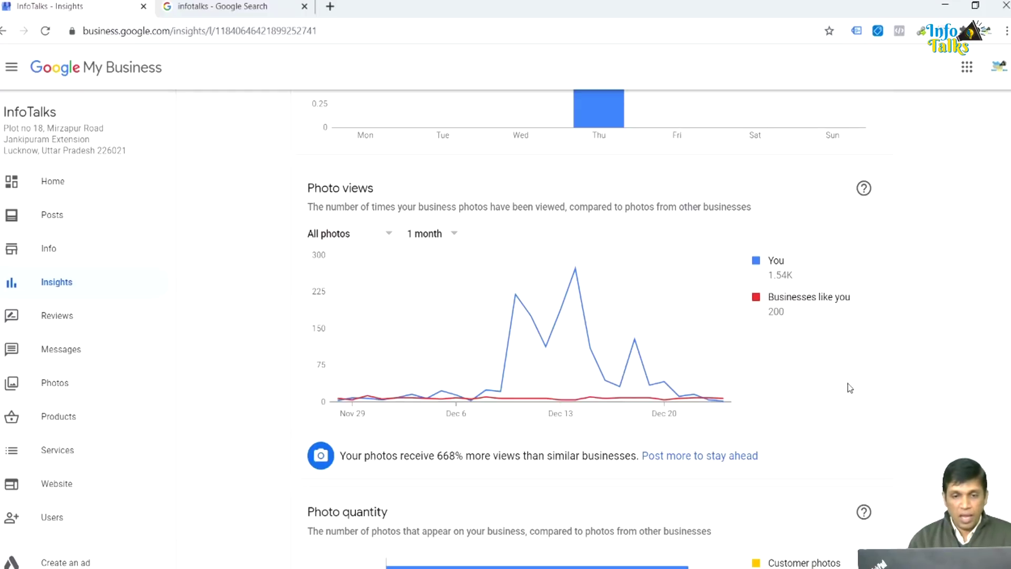
scroll(850, 388, down, 5)
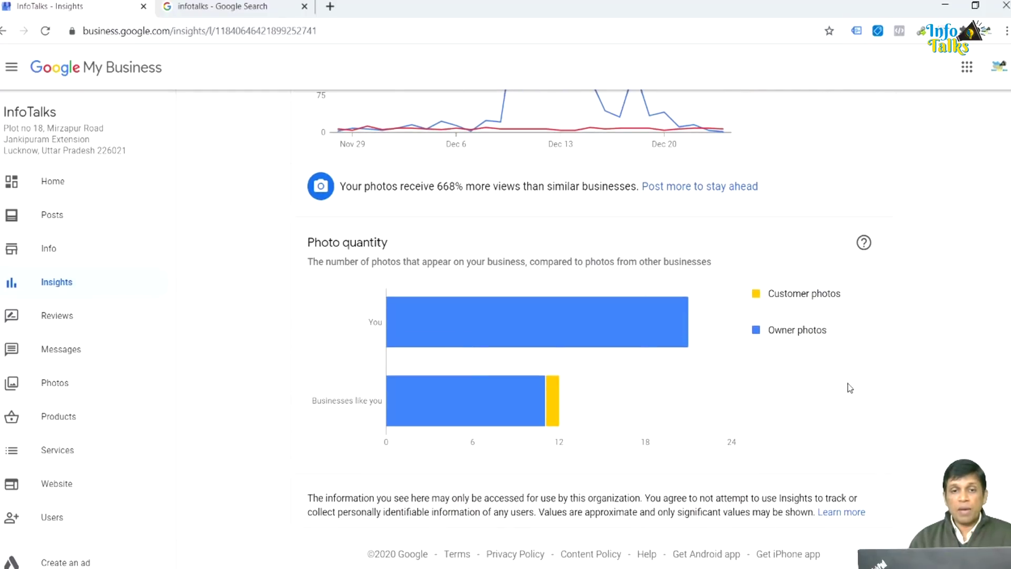
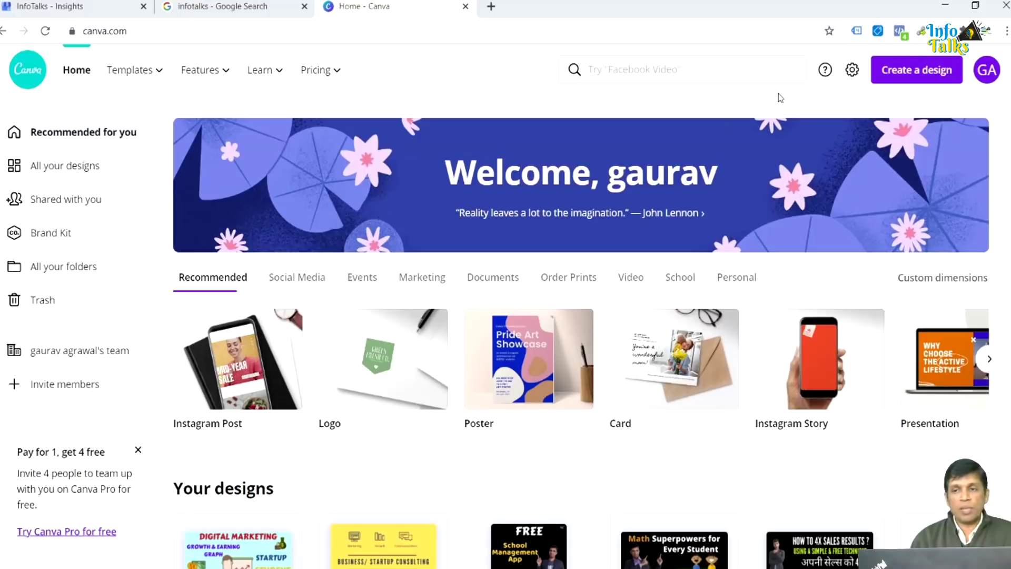
Step: In Canva, create an Instagram Post design and apply the dark "Wishing you a Merry Christmas!" template with holly
click(910, 78)
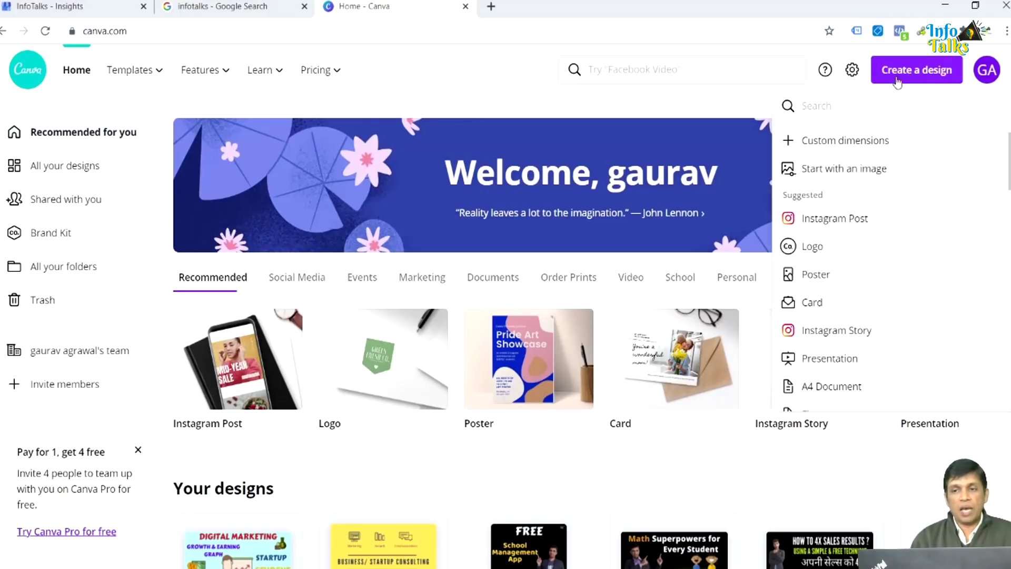
click(849, 225)
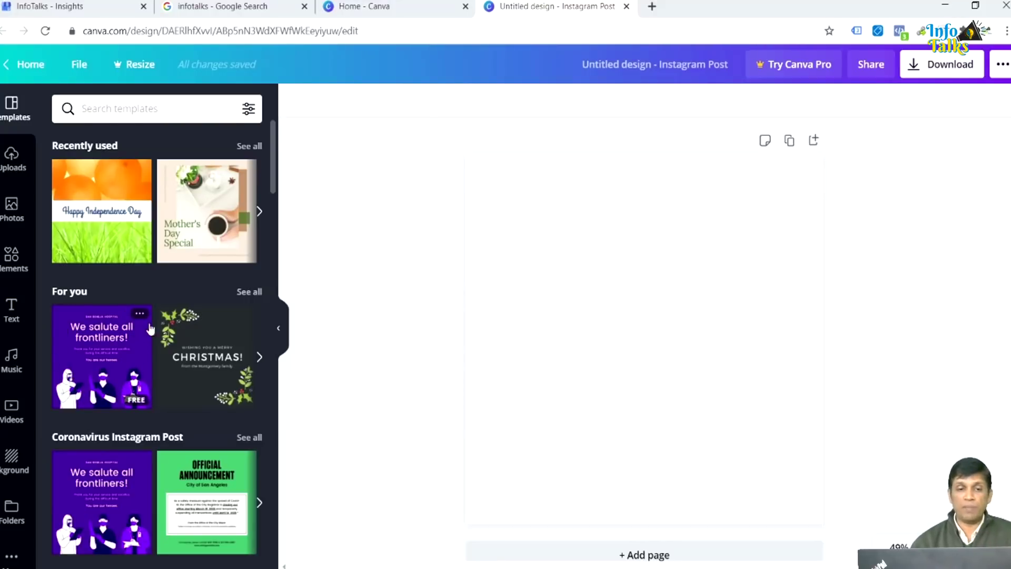
click(200, 345)
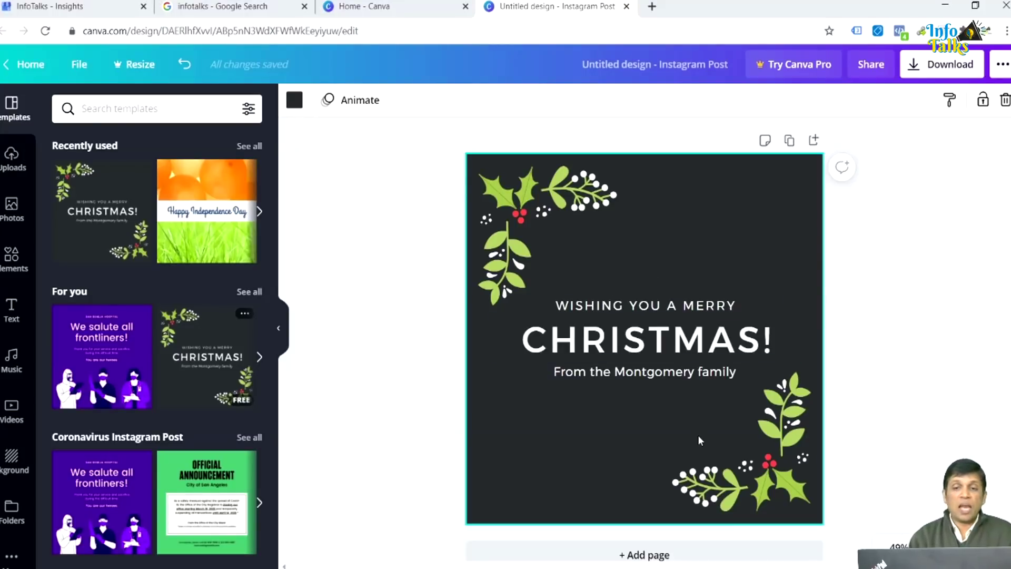
Step: Replace the family signature line under CHRISTMAS! with "From InfoTalks"
double_click(688, 372)
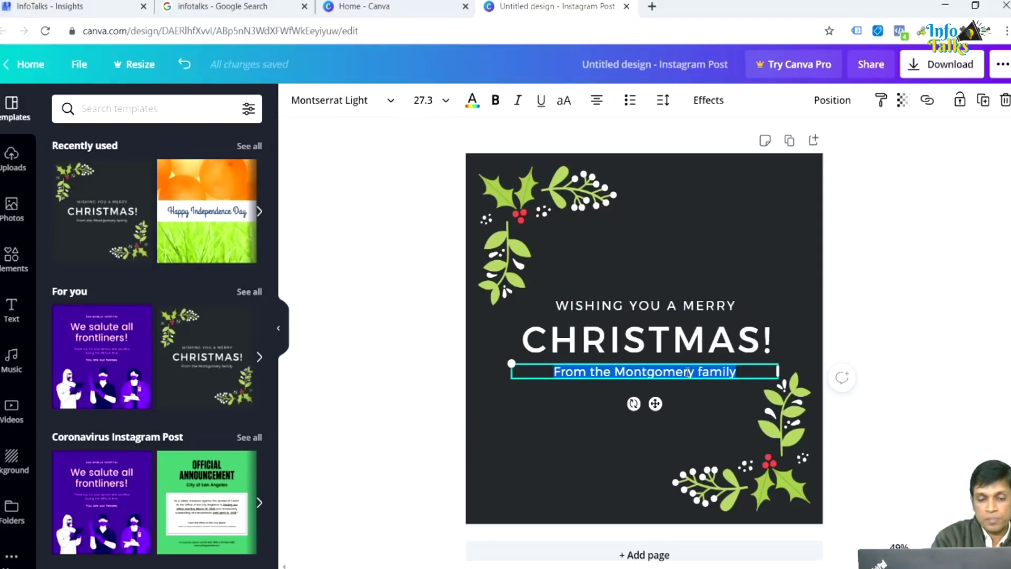
text(Fro)
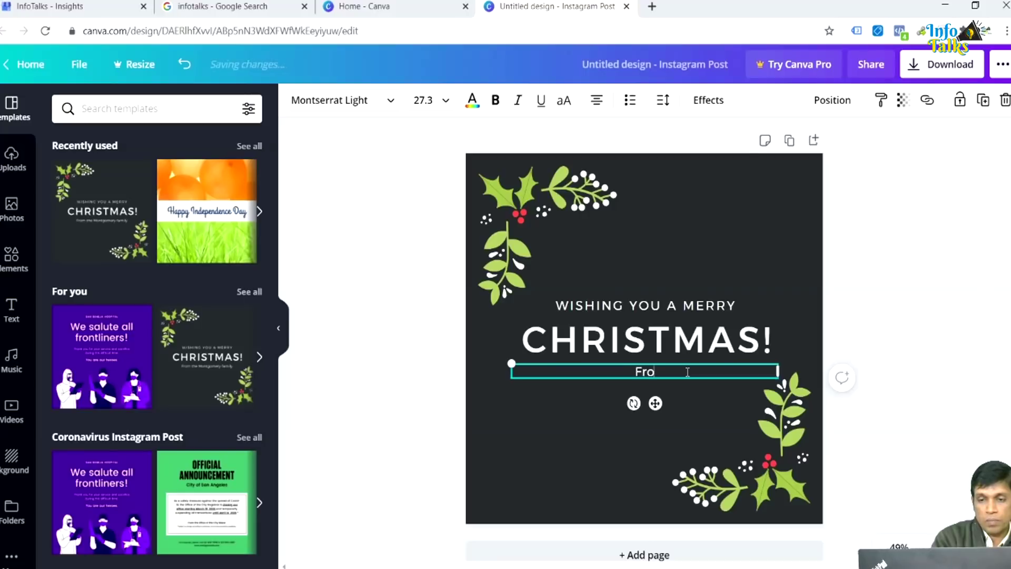
text(m InfoTalks)
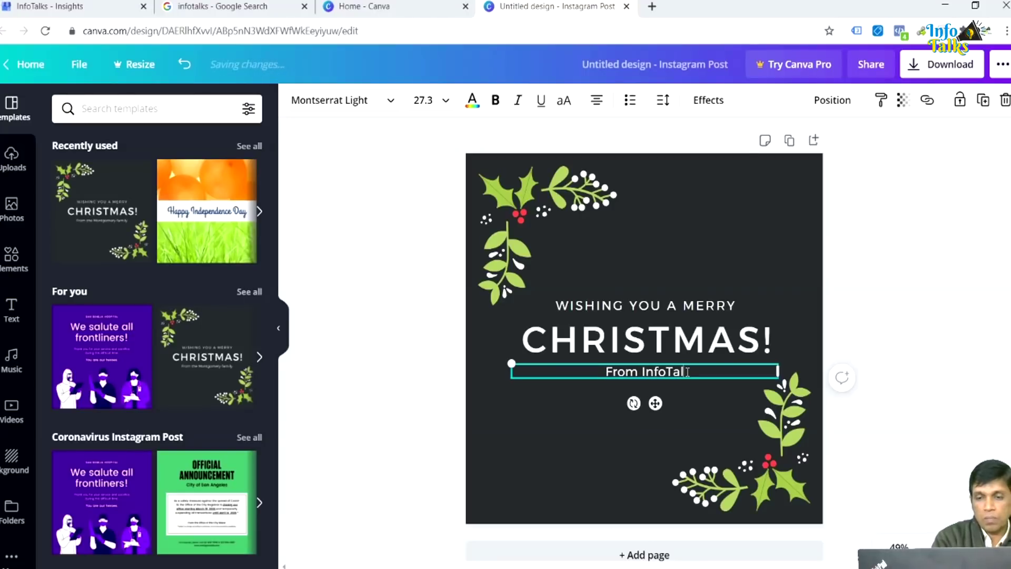
click(617, 431)
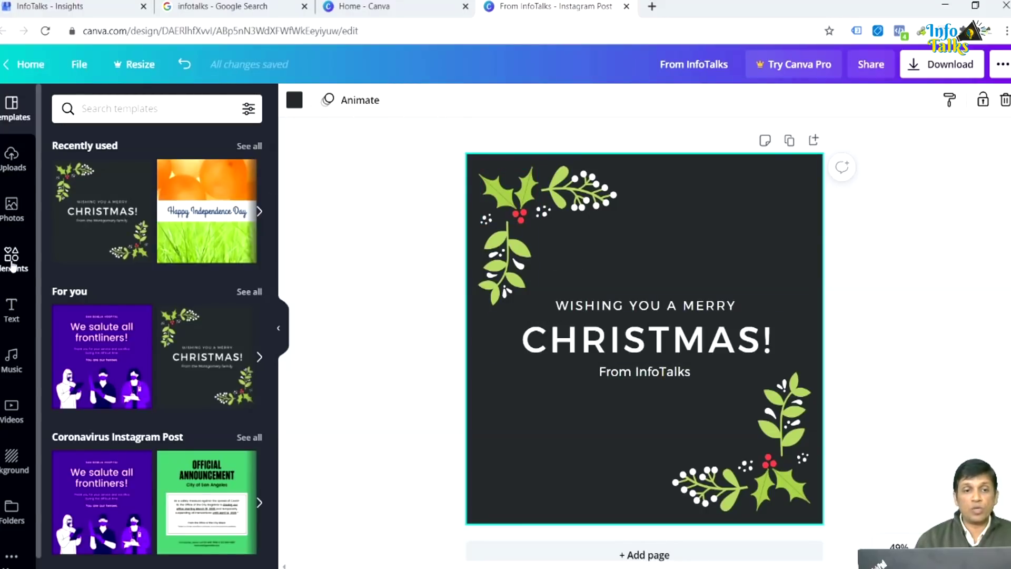
Step: Add the featured orange Christmas cat graphic and place it in the upper-right corner of the design, then browse further elements
click(11, 258)
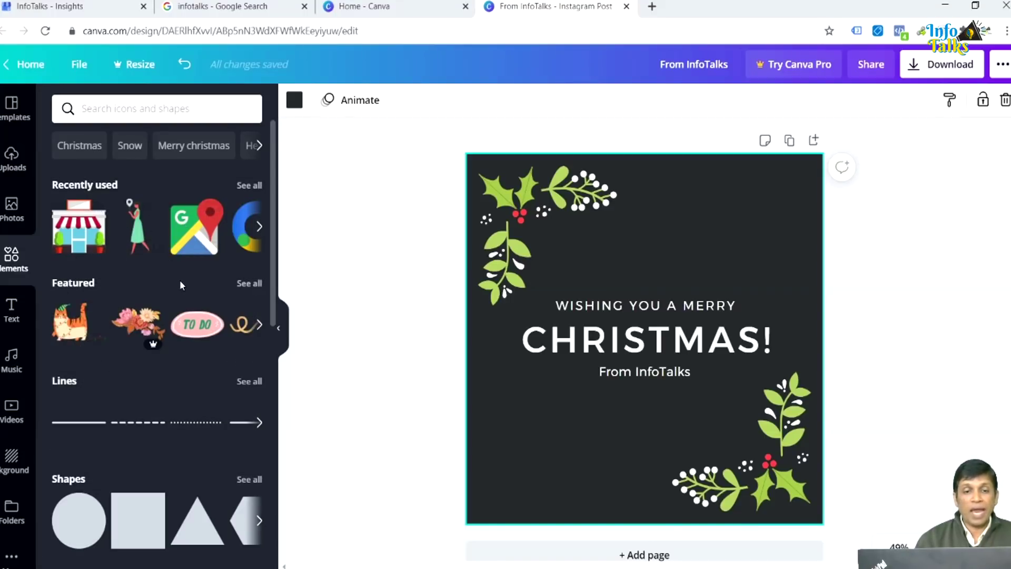
scroll(181, 285, down, 2)
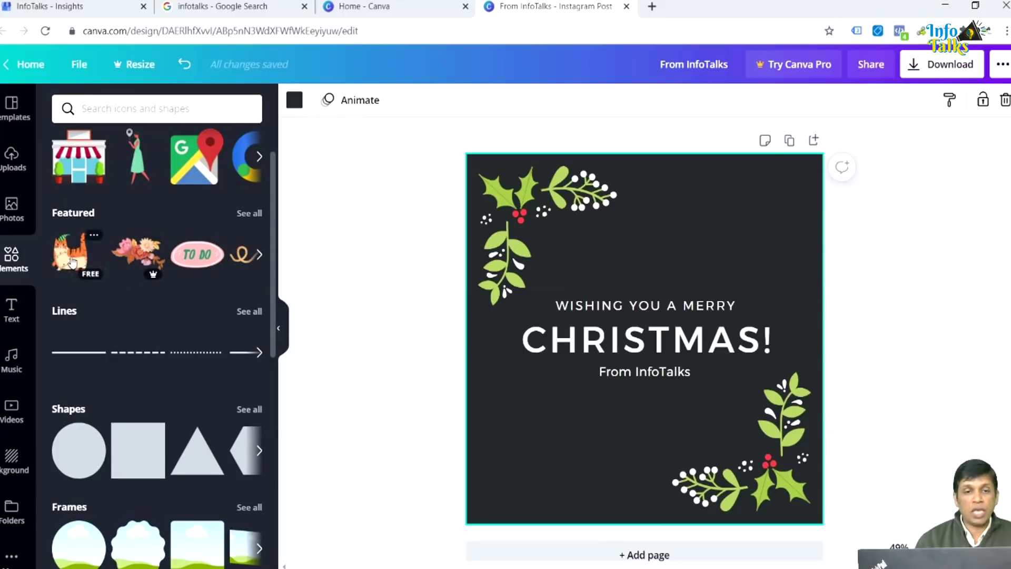
click(72, 262)
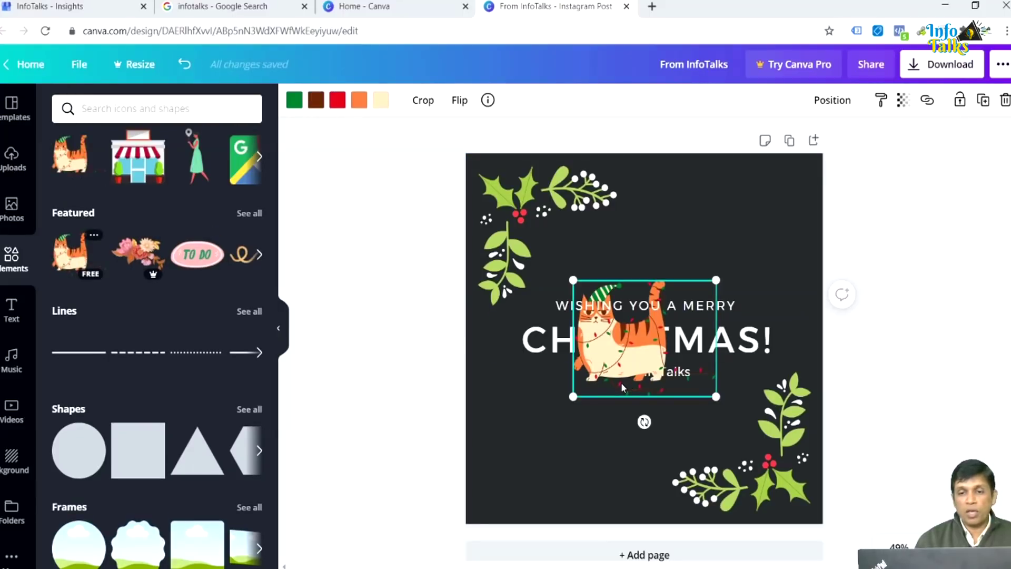
drag(603, 391, 700, 275)
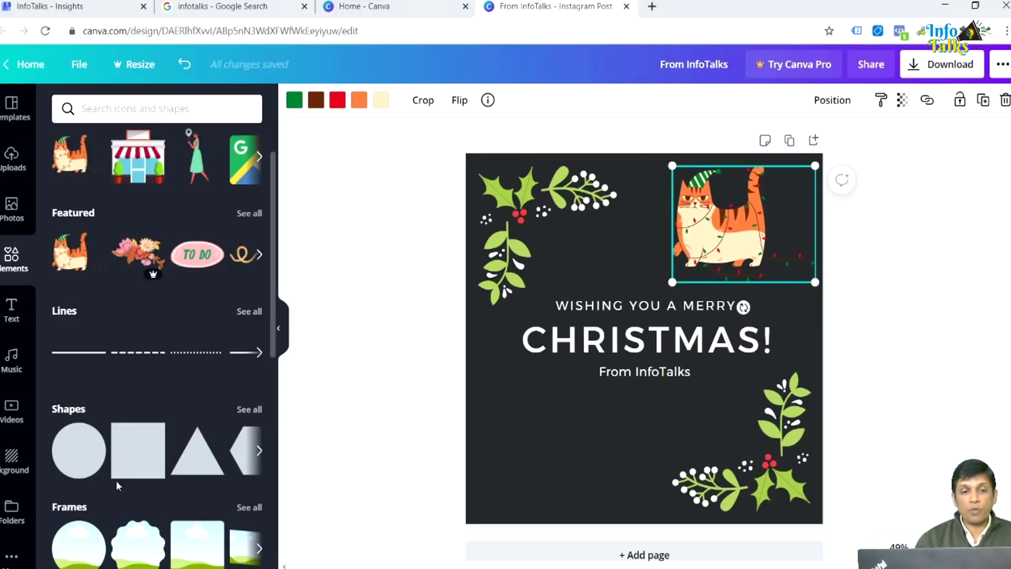
scroll(125, 464, down, 3)
scroll(124, 461, down, 1)
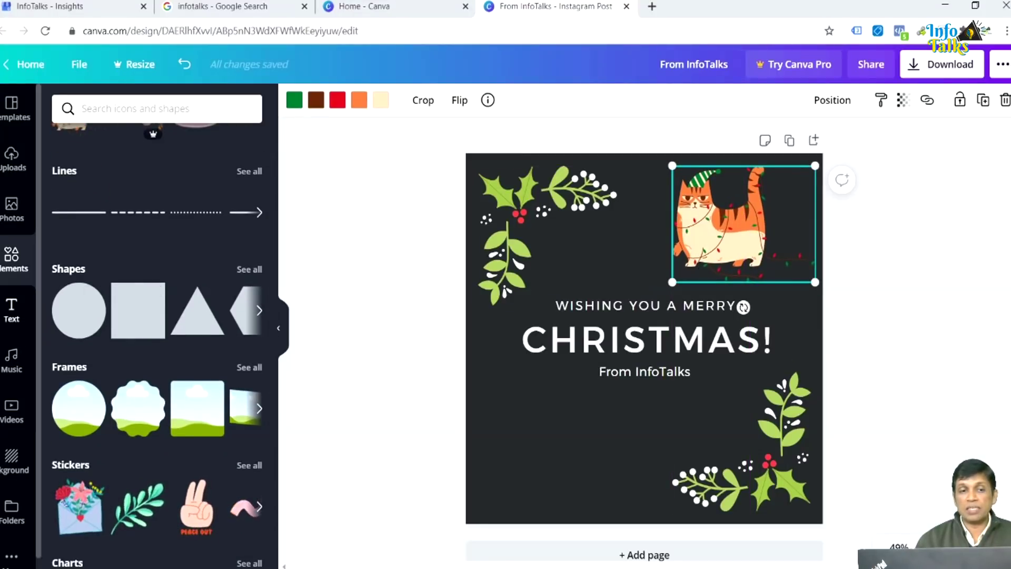
Step: Add a heading text box to the design and place it below the "From InfoTalks" line
click(12, 310)
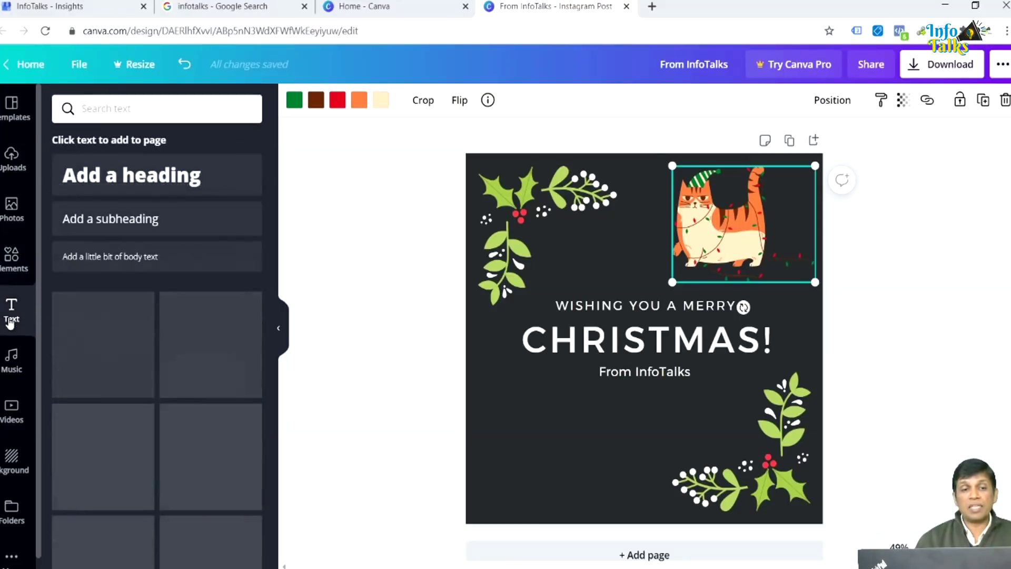
click(124, 176)
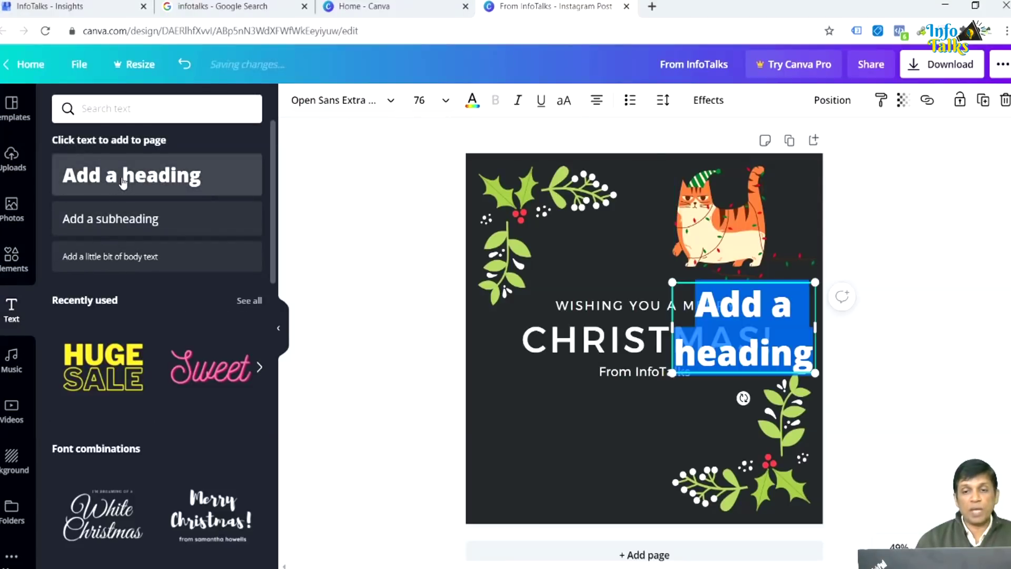
drag(690, 281, 530, 390)
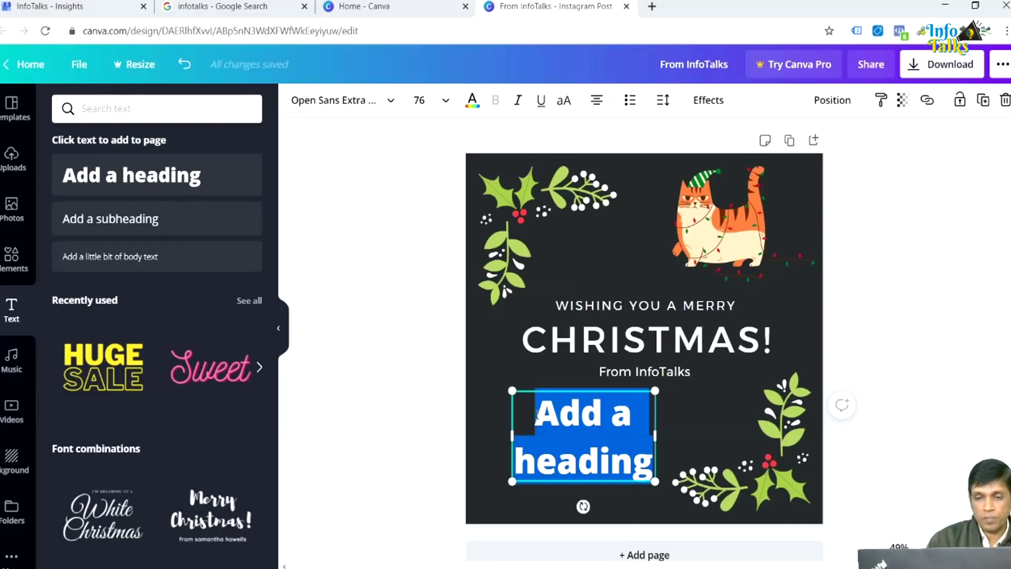
Step: Recolor the whole "Add a heading" text with the dark brown document color
click(560, 416)
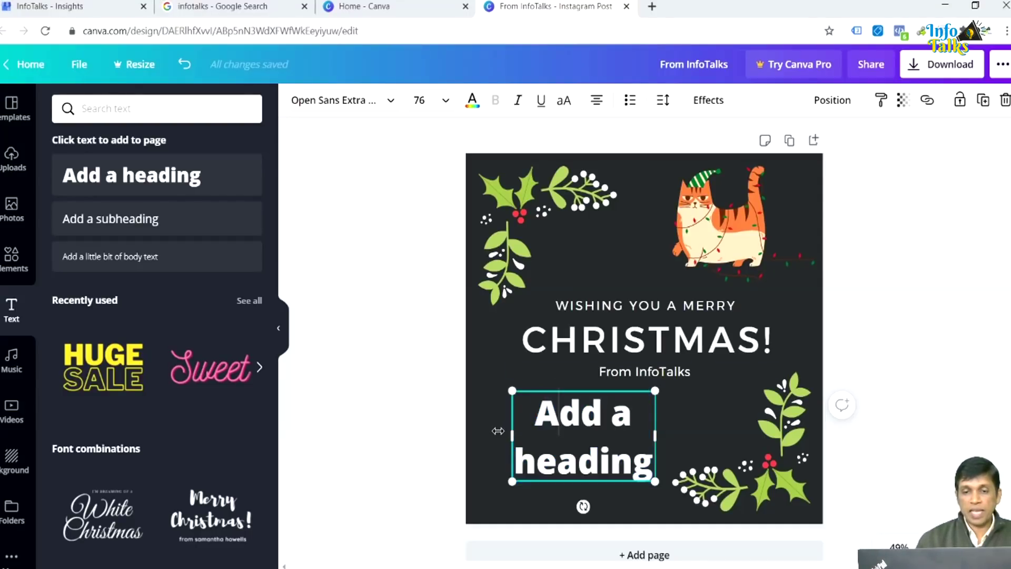
drag(535, 417, 646, 470)
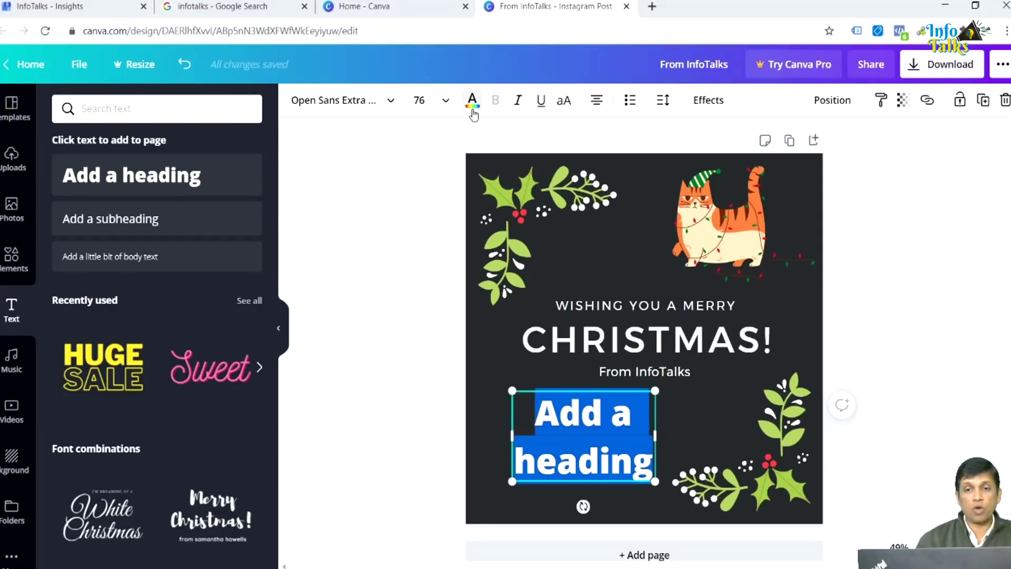
click(472, 100)
click(172, 243)
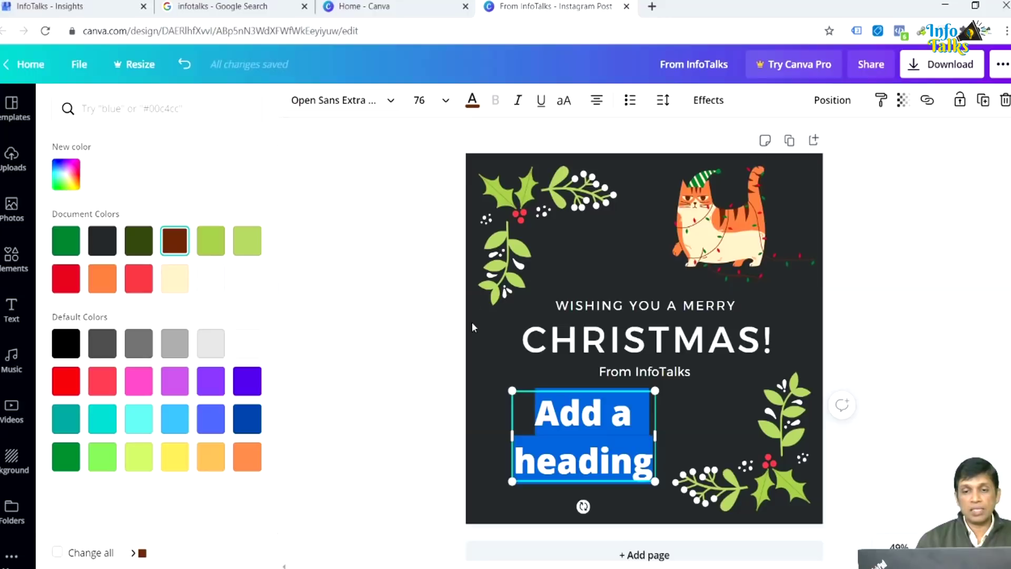
click(478, 435)
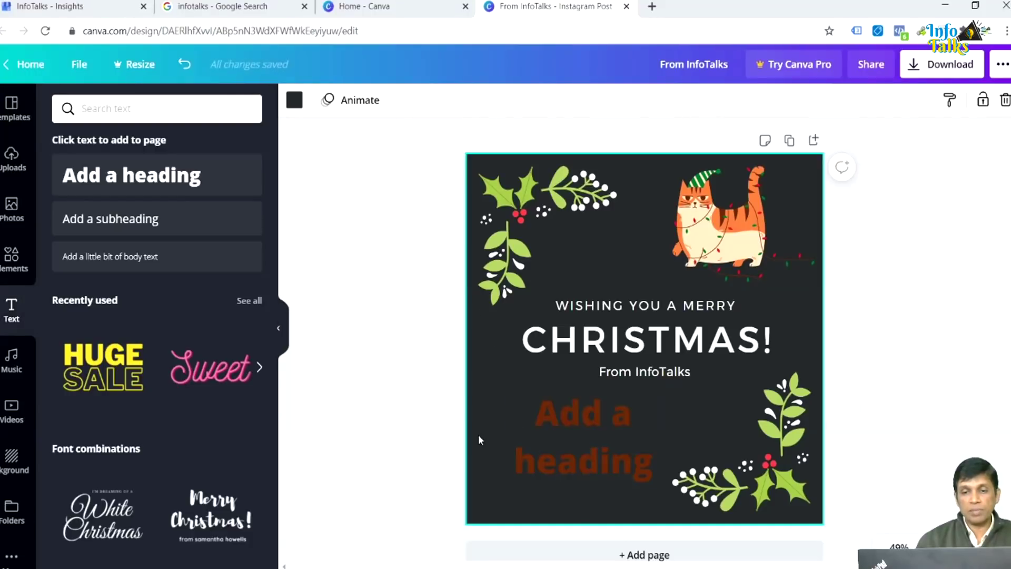
Step: View the fonts available for the heading text and close the list without choosing one
click(561, 441)
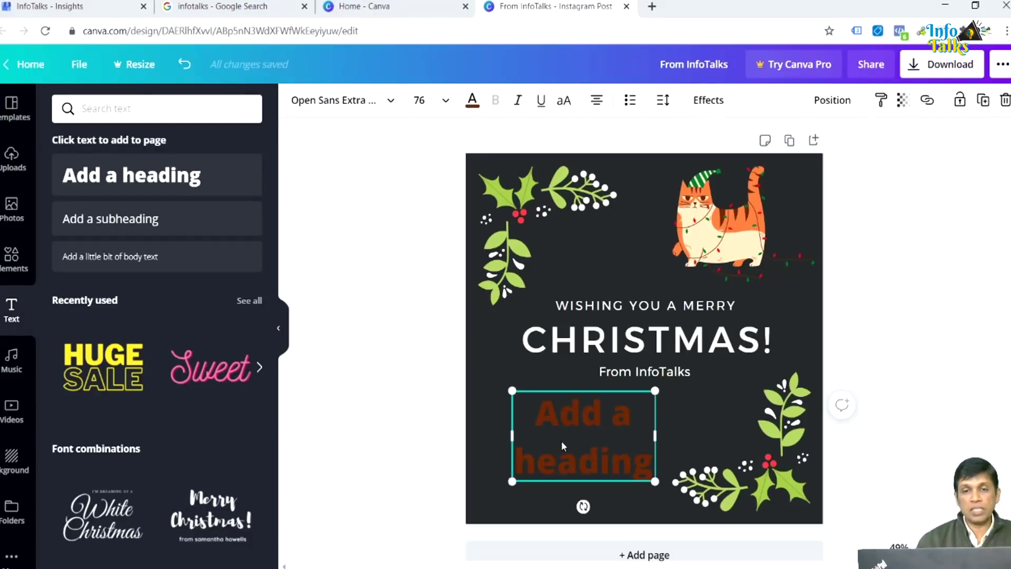
click(420, 100)
click(362, 104)
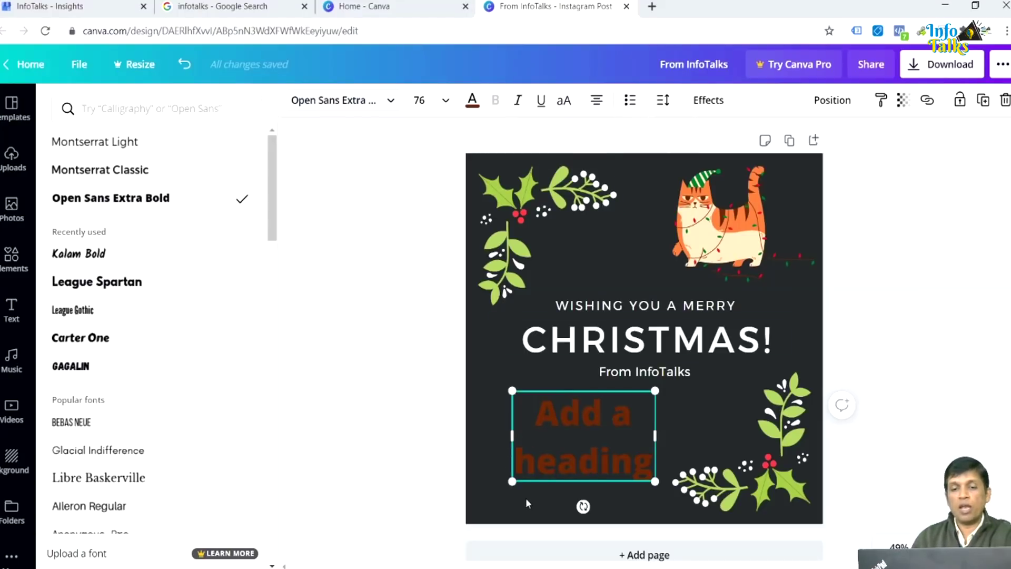
key(Escape)
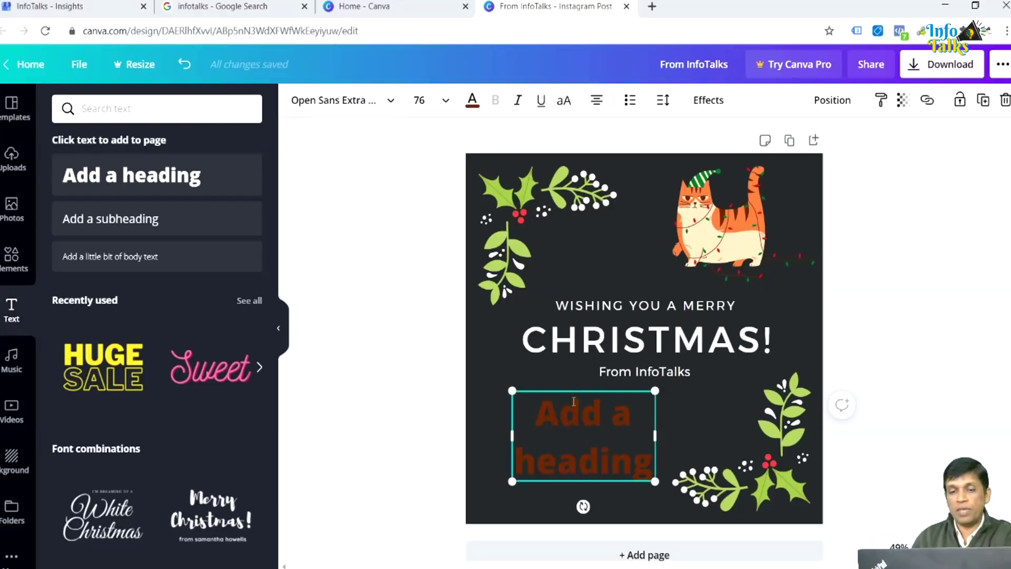
Step: Delete the brown heading text box from the design
click(681, 413)
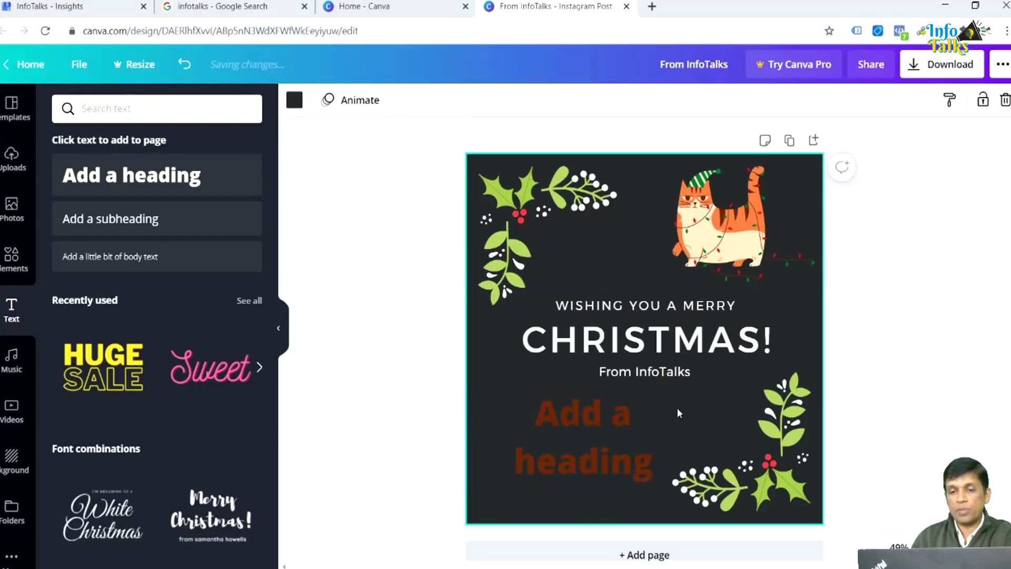
click(636, 414)
key(Delete)
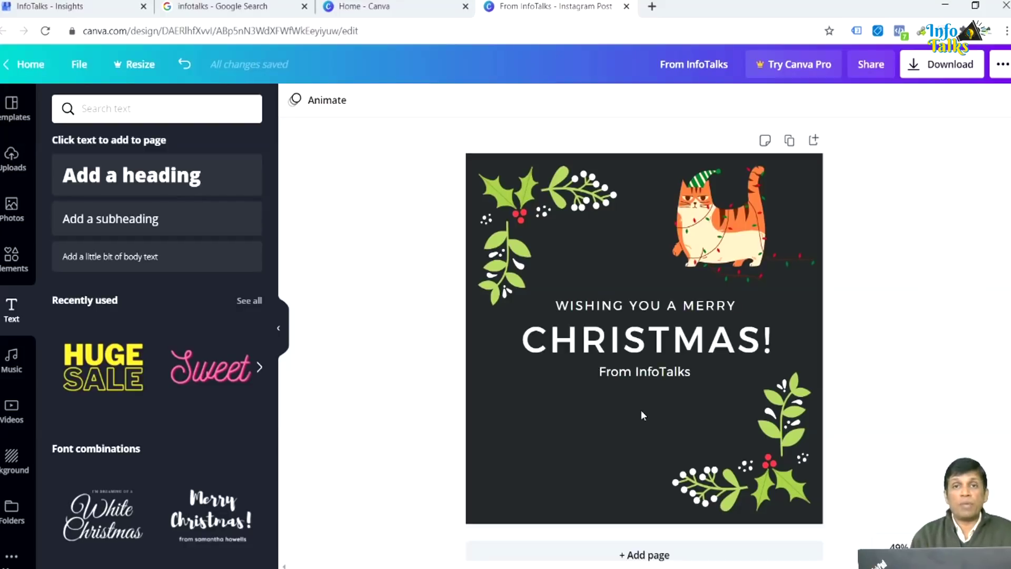
Step: Add the InfoTalks "Learn Share Grow" logo from the uploaded images to the Christmas design
click(19, 161)
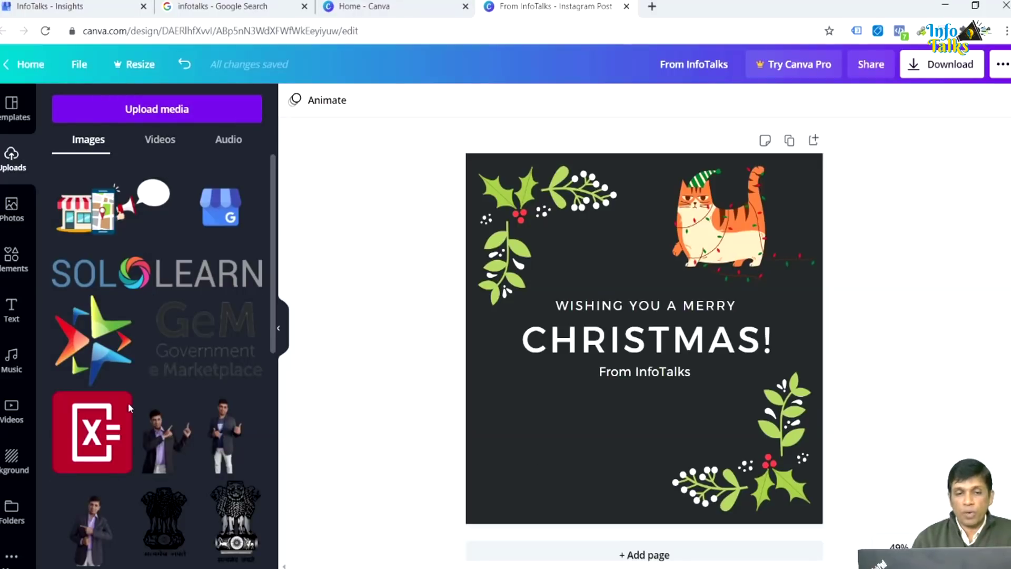
scroll(153, 379, down, 10)
scroll(166, 367, down, 10)
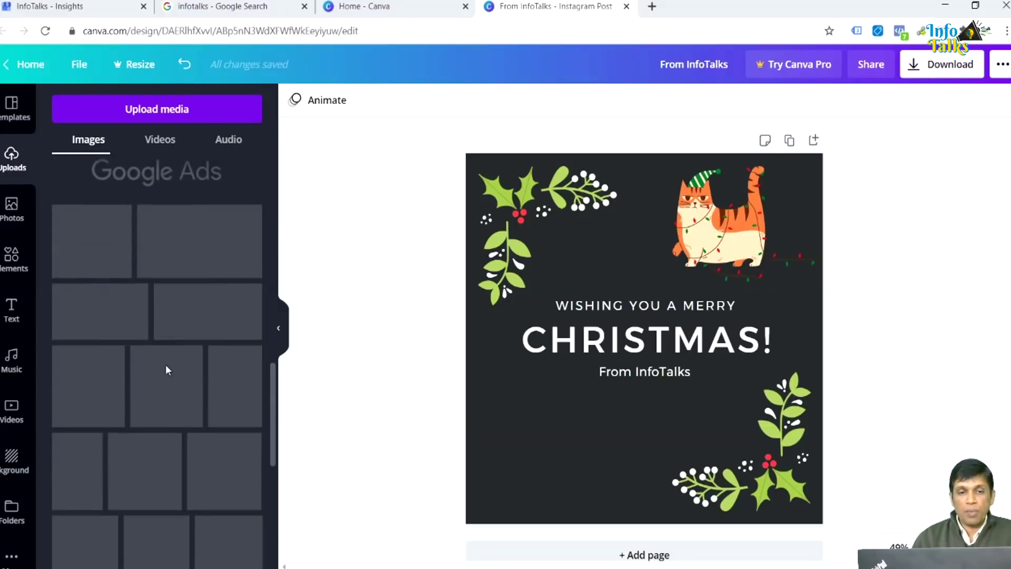
scroll(168, 371, down, 15)
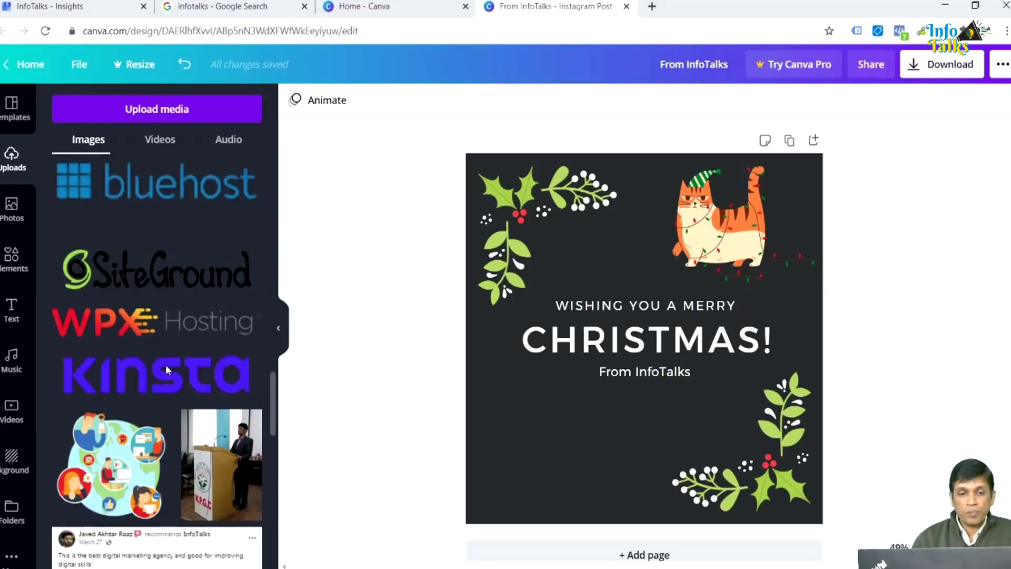
click(212, 254)
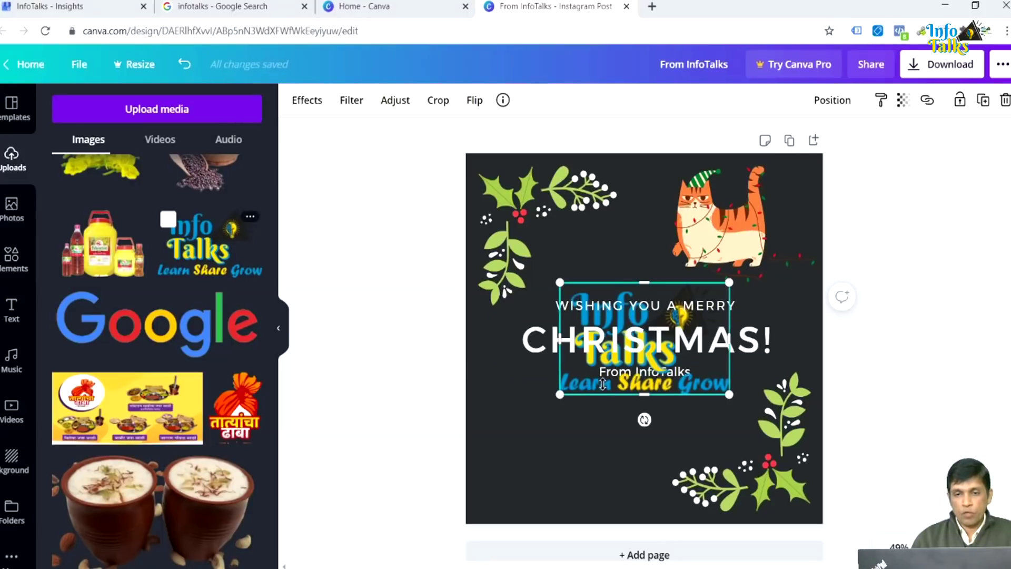
click(564, 441)
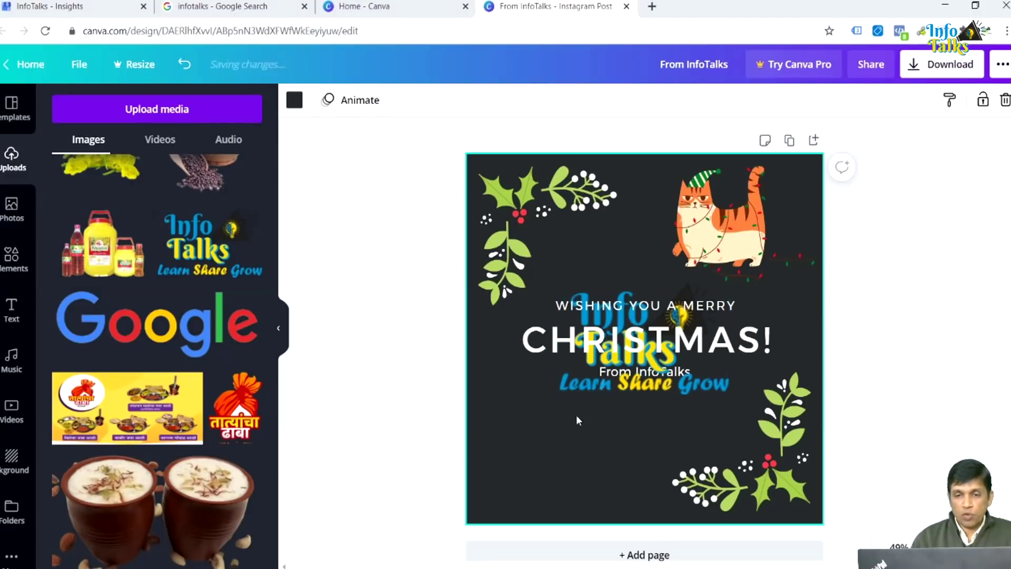
Step: Shrink the InfoTalks logo and place it in the lower-left corner of the Christmas design
click(587, 390)
drag(586, 389, 512, 508)
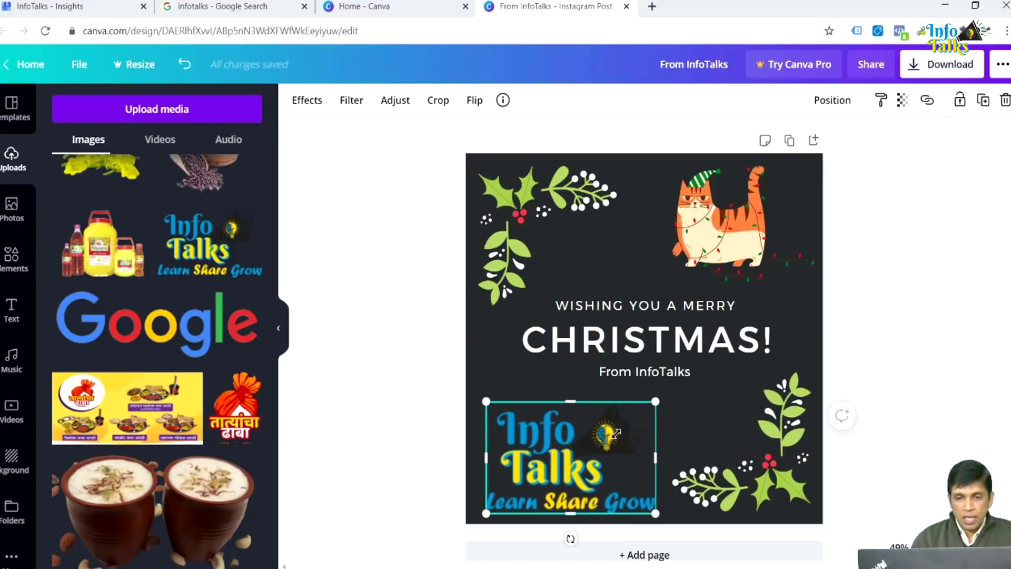
drag(656, 402, 550, 452)
mouse_move(524, 496)
mouse_down()
mouse_move(508, 498)
mouse_move(517, 495)
mouse_up()
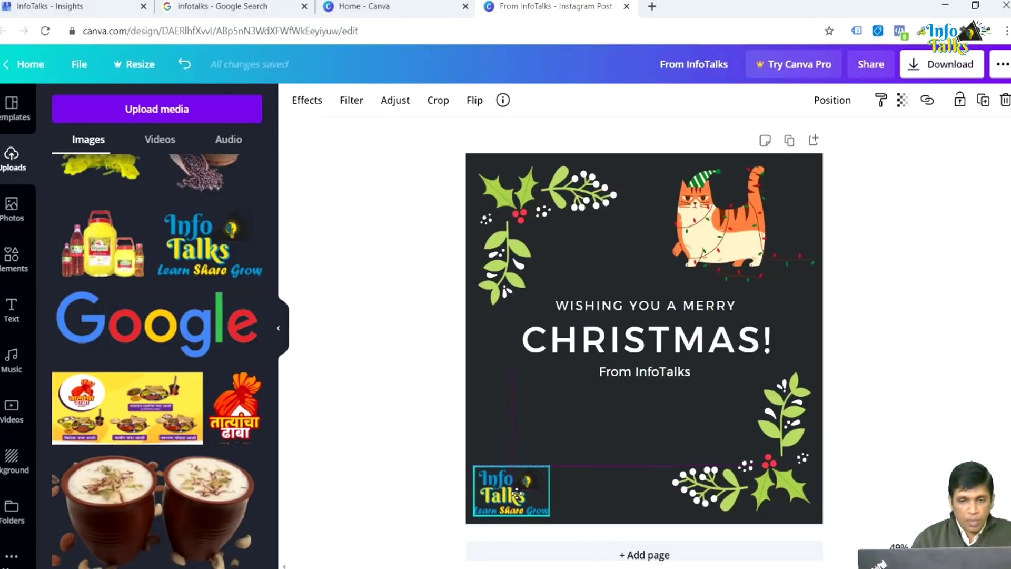
click(547, 397)
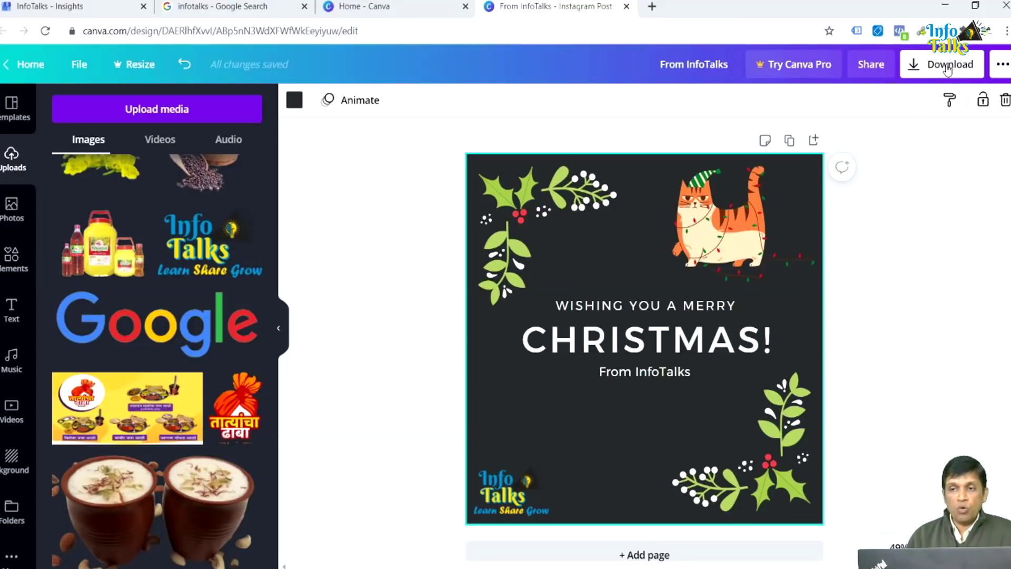
Step: Download the Christmas design as a JPG and dismiss the post-scheduling offer
click(949, 68)
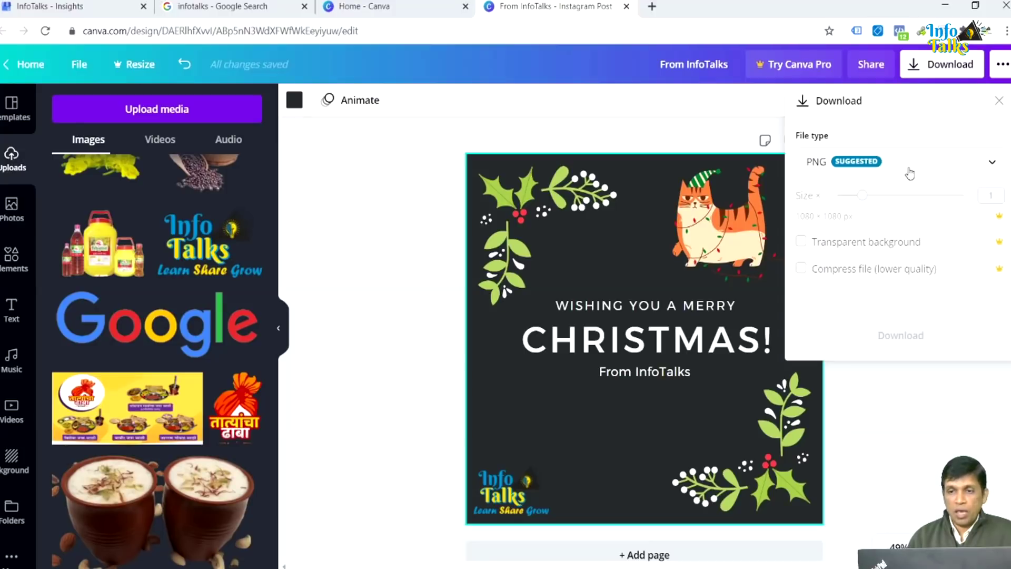
click(920, 160)
click(857, 217)
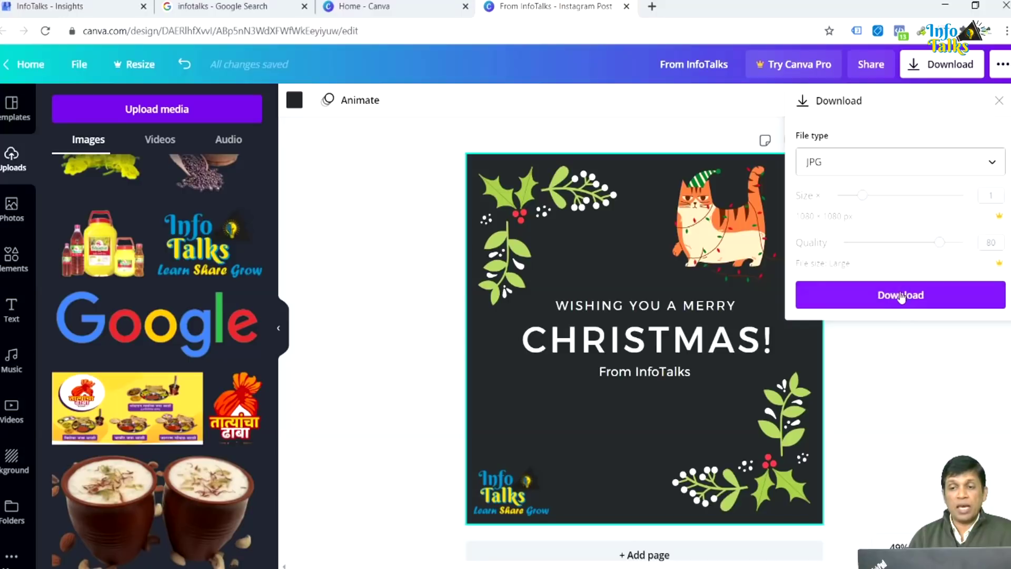
click(906, 296)
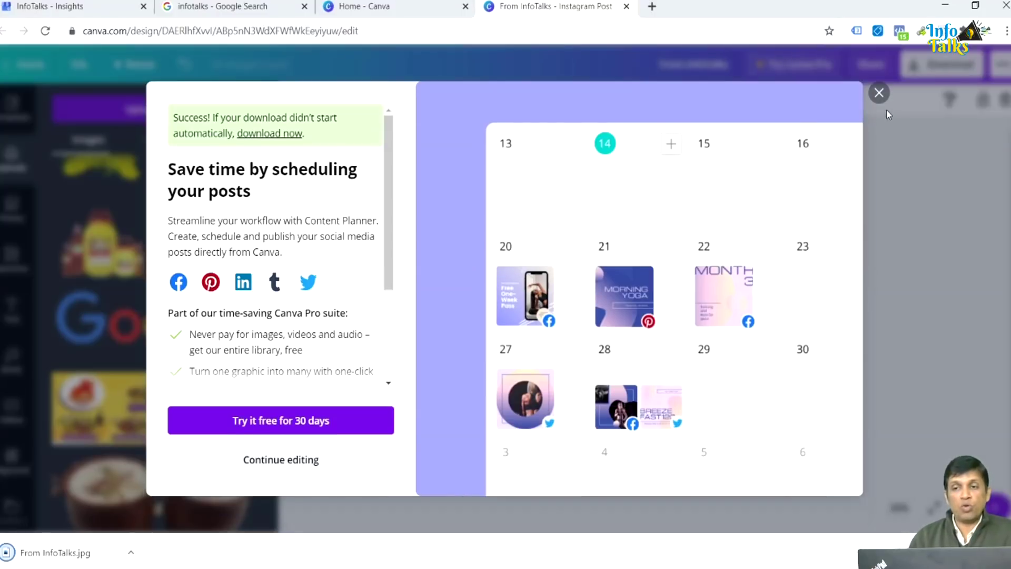
click(880, 97)
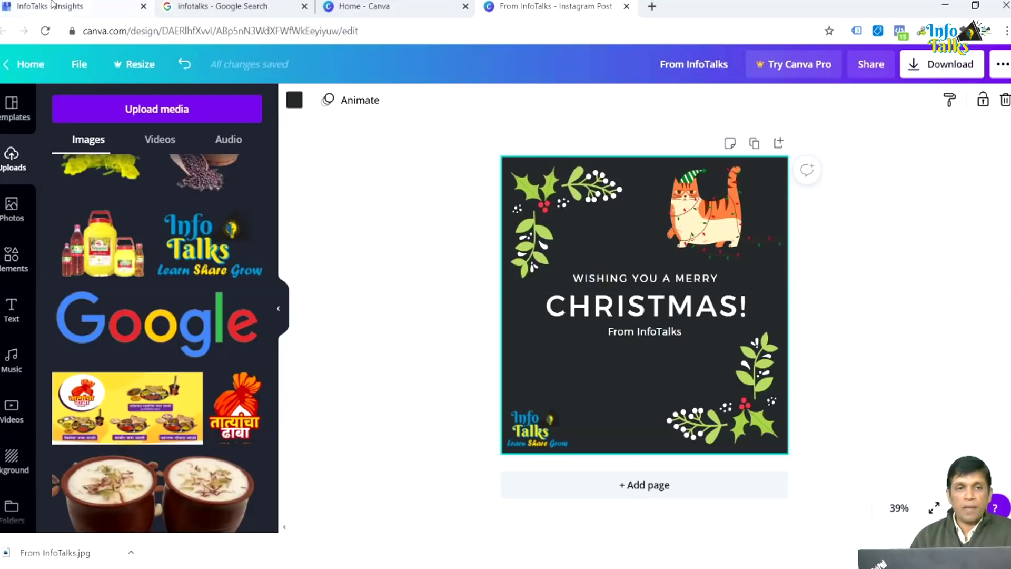
Step: Switch to Google My Business and start a What's New post with the downloaded Christmas image attached
click(50, 6)
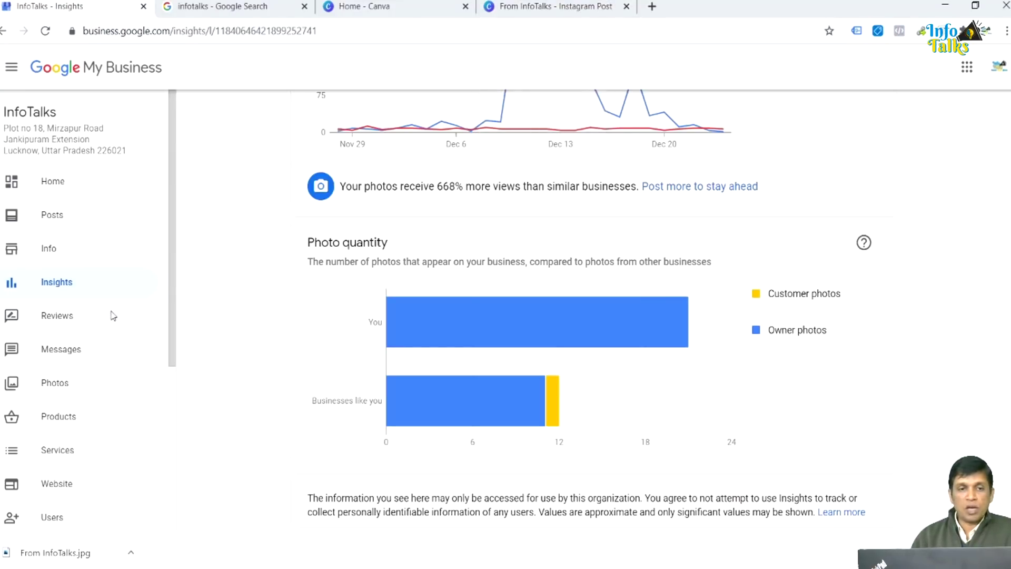
click(59, 215)
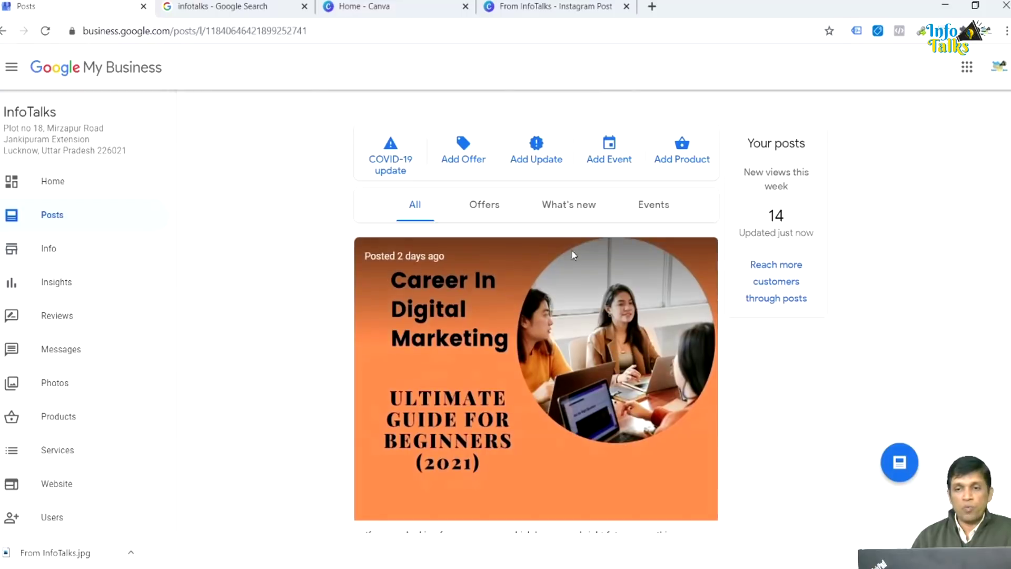
click(902, 464)
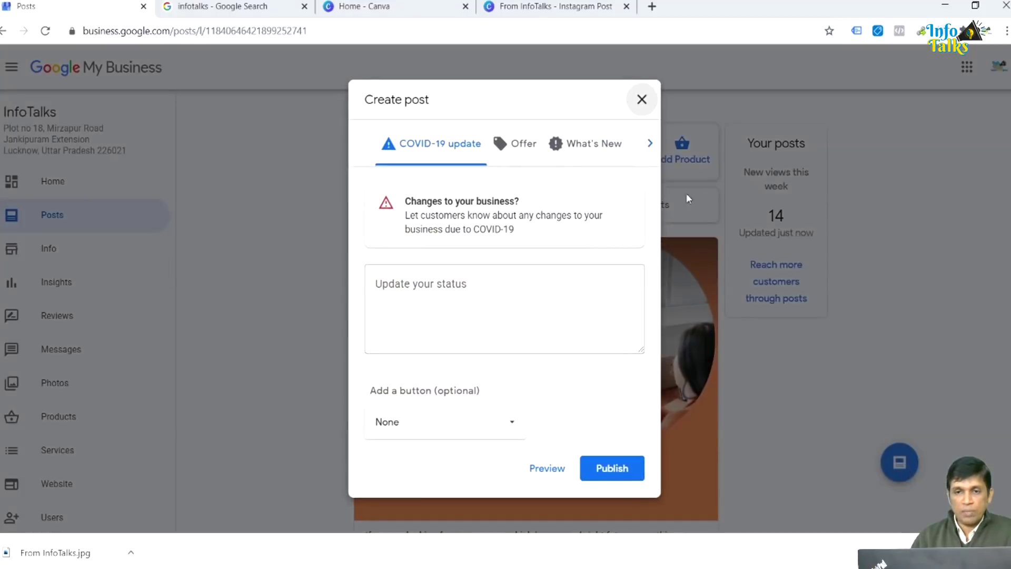
click(596, 142)
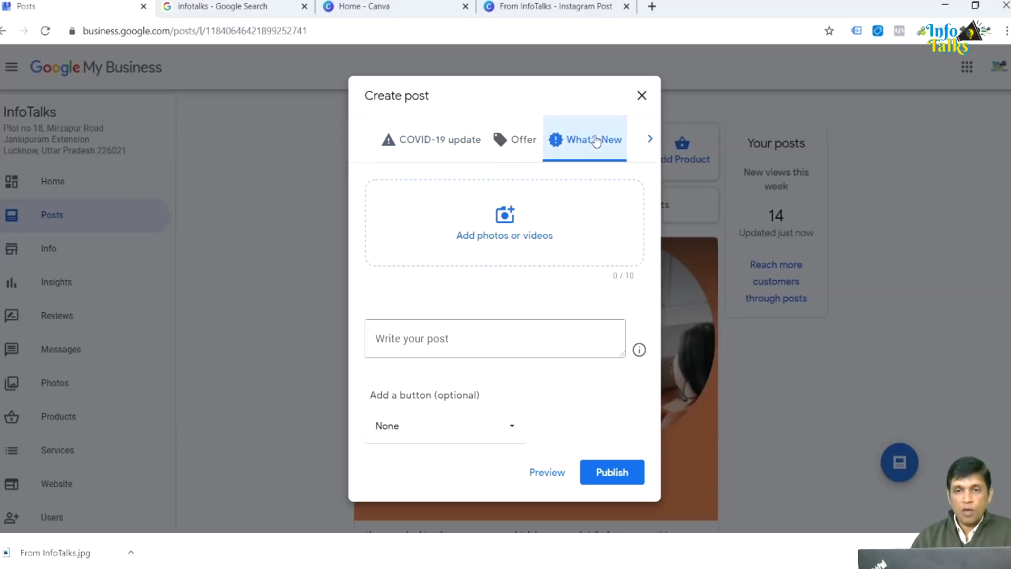
click(507, 217)
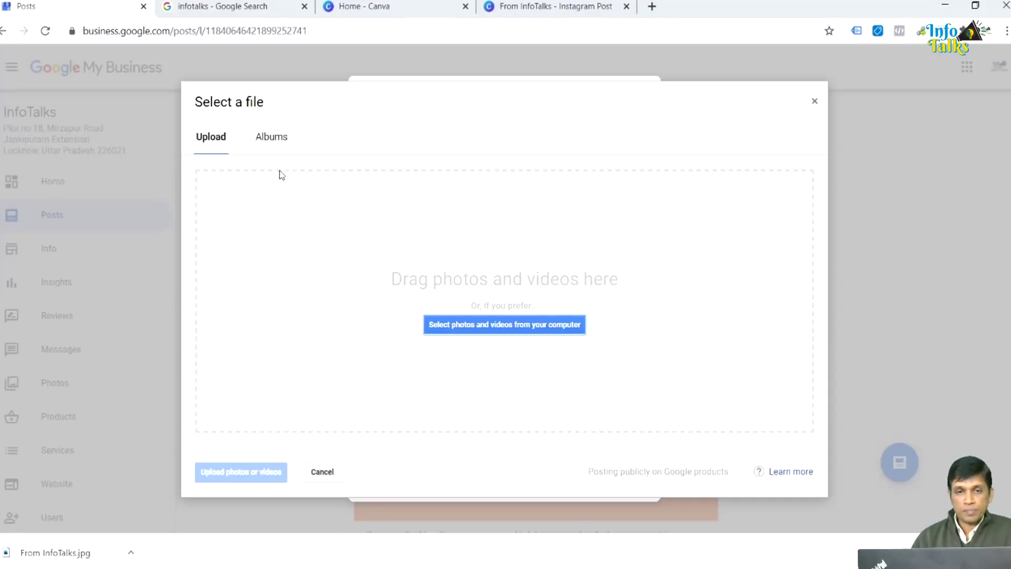
click(481, 331)
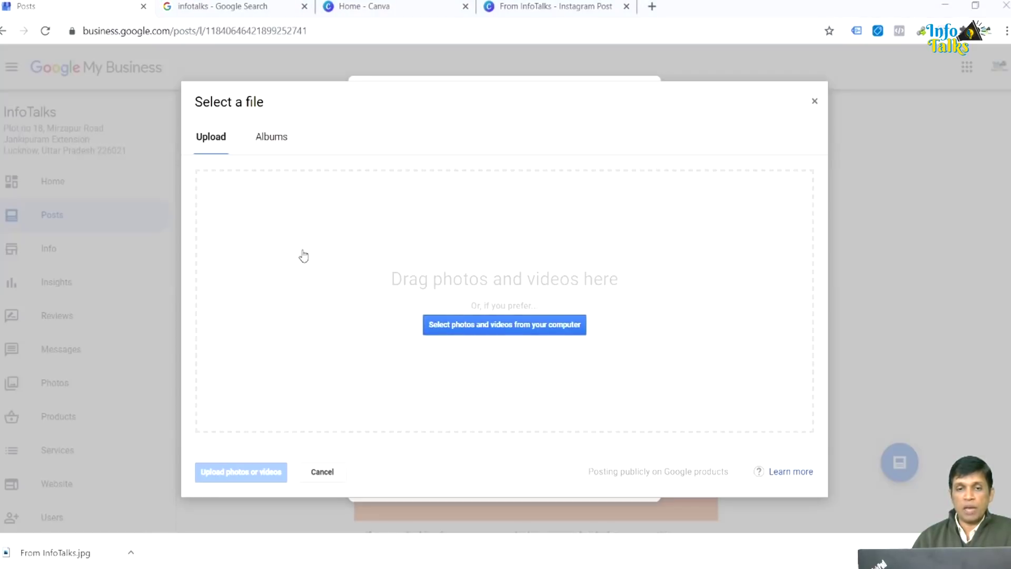
key(Return)
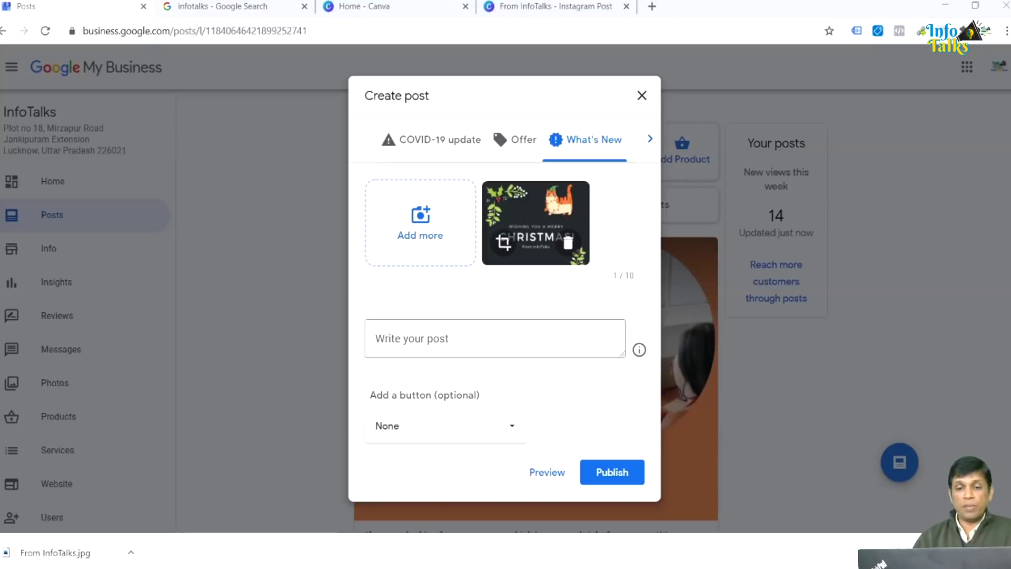
click(528, 528)
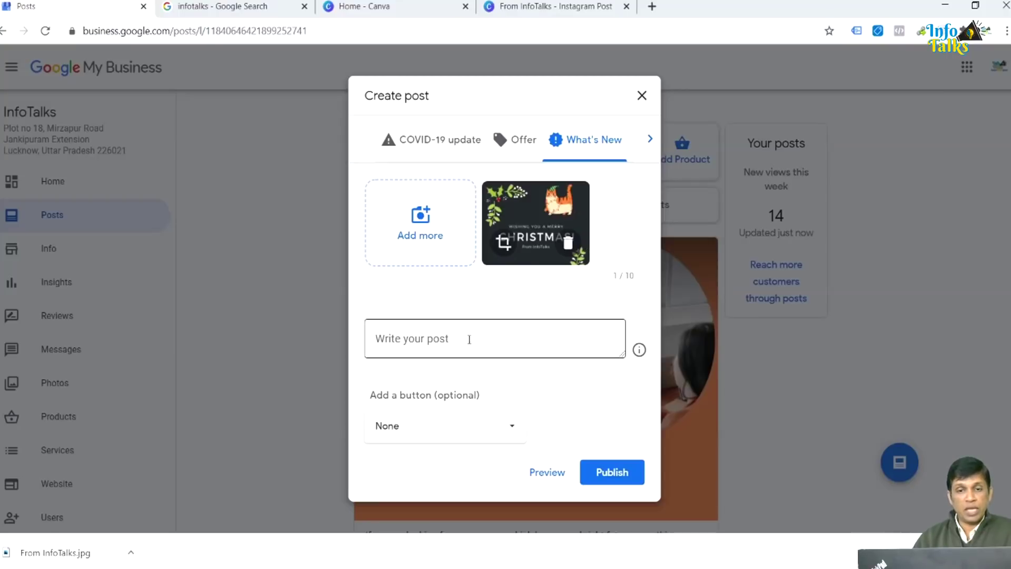
Step: View the optional button choices for the post and leave the setting at None
click(446, 339)
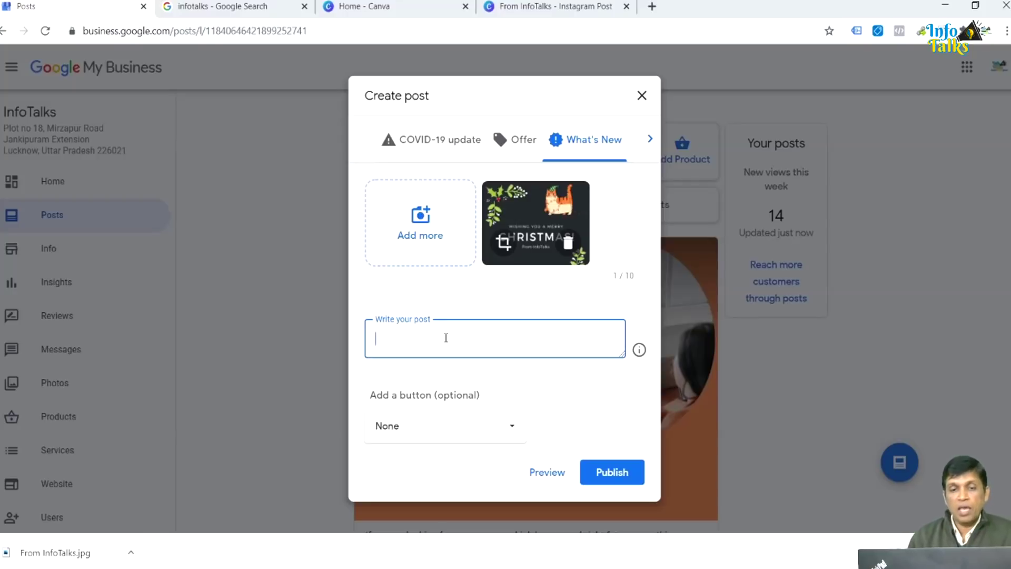
click(430, 443)
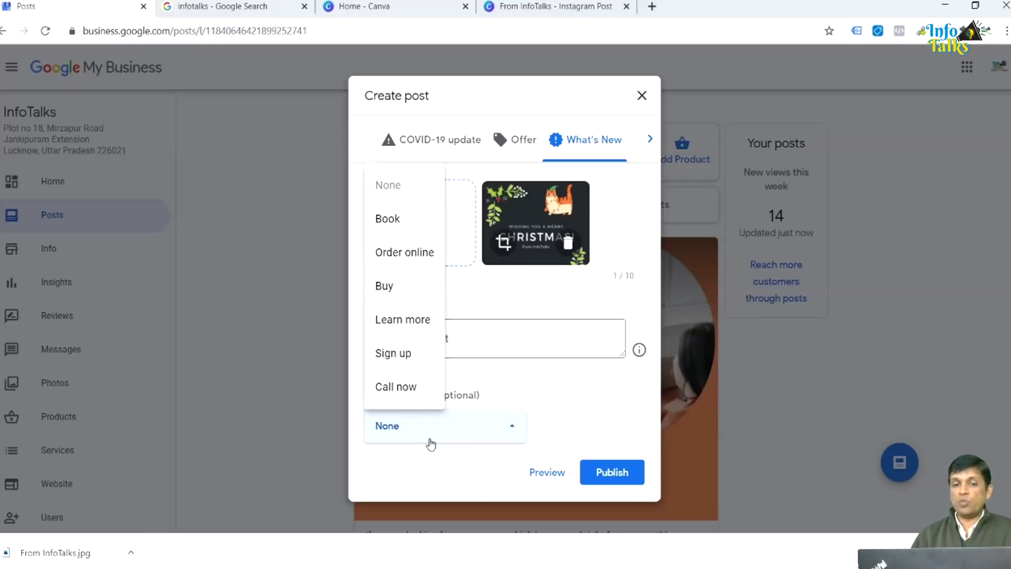
click(430, 442)
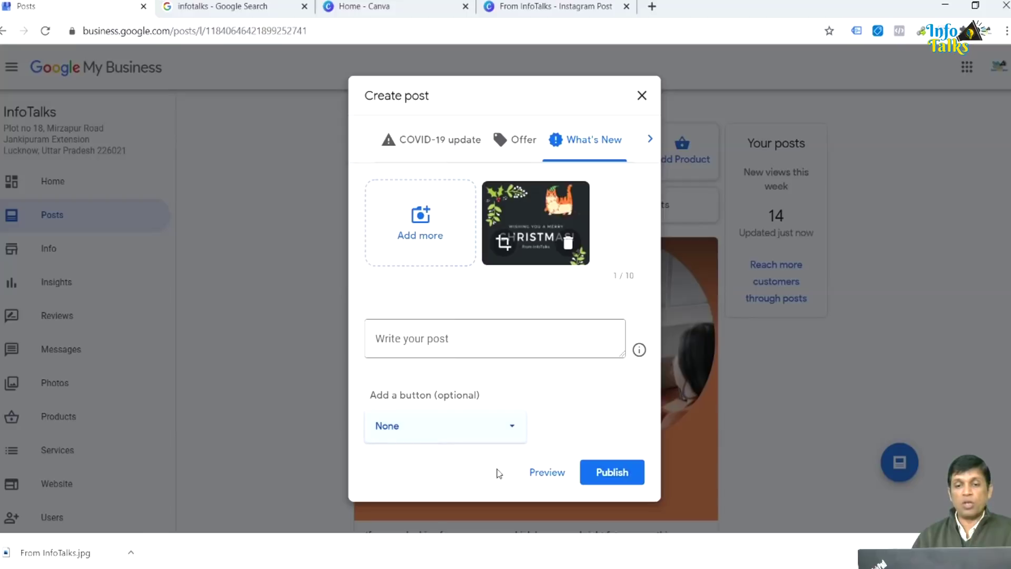
Step: Preview the Christmas post, return to its editor and close it without publishing
click(542, 471)
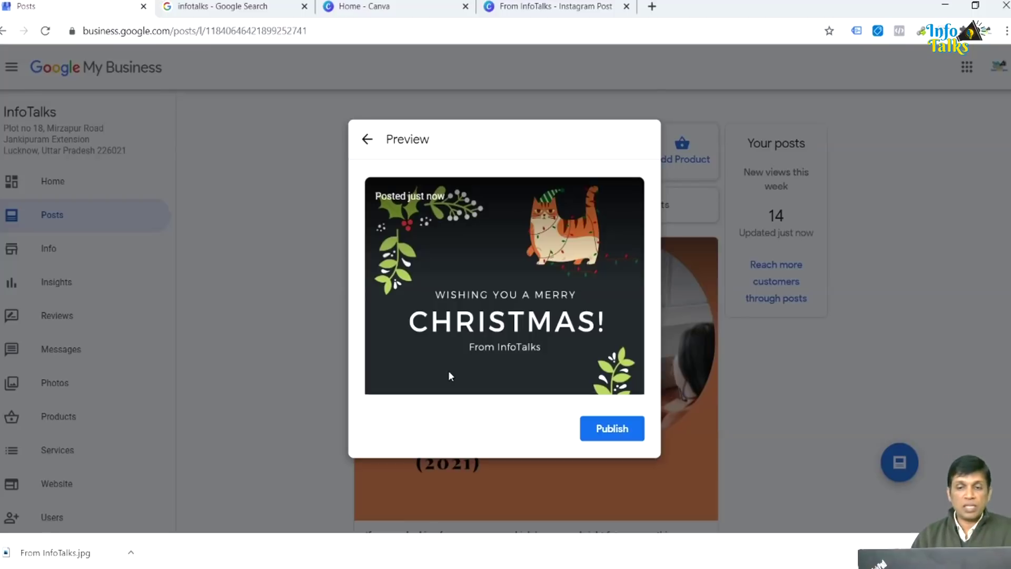
click(367, 141)
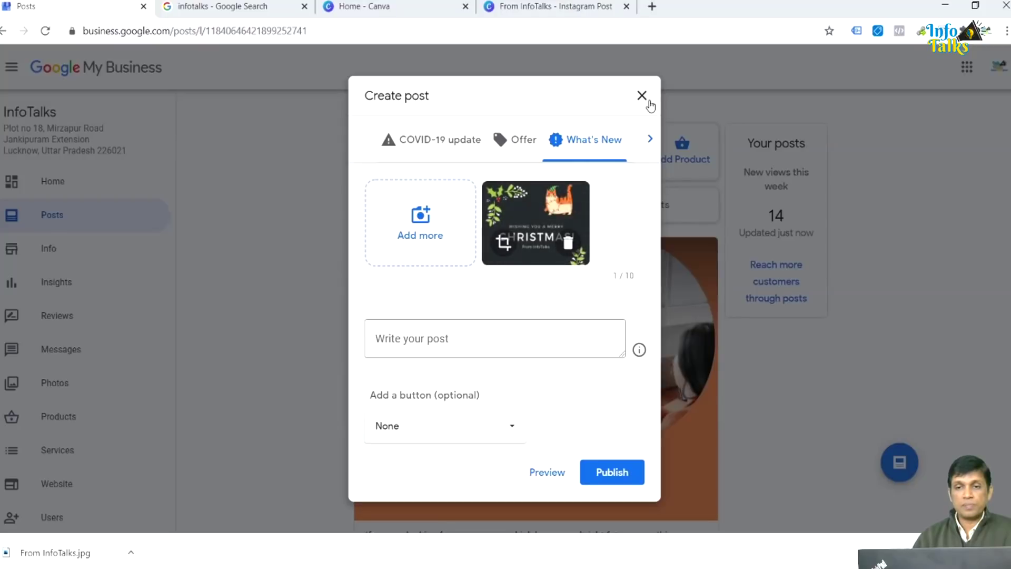
click(650, 103)
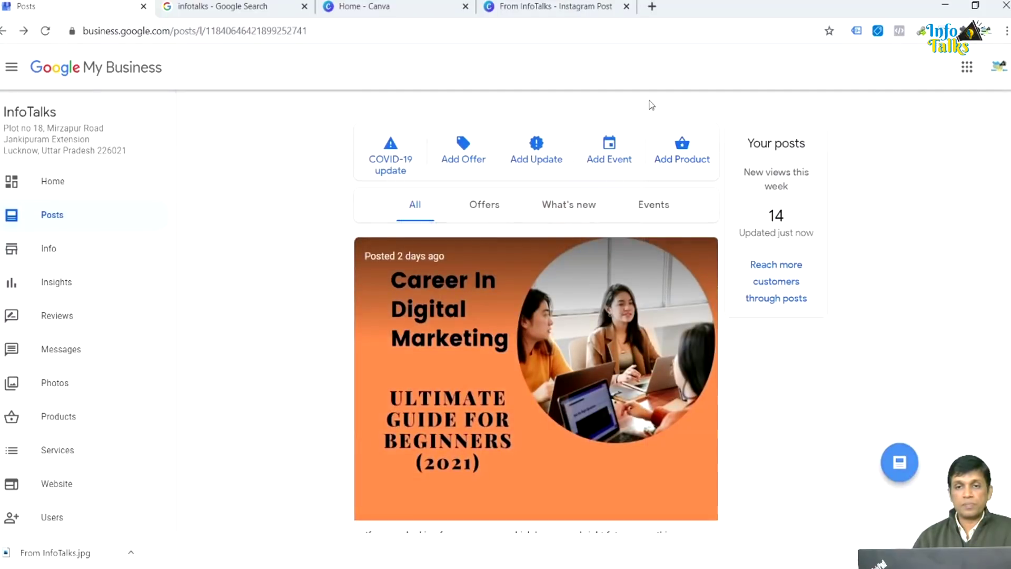
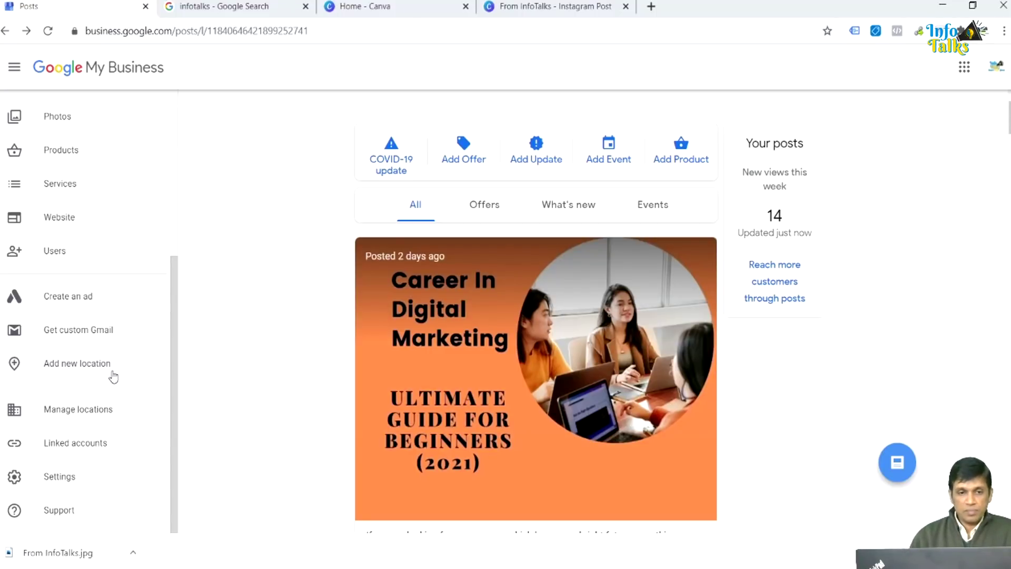
Step: Open the Website section of the InfoTalks business profile
scroll(113, 377, up, 5)
scroll(112, 377, down, 1)
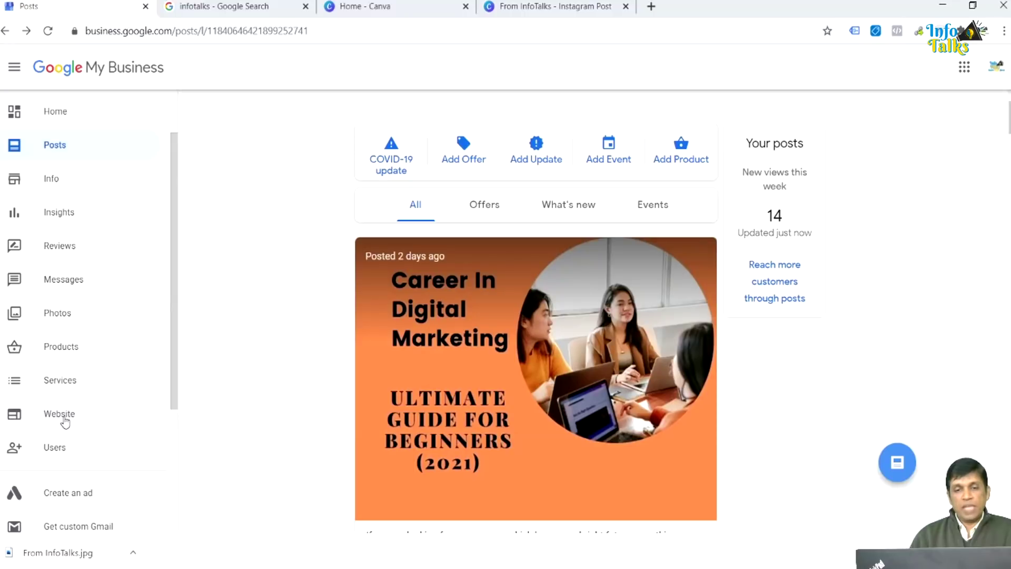
click(65, 416)
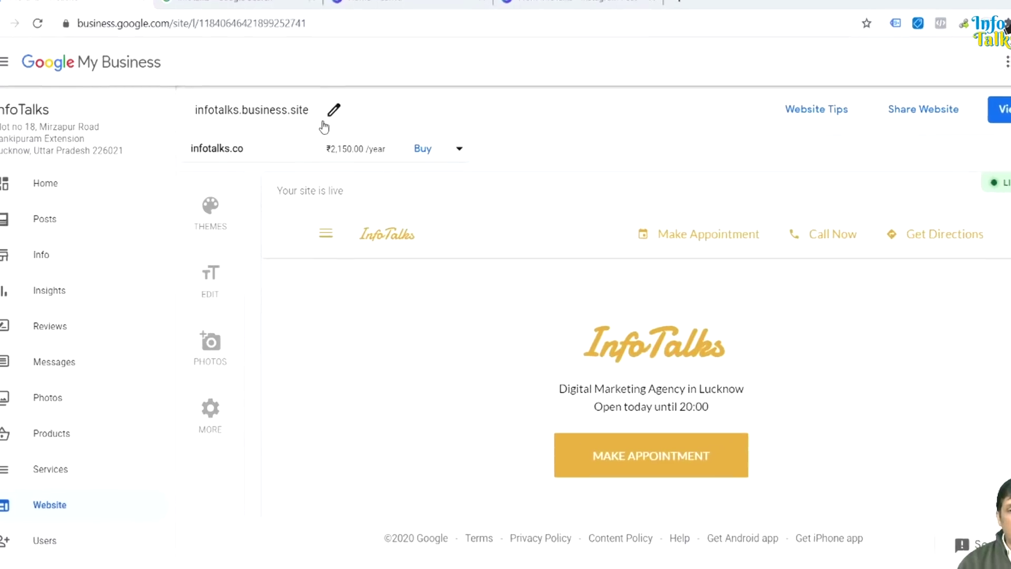
Step: View the site address setting of the business website and cancel without changing it
click(391, 93)
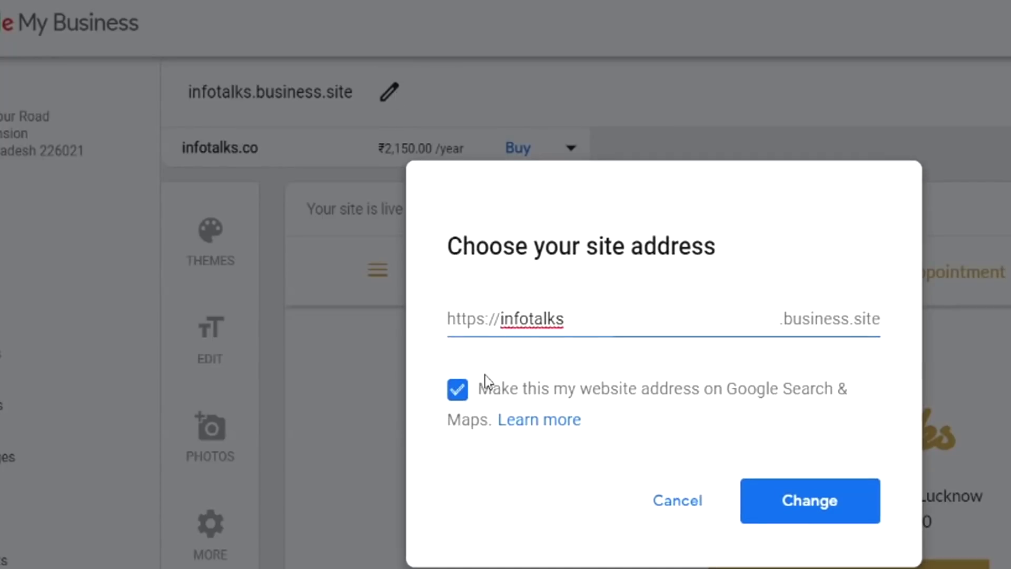
double_click(525, 321)
key(Right)
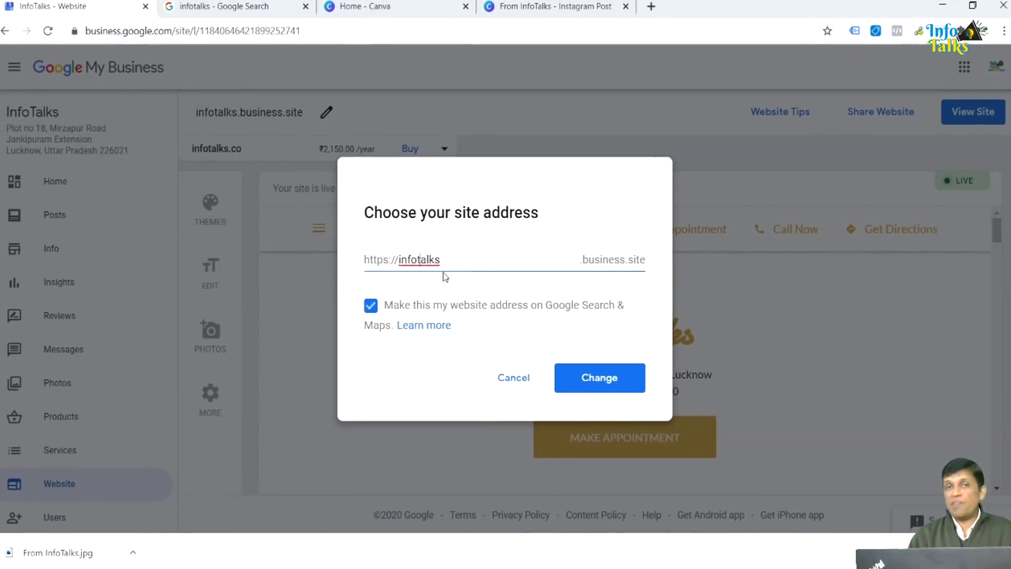
click(520, 377)
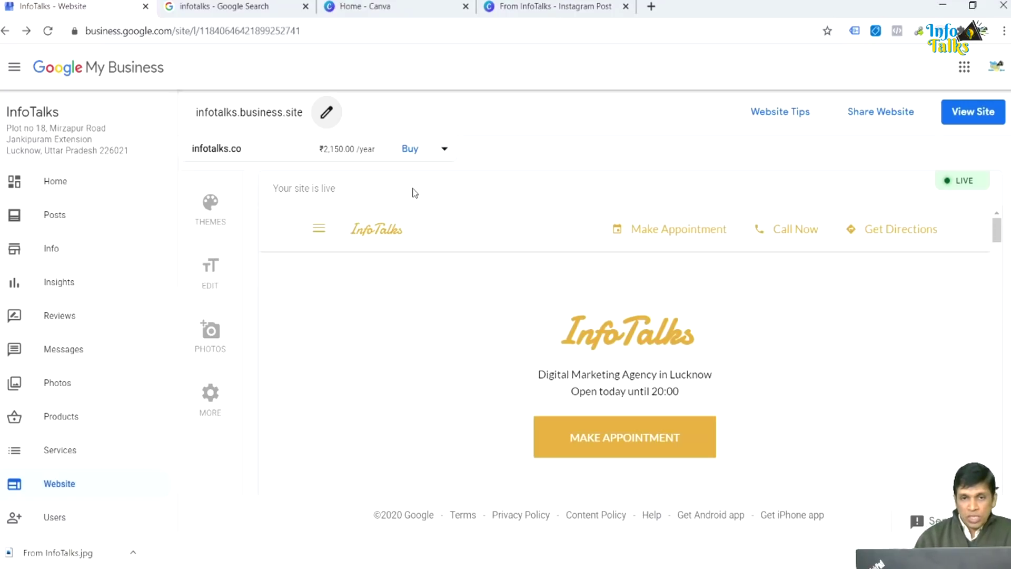
Step: Look through the photos and posts shown in the business website's preview
scroll(488, 314, down, 5)
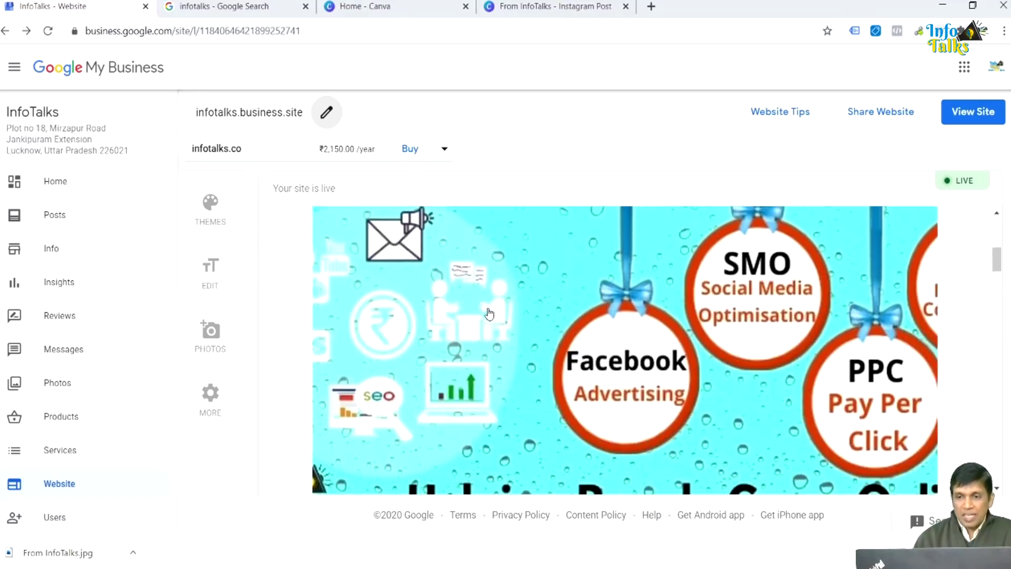
scroll(490, 314, down, 15)
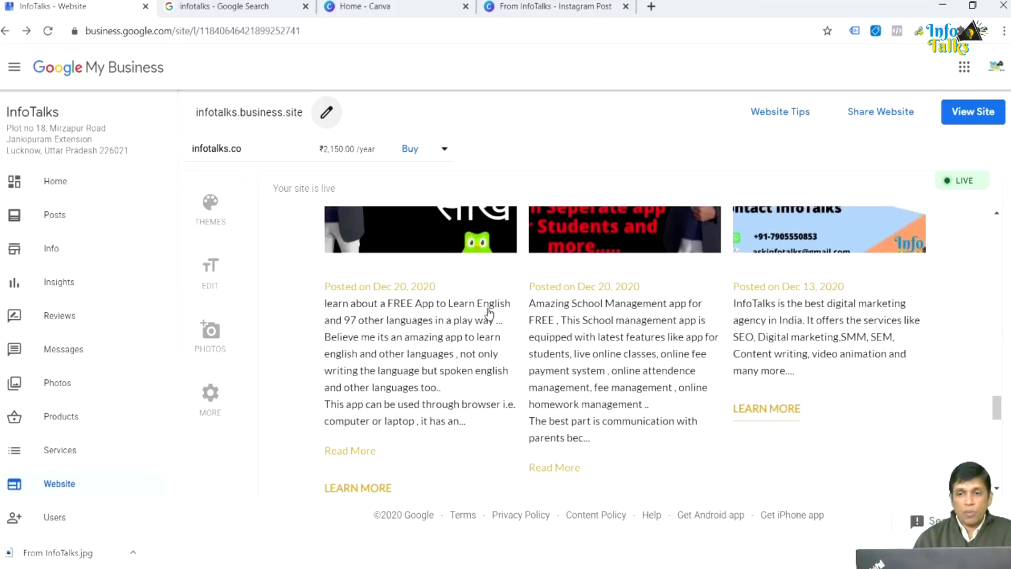
scroll(489, 314, down, 3)
scroll(490, 314, up, 8)
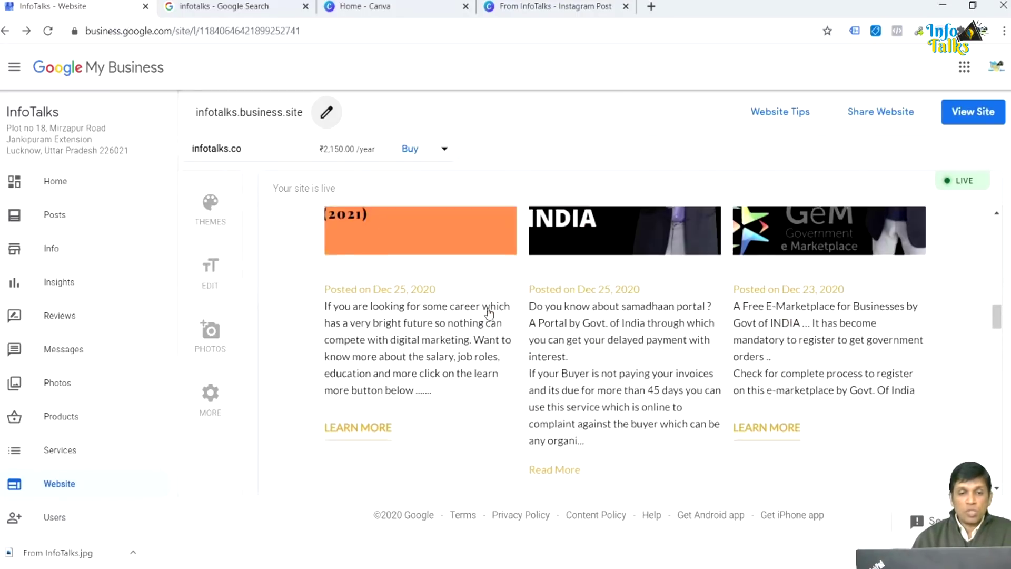
Step: Try the Noble, Austin, Lagos and Azure themes on the business website
scroll(489, 312, up, 15)
click(212, 217)
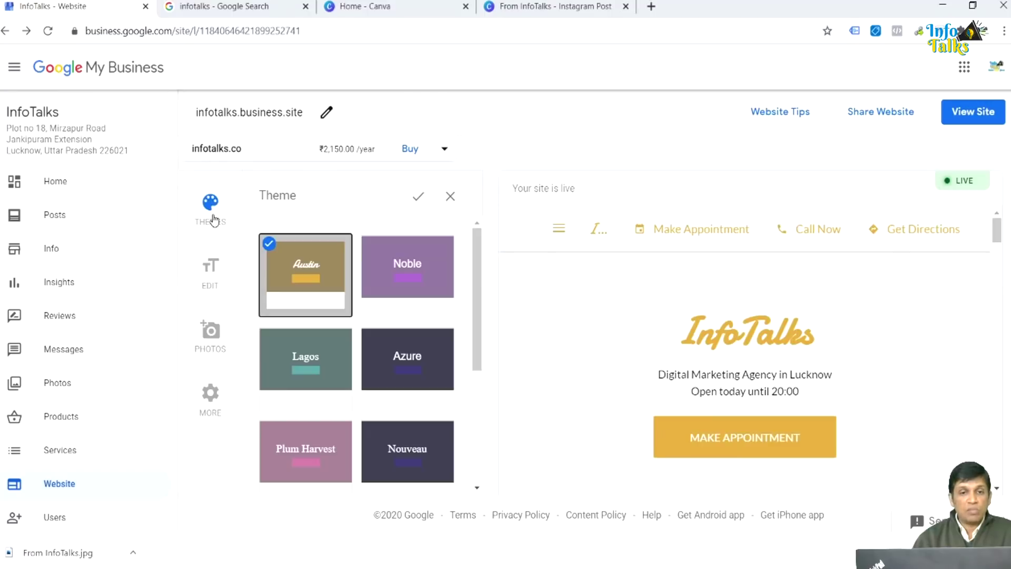
click(403, 285)
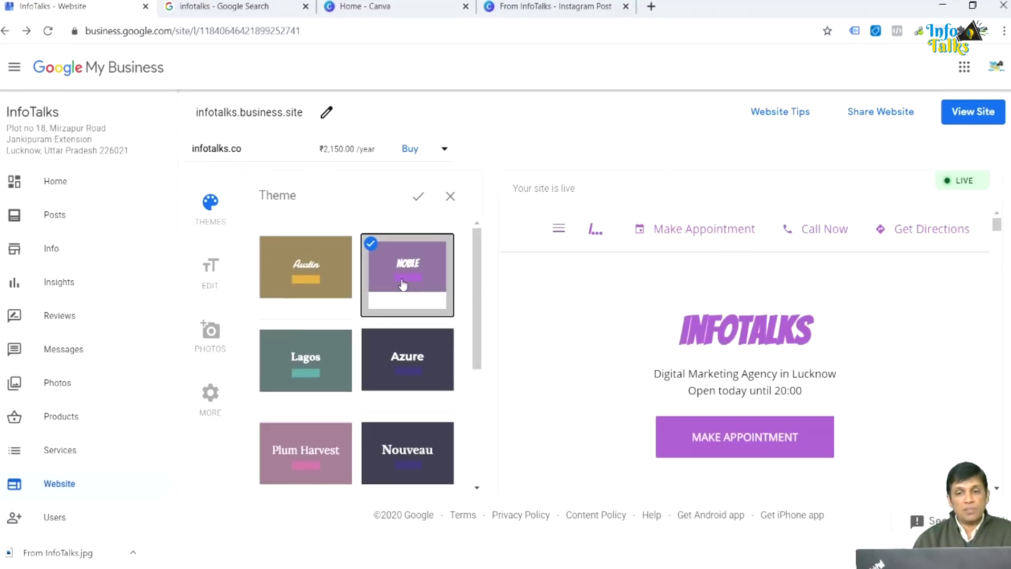
click(324, 289)
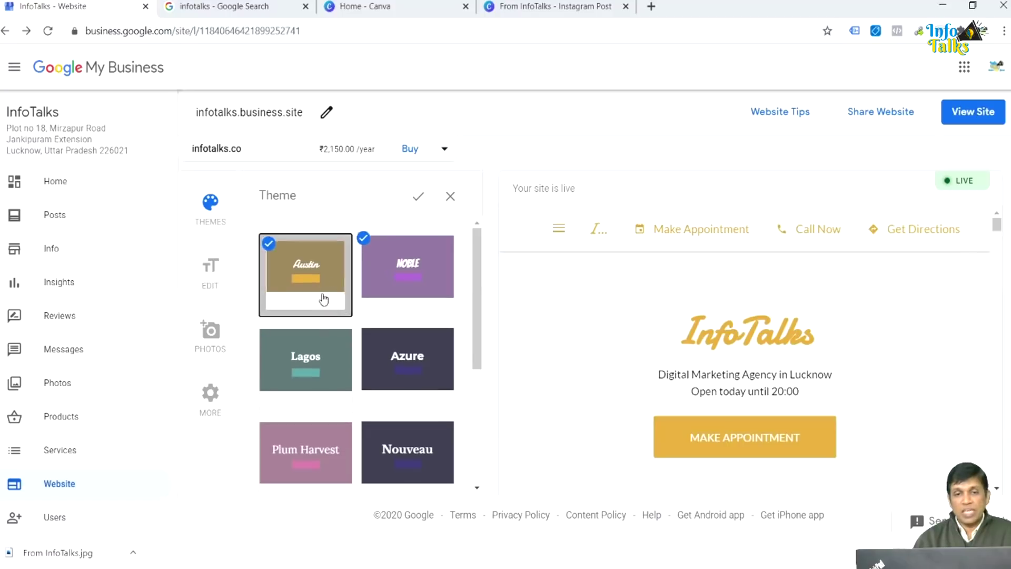
click(324, 375)
click(411, 365)
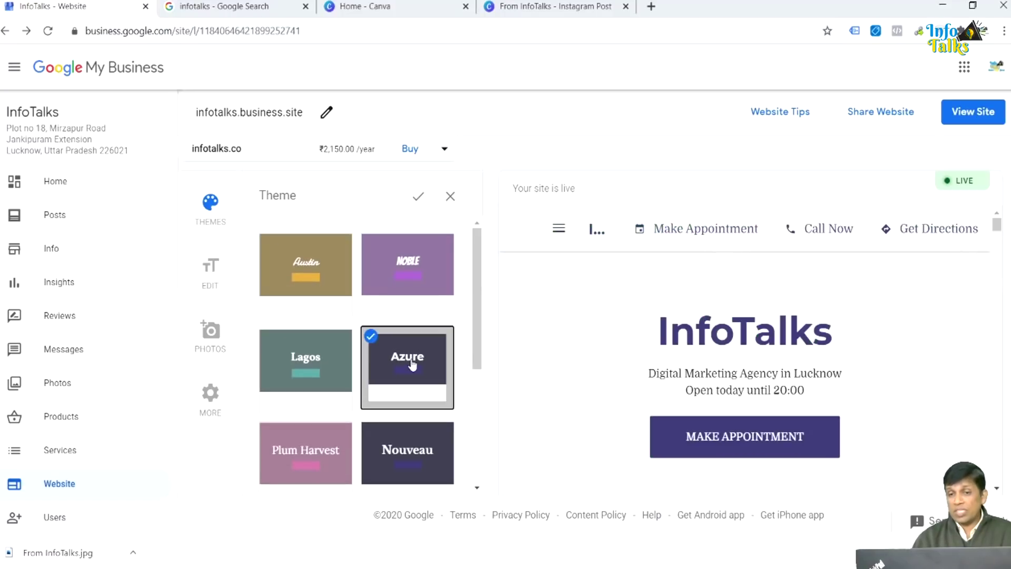
Step: Select the Austin theme for the business website, look over the remaining themes and apply the choice
click(300, 279)
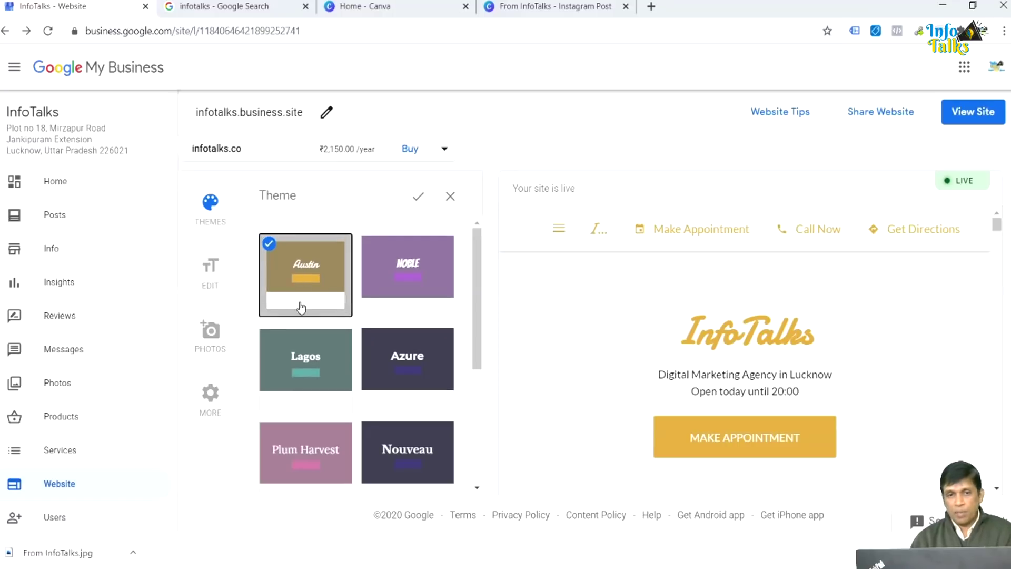
scroll(368, 300, down, 5)
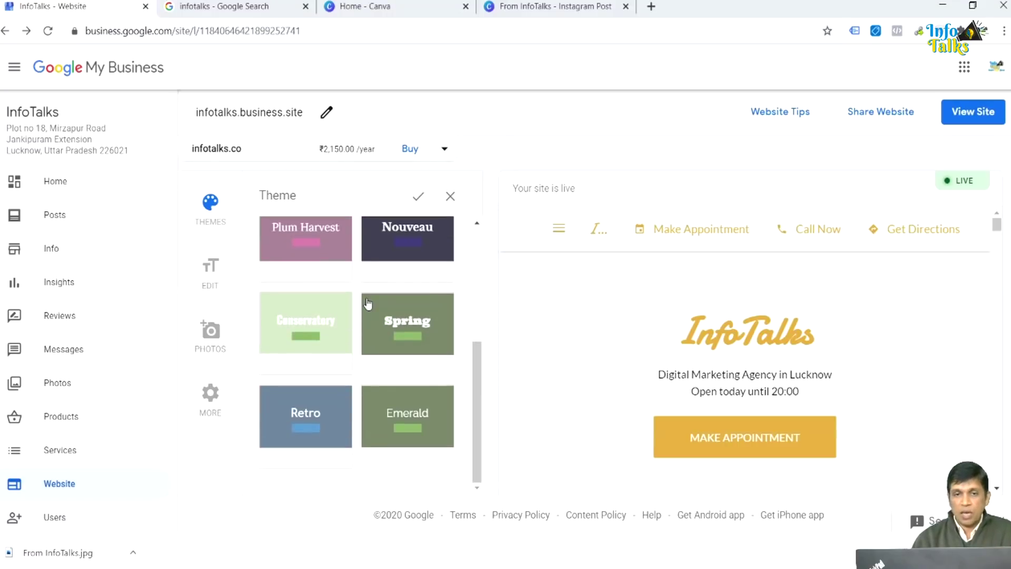
click(418, 196)
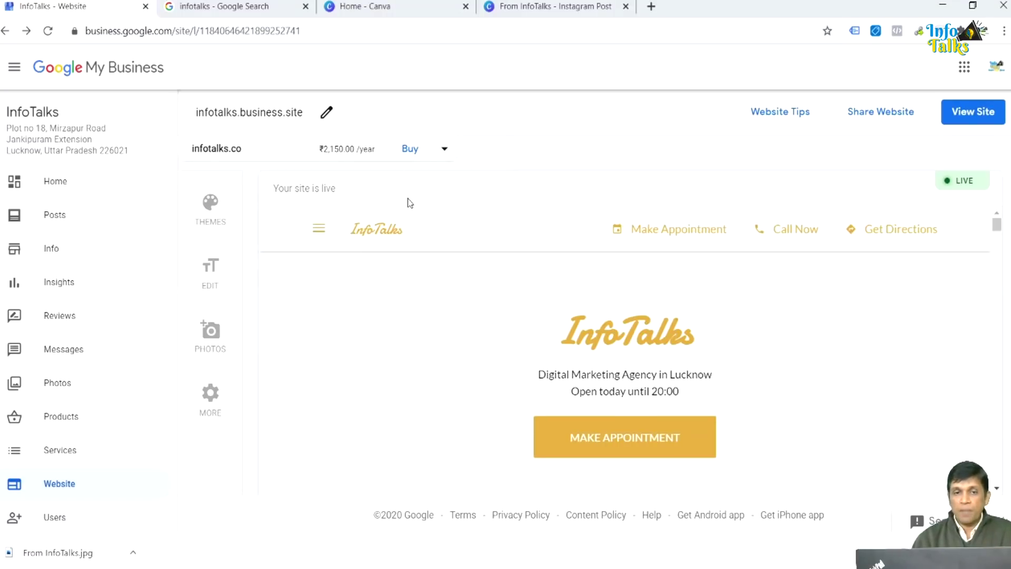
Step: Open the website's text editing settings, view the primary button options and try to save with Make Appointment and no appointment link
click(223, 279)
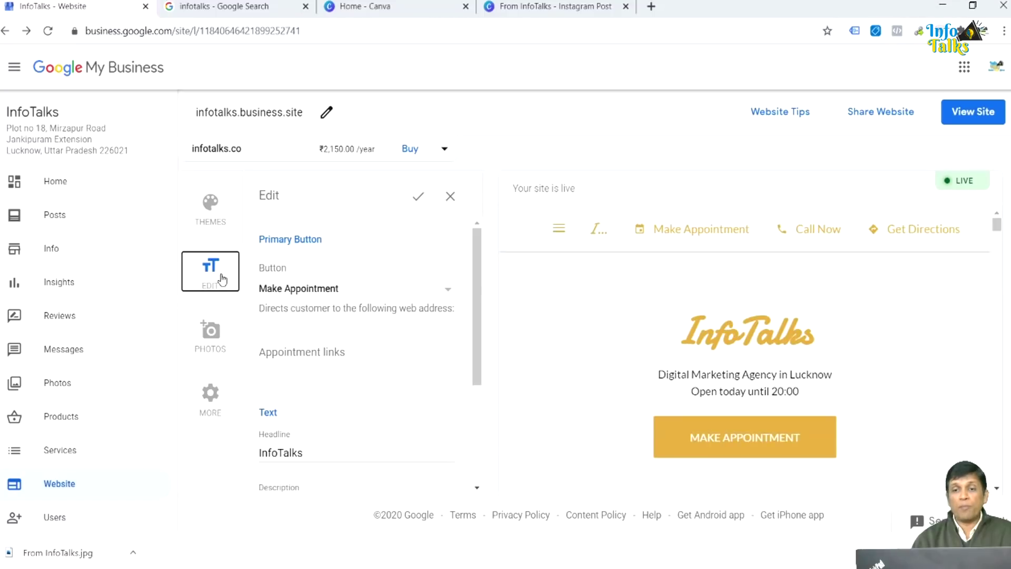
scroll(290, 292, down, 3)
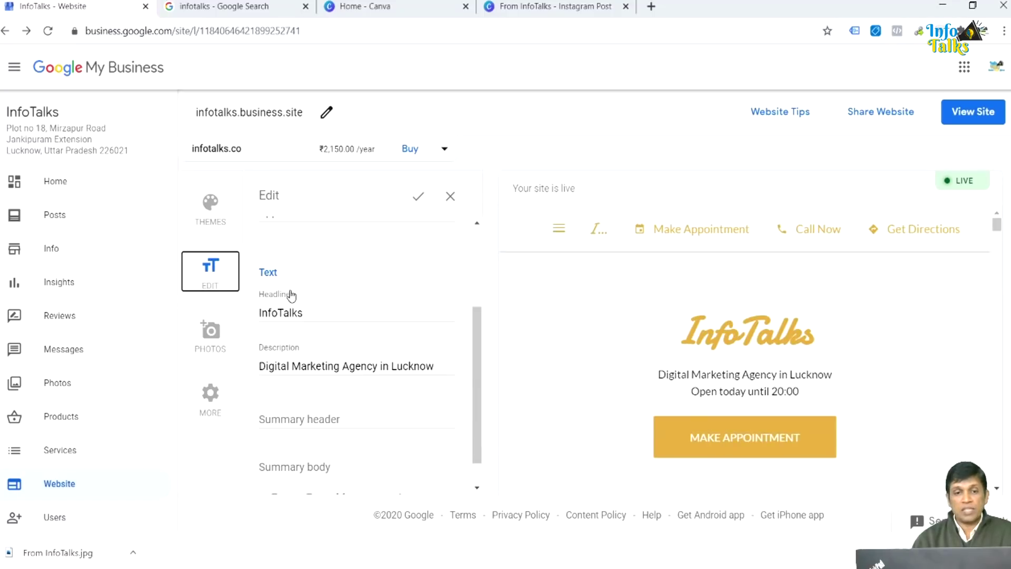
scroll(292, 294, up, 3)
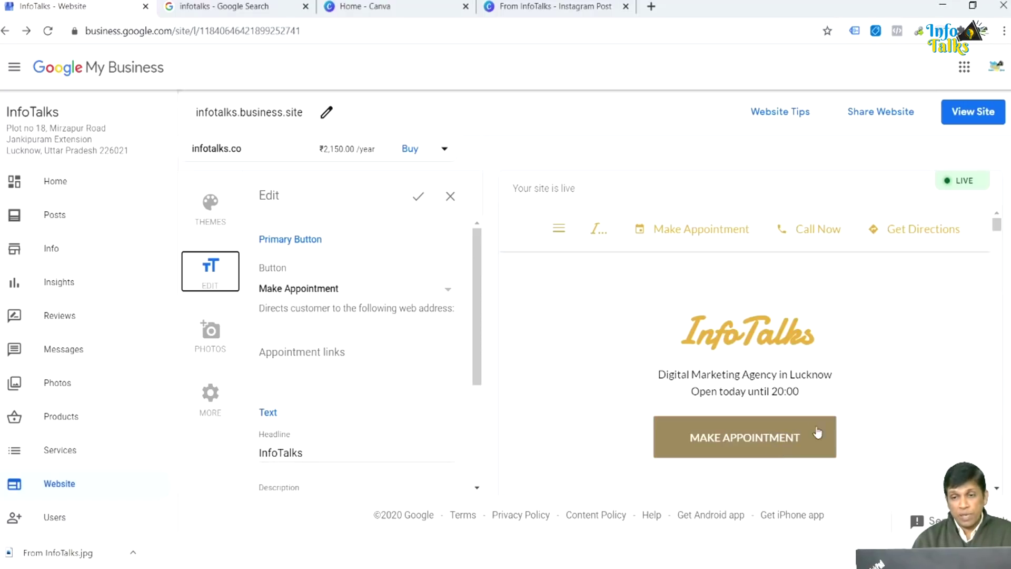
click(368, 291)
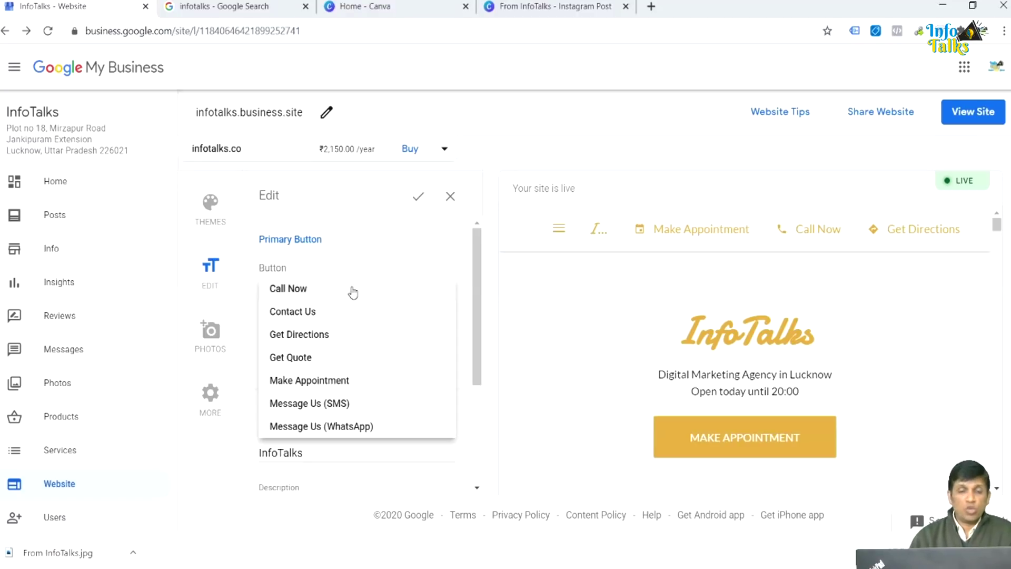
click(417, 199)
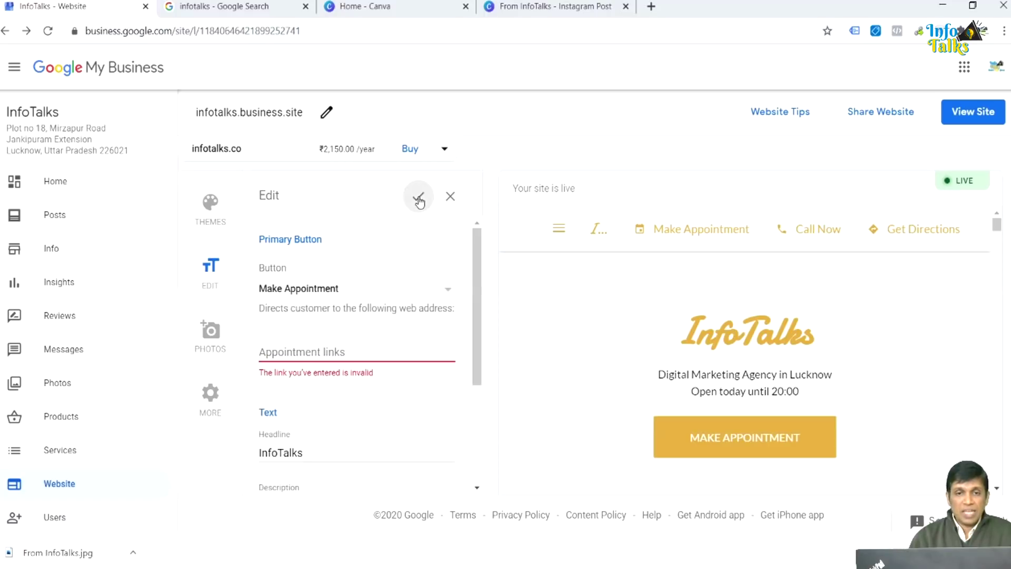
click(321, 352)
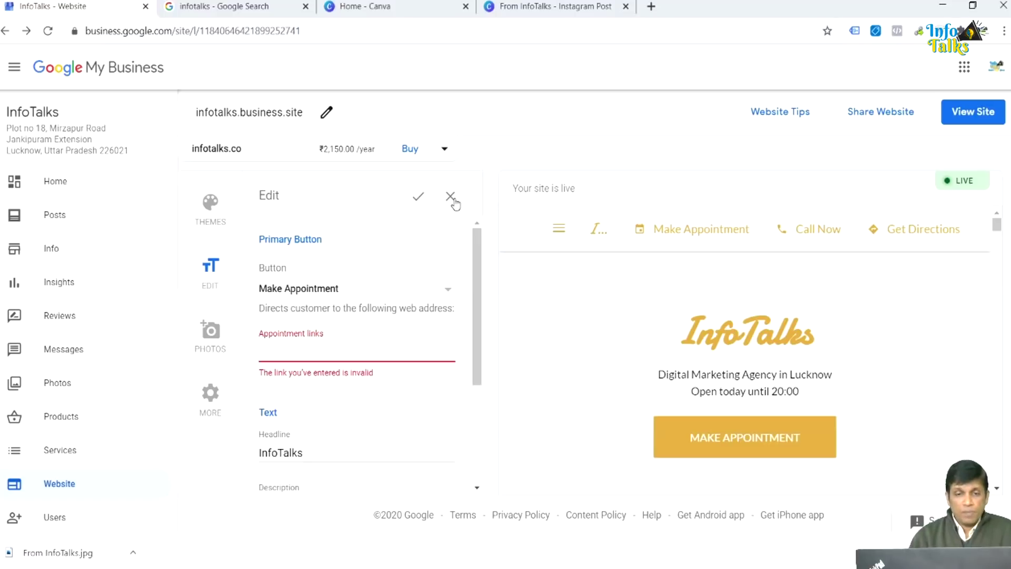
Step: Look through the website's headline, description, summary header and summary body fields without changing them
scroll(330, 332, down, 3)
double_click(292, 314)
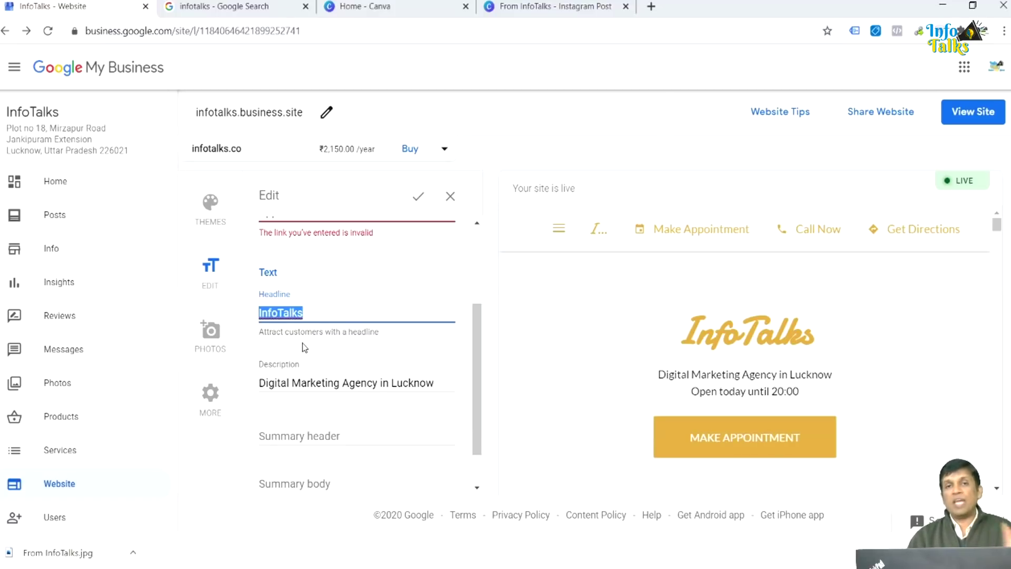
scroll(302, 345, down, 1)
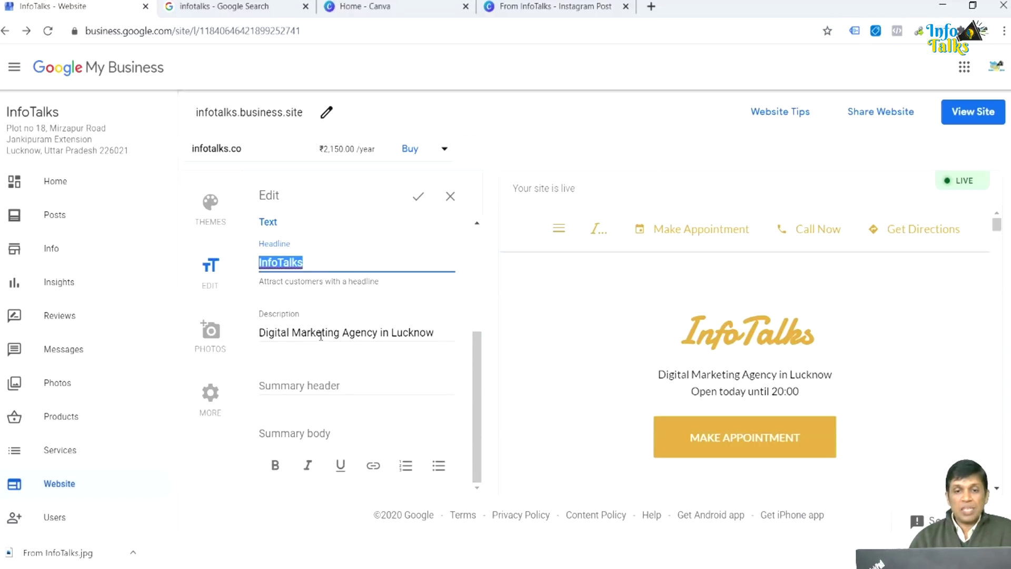
click(320, 335)
click(321, 335)
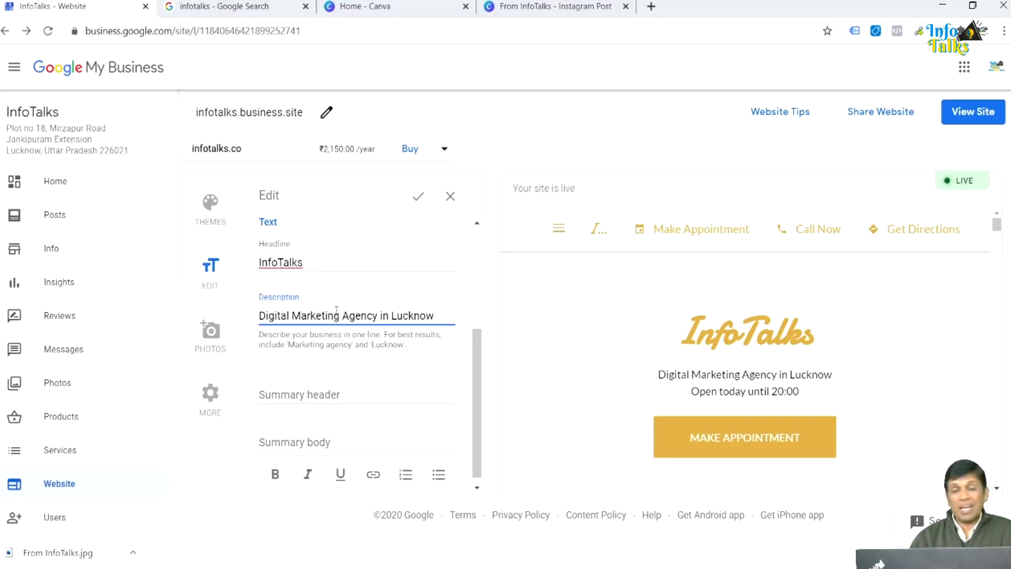
click(293, 392)
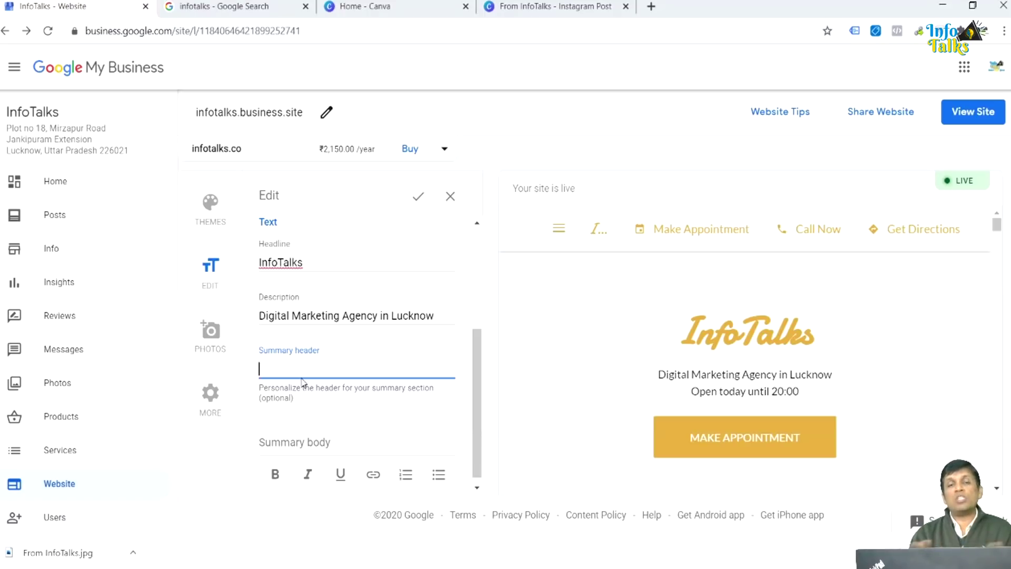
scroll(301, 395, down, 1)
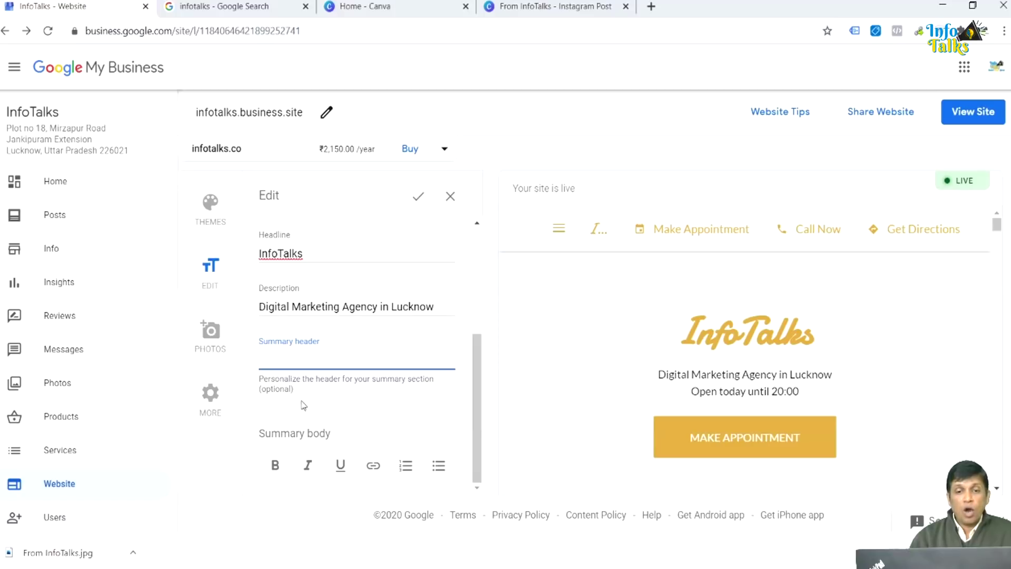
click(301, 436)
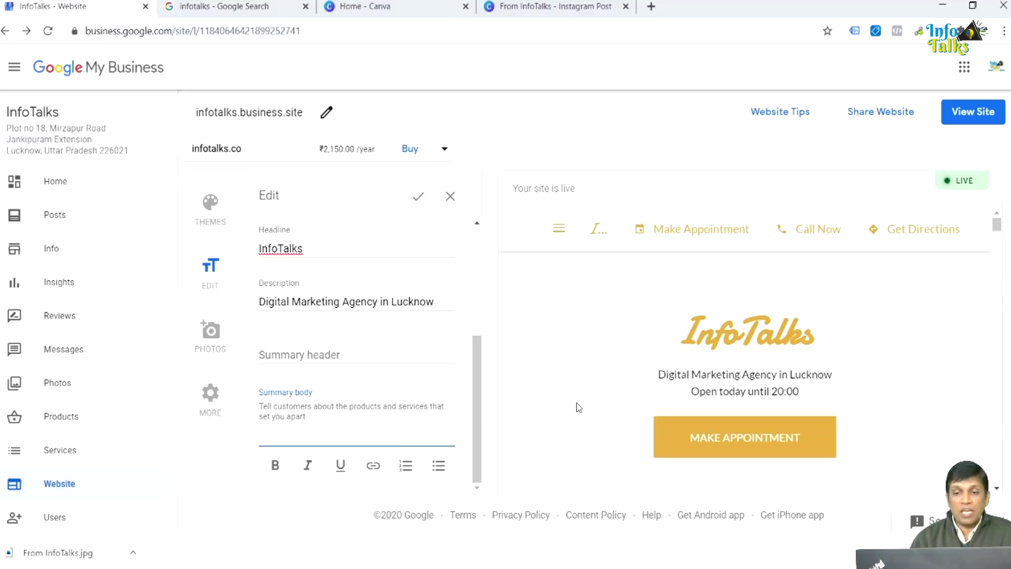
Step: Examine the Updates posts and customer testimonials in the business website's preview
scroll(577, 403, down, 5)
scroll(590, 382, down, 5)
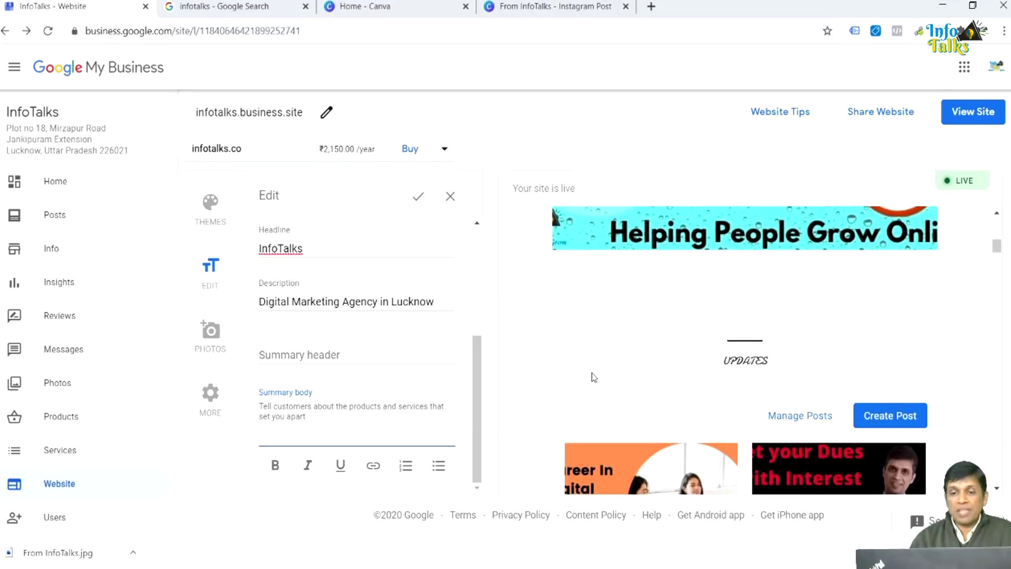
scroll(596, 375, down, 3)
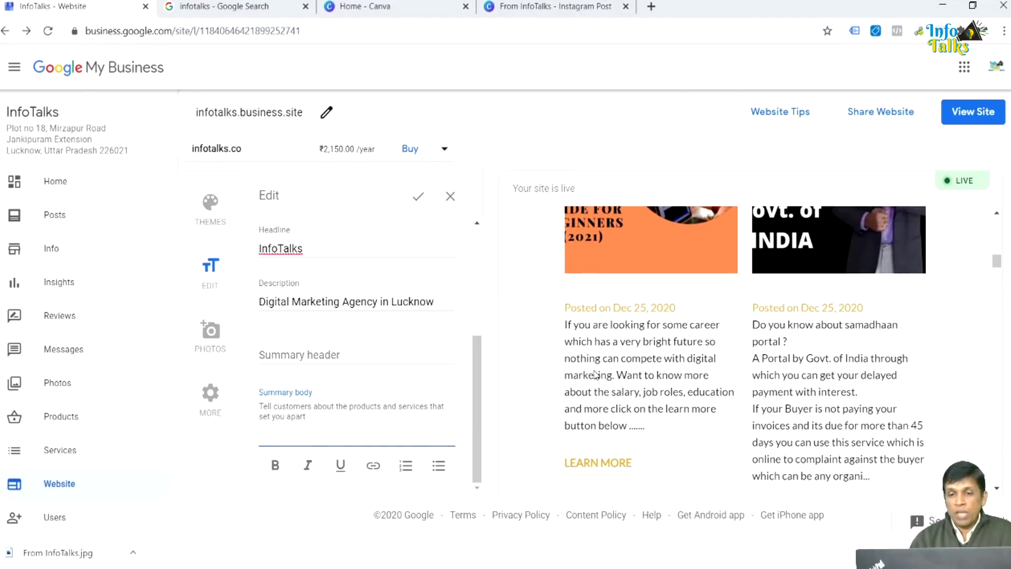
scroll(595, 375, down, 1)
scroll(596, 374, up, 2)
scroll(595, 375, up, 3)
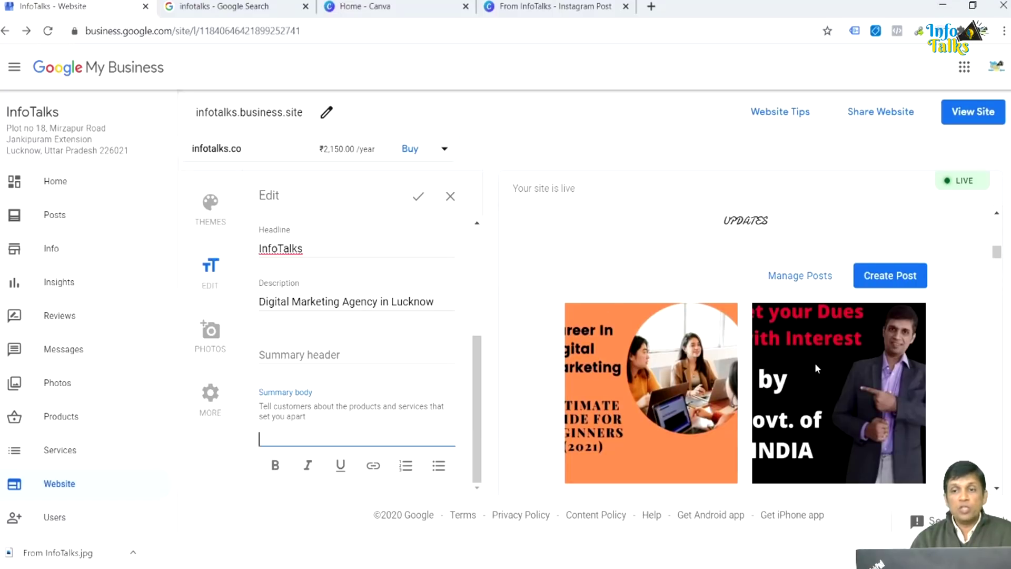
scroll(764, 316, down, 5)
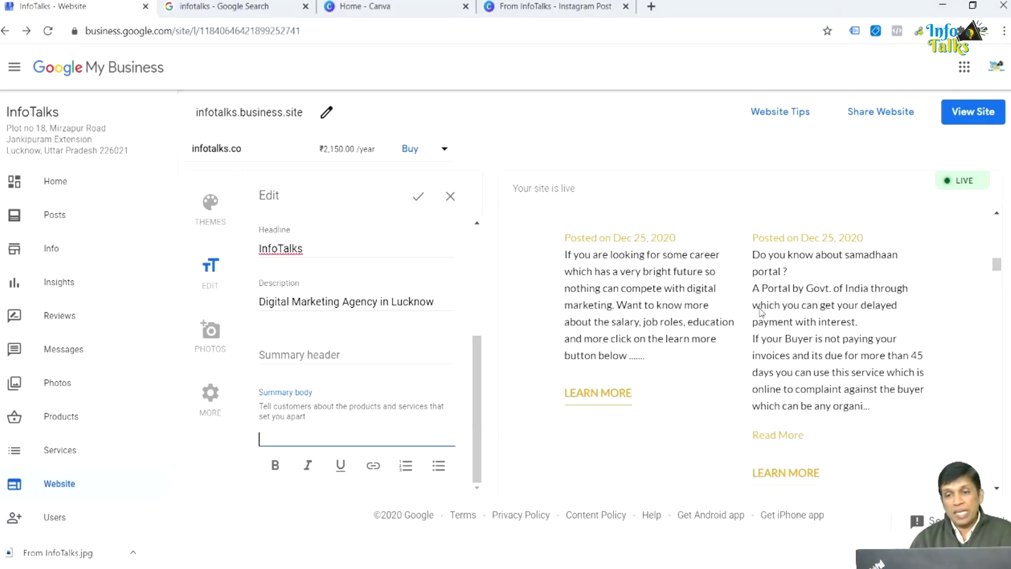
scroll(762, 313, down, 3)
scroll(762, 313, down, 5)
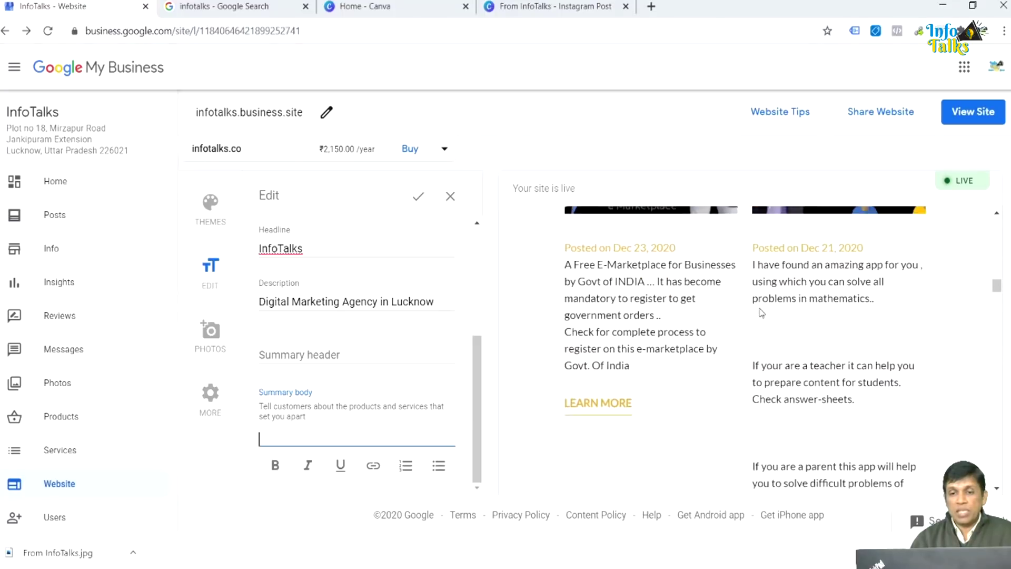
scroll(762, 313, down, 10)
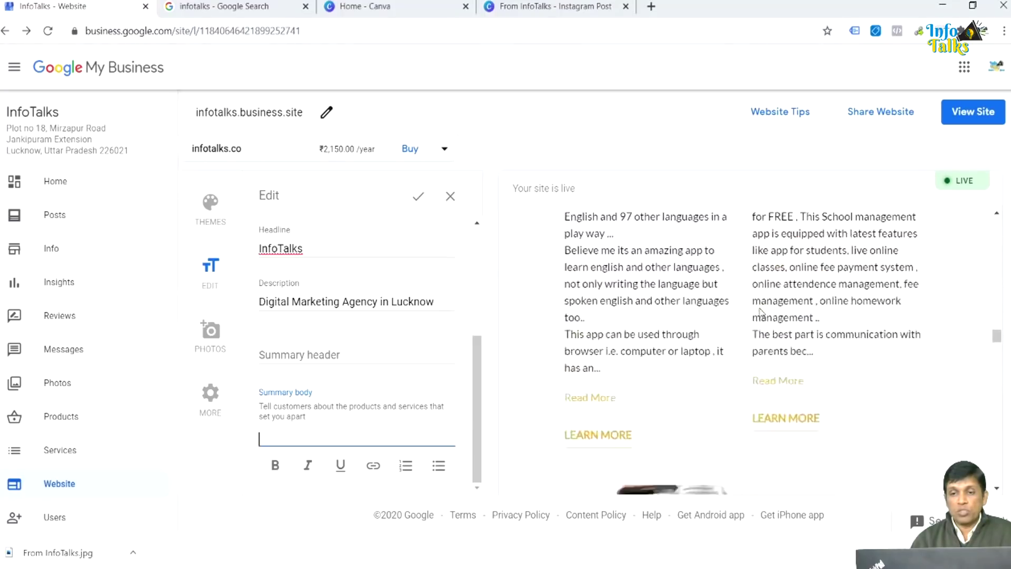
scroll(762, 313, down, 10)
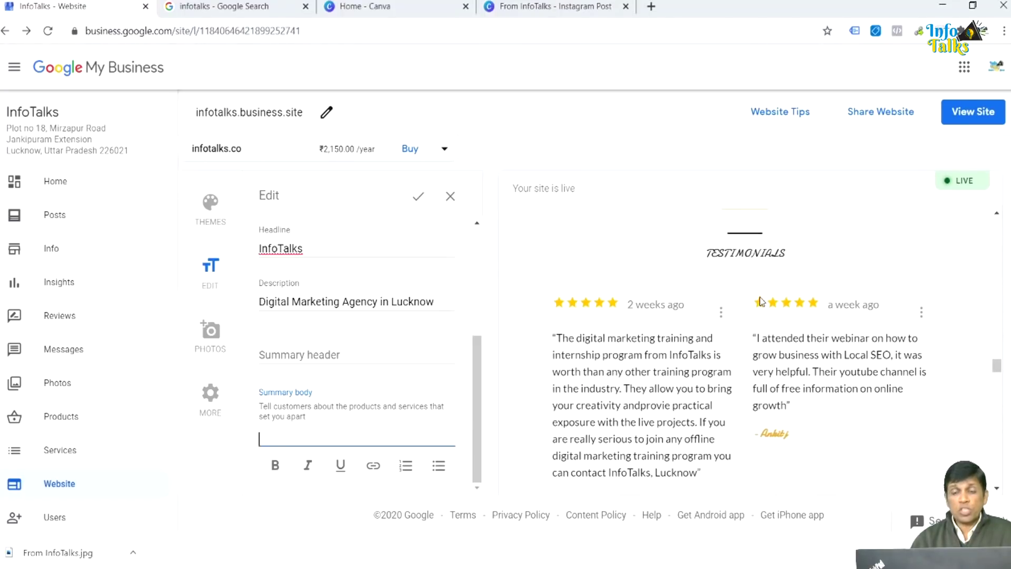
scroll(762, 313, up, 1)
scroll(801, 361, down, 3)
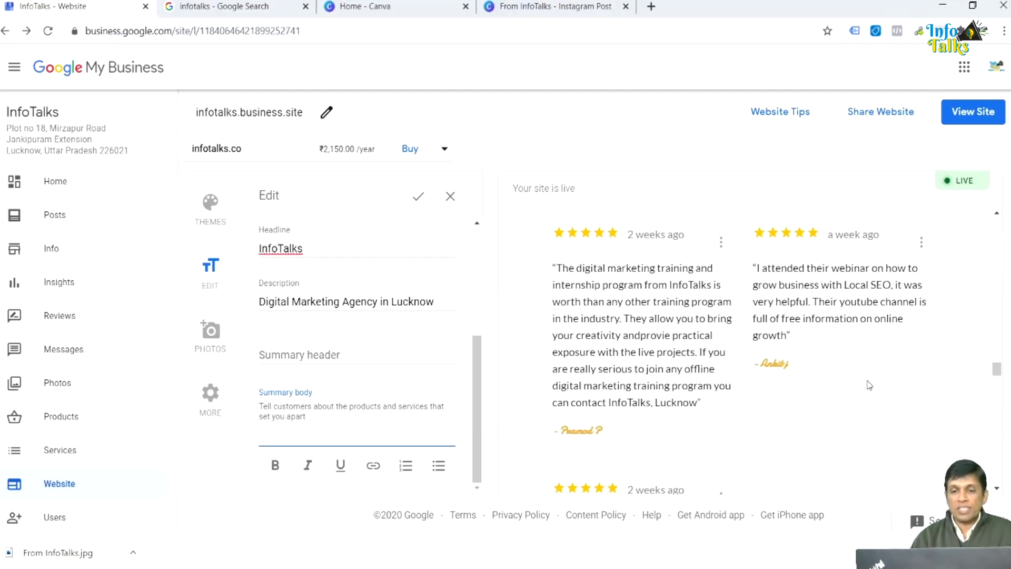
Step: Examine the About Us, Gallery and Contact Us sections of the website preview, including the address and opening hours
scroll(869, 385, down, 10)
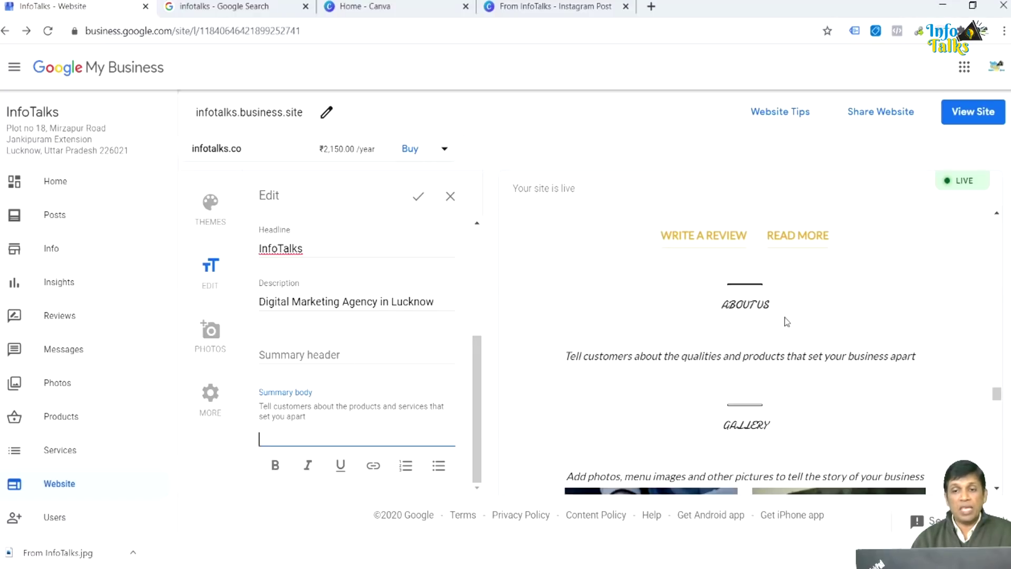
scroll(717, 385, down, 5)
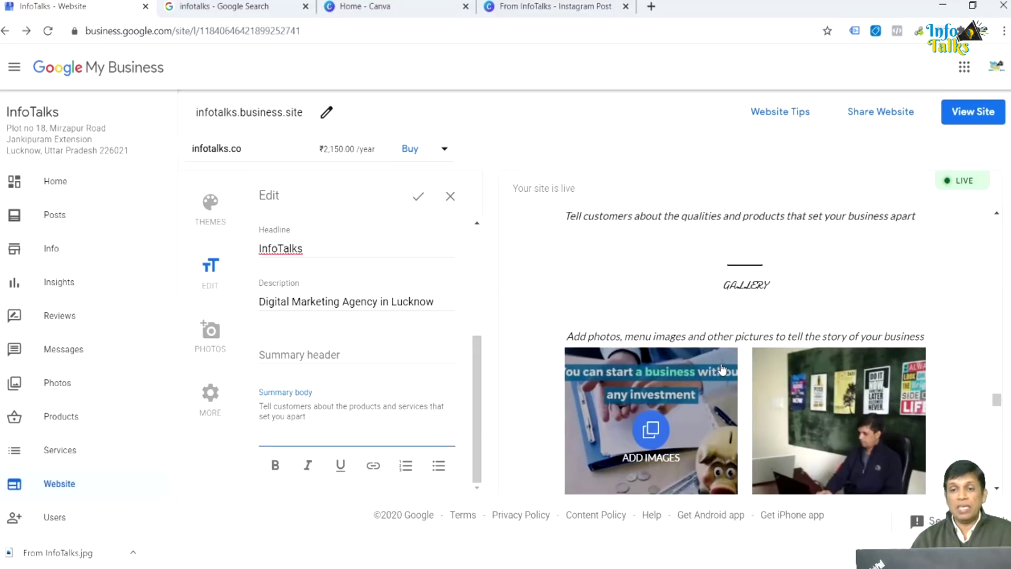
scroll(723, 370, down, 4)
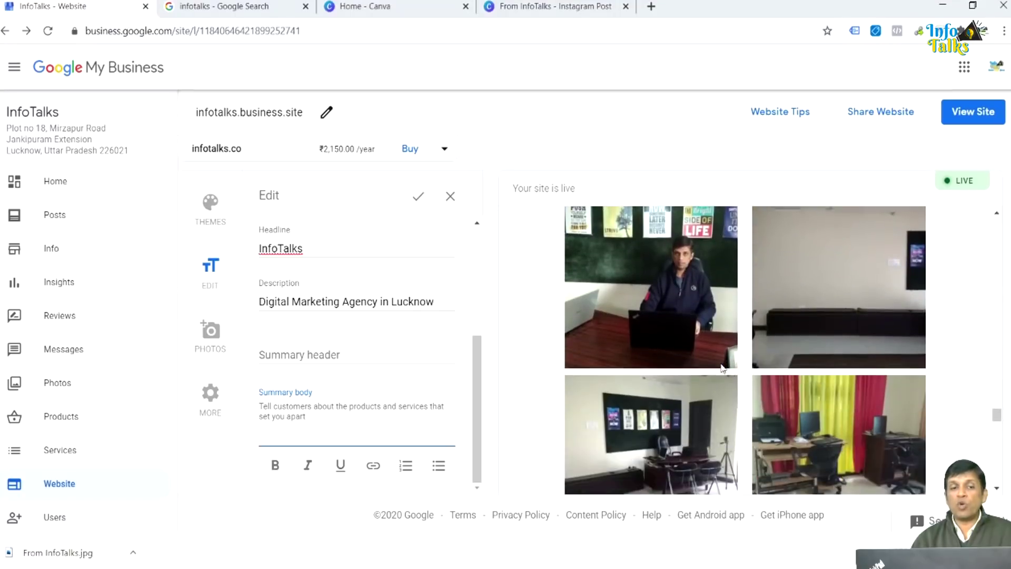
scroll(723, 367, down, 5)
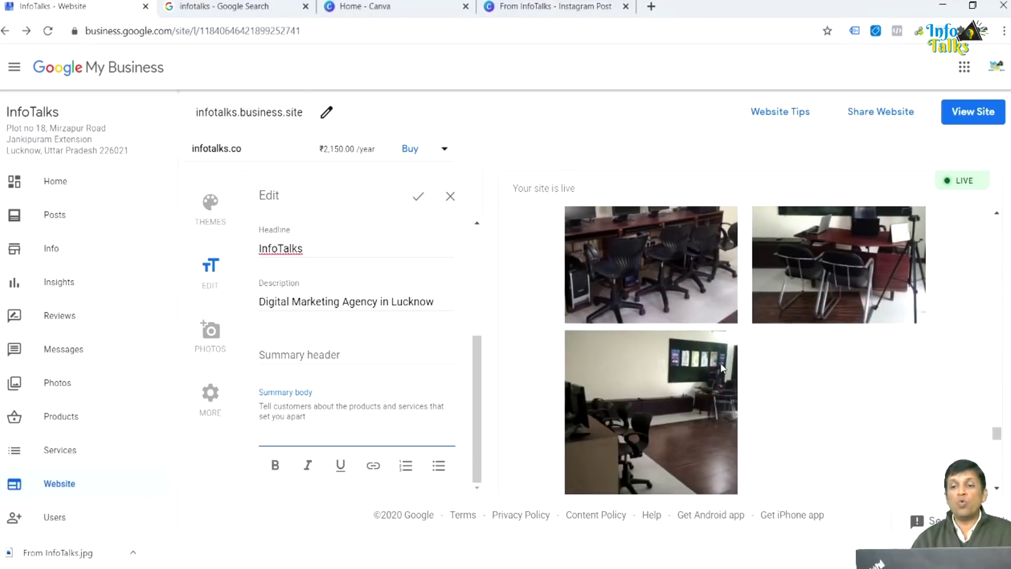
scroll(725, 367, down, 1)
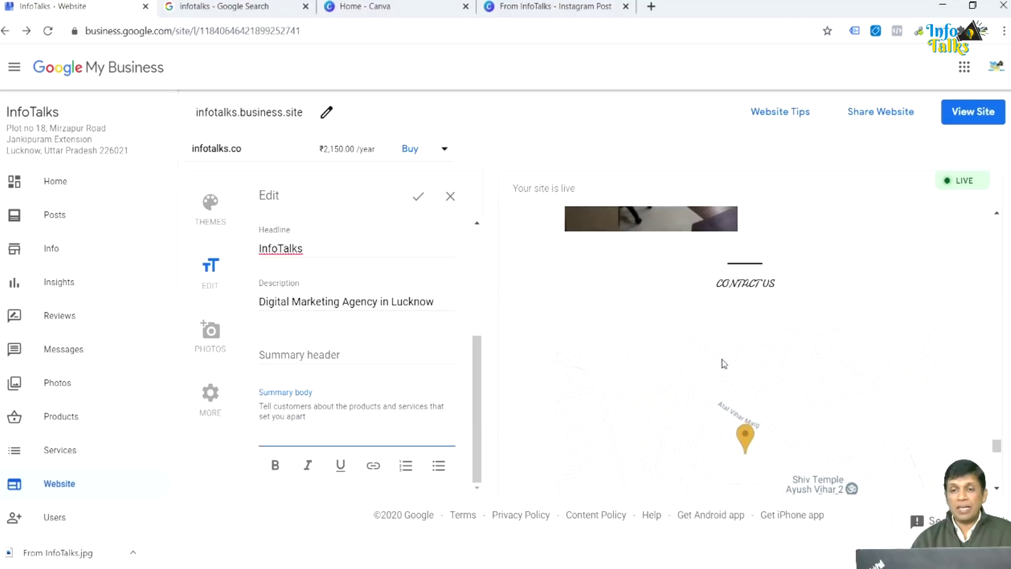
scroll(686, 334, down, 4)
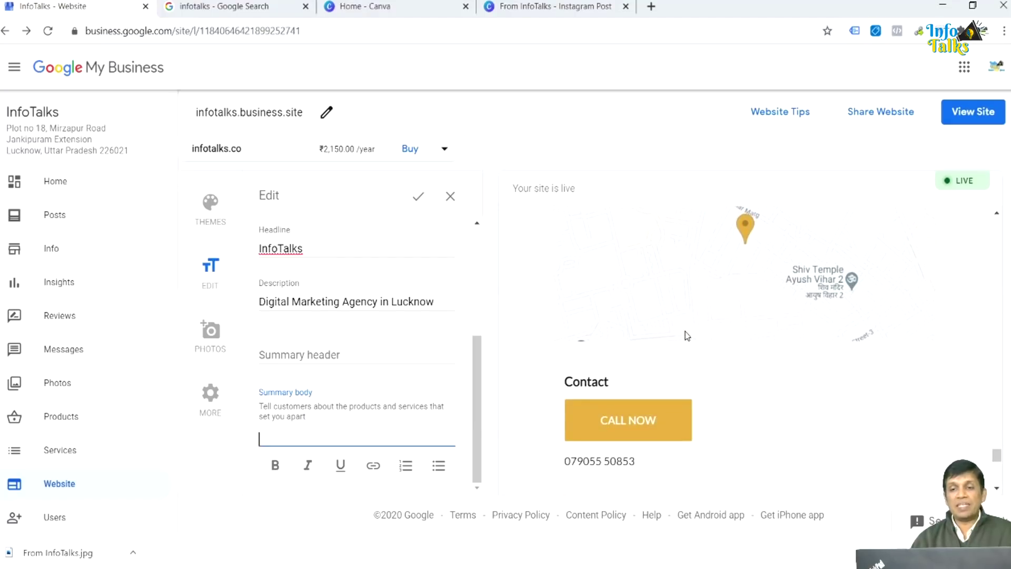
scroll(694, 345, down, 3)
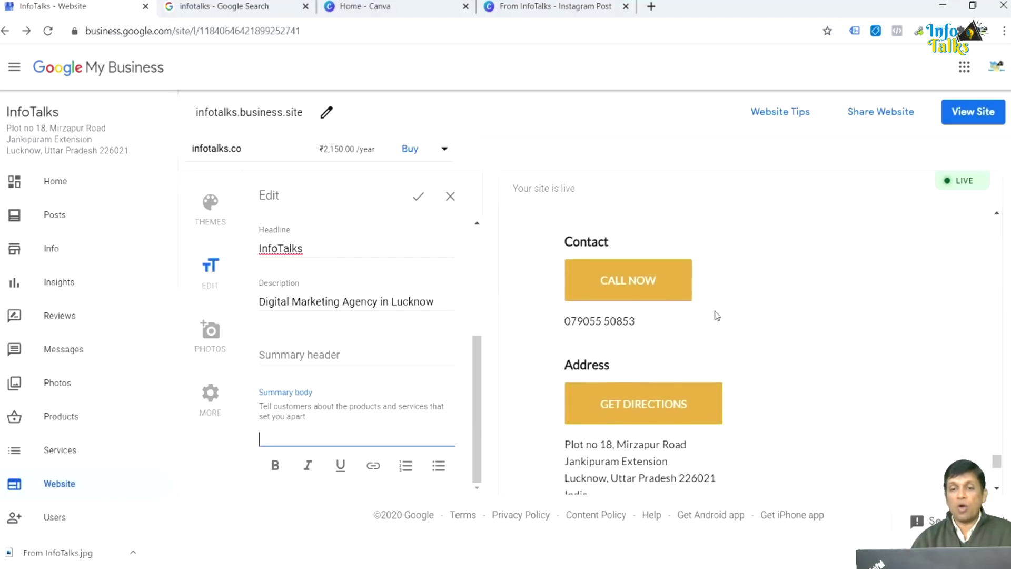
scroll(738, 400, down, 1)
scroll(745, 416, down, 3)
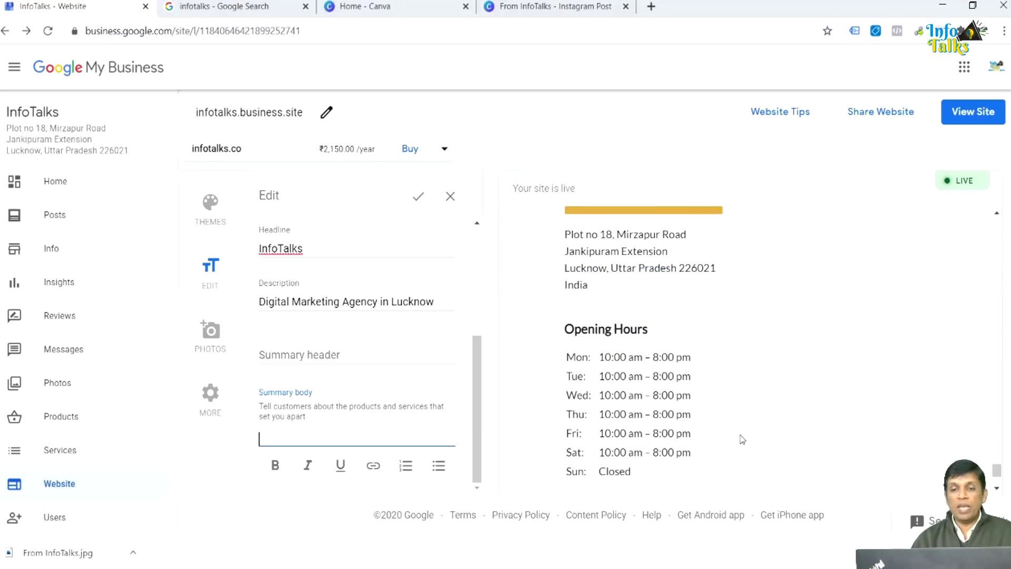
Step: Open the live InfoTalks business website from the website editor, dismiss its cookie notice, and view its section menu
scroll(717, 376, down, 2)
scroll(740, 409, up, 10)
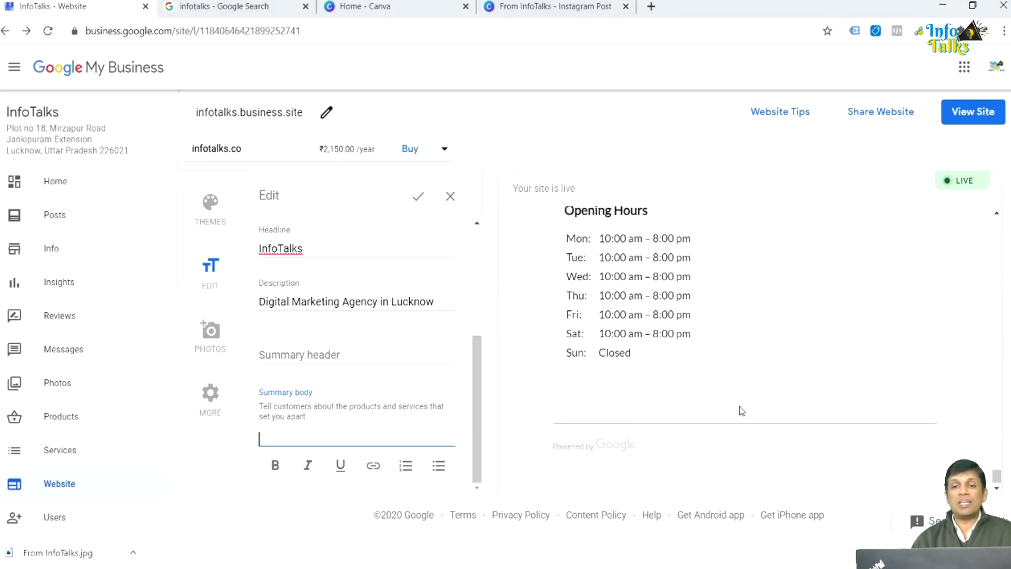
scroll(742, 410, up, 5)
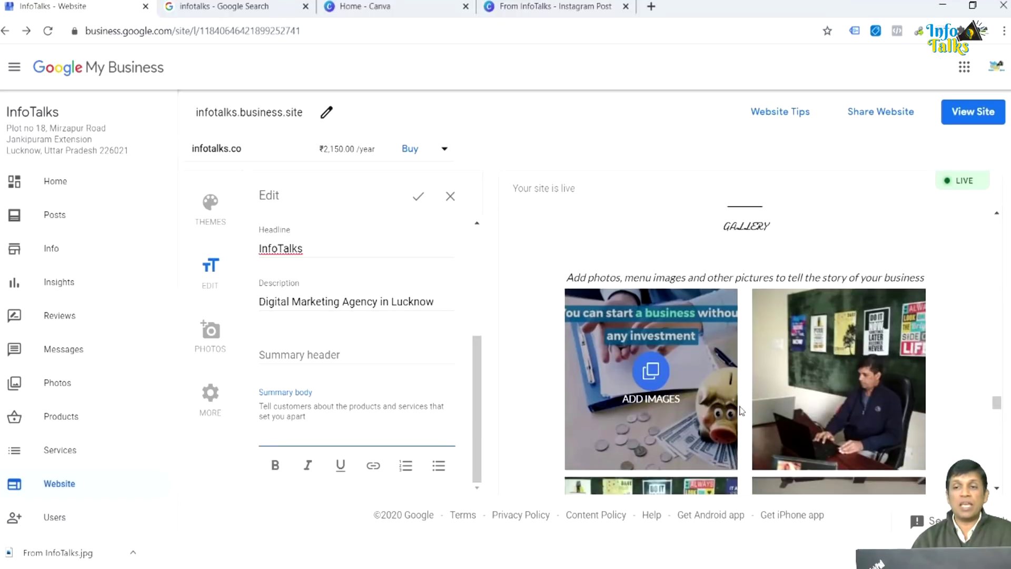
click(974, 113)
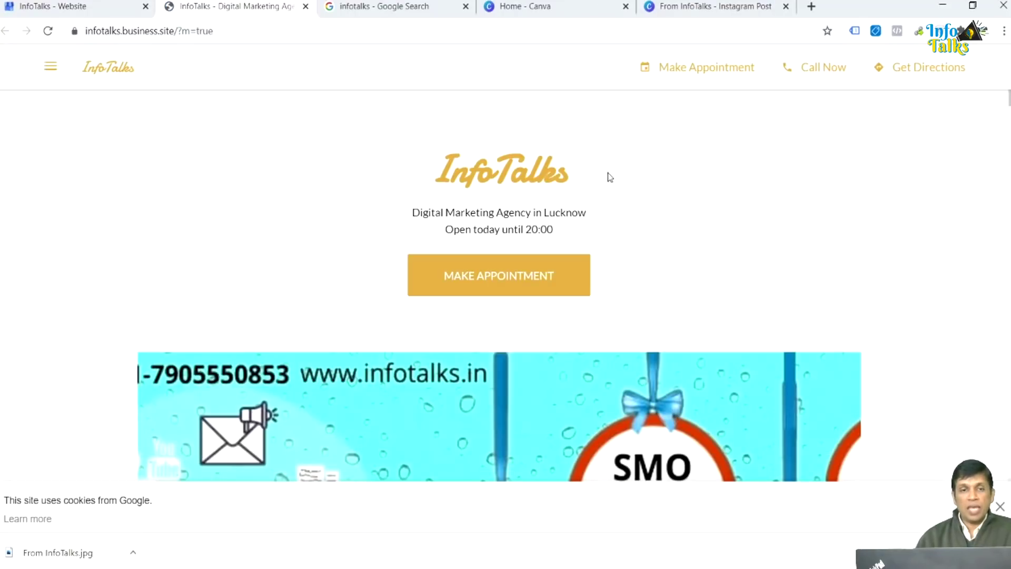
click(1001, 507)
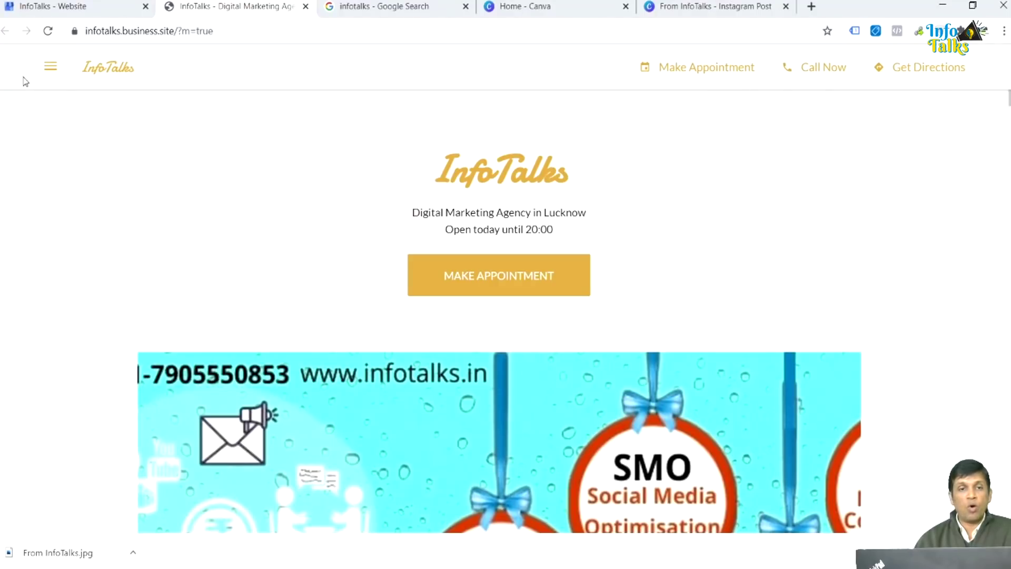
click(50, 66)
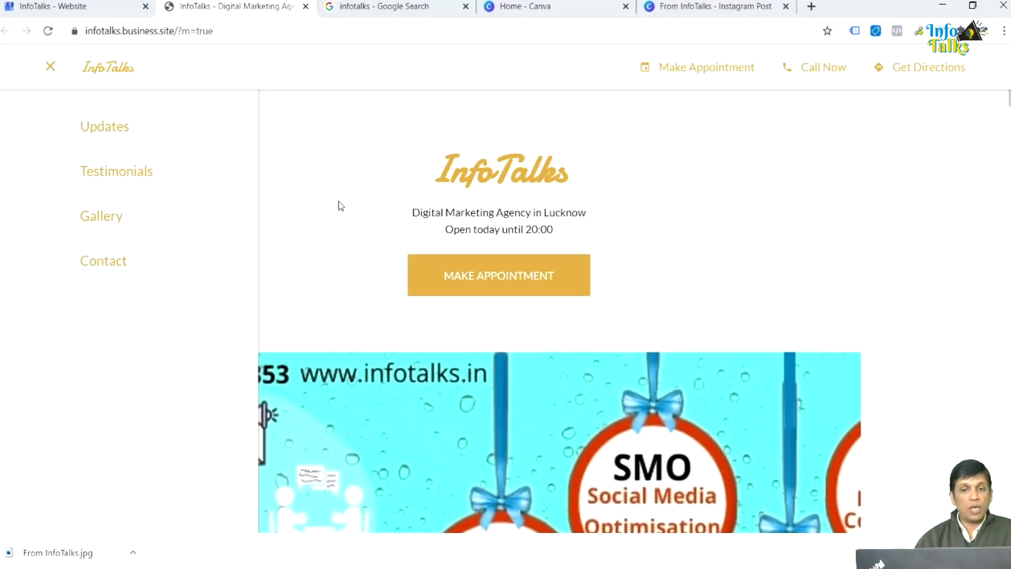
click(51, 66)
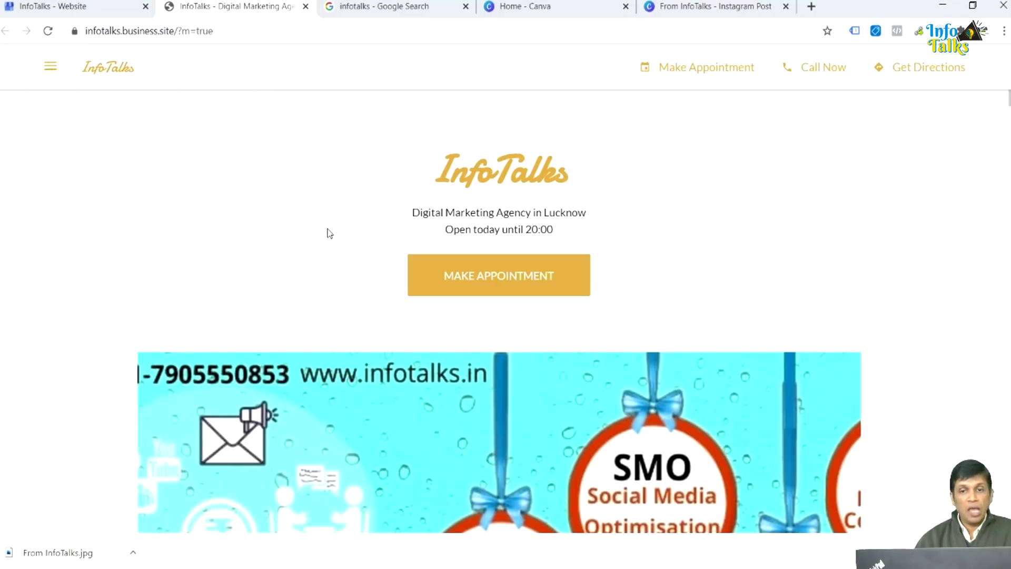
Step: Look through the live website's posts, gallery, map and contact details, and close the site
scroll(329, 234, down, 15)
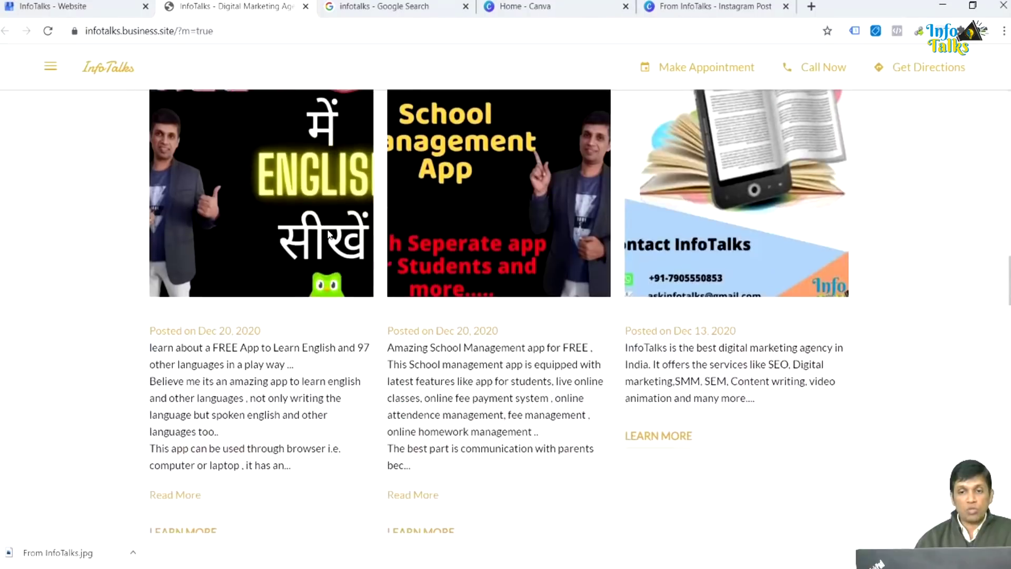
scroll(329, 233, down, 20)
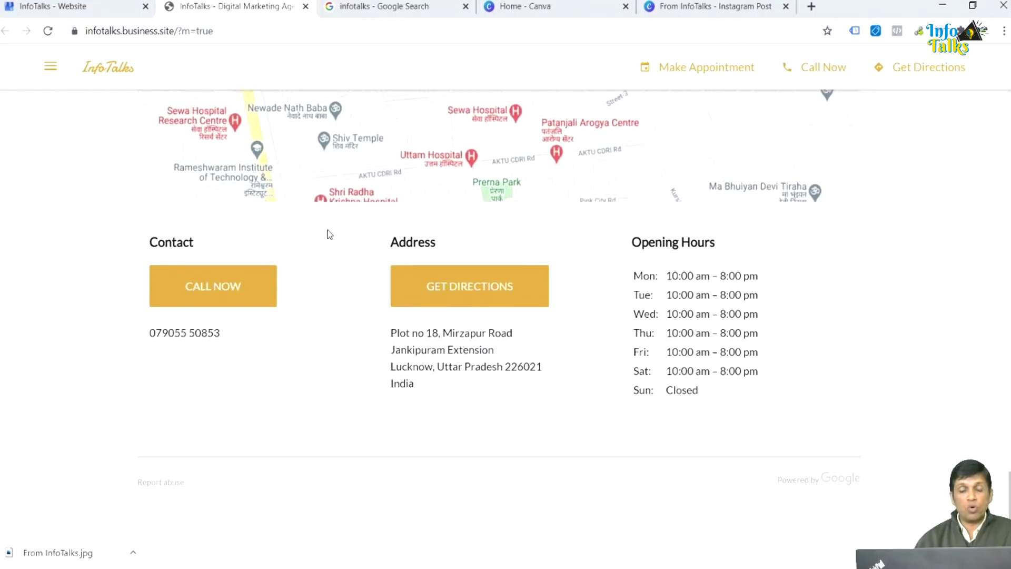
scroll(328, 232, up, 6)
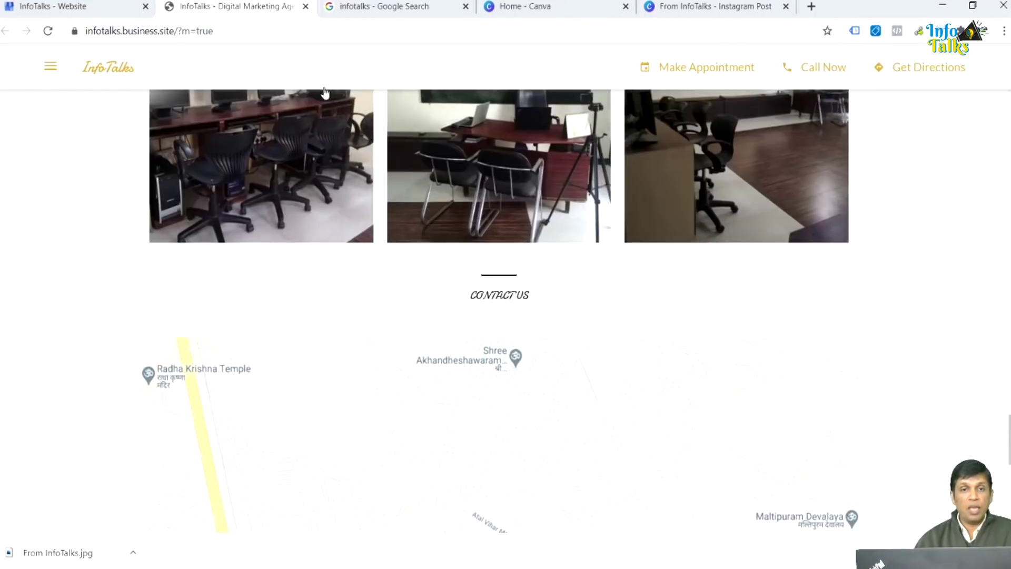
click(306, 6)
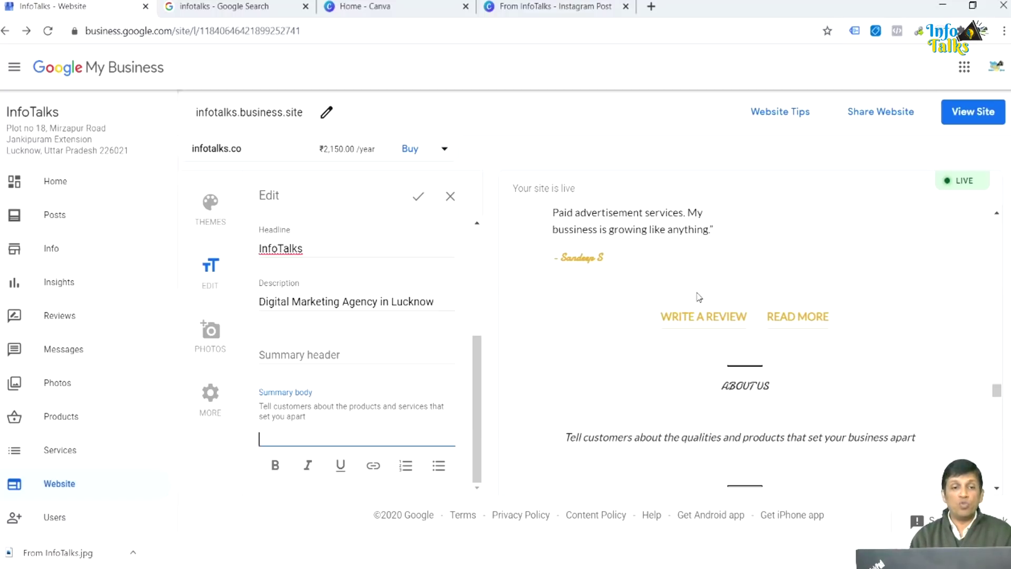
Step: View the business profile's Photos overview and return to the profile's Home page
scroll(97, 399, down, 3)
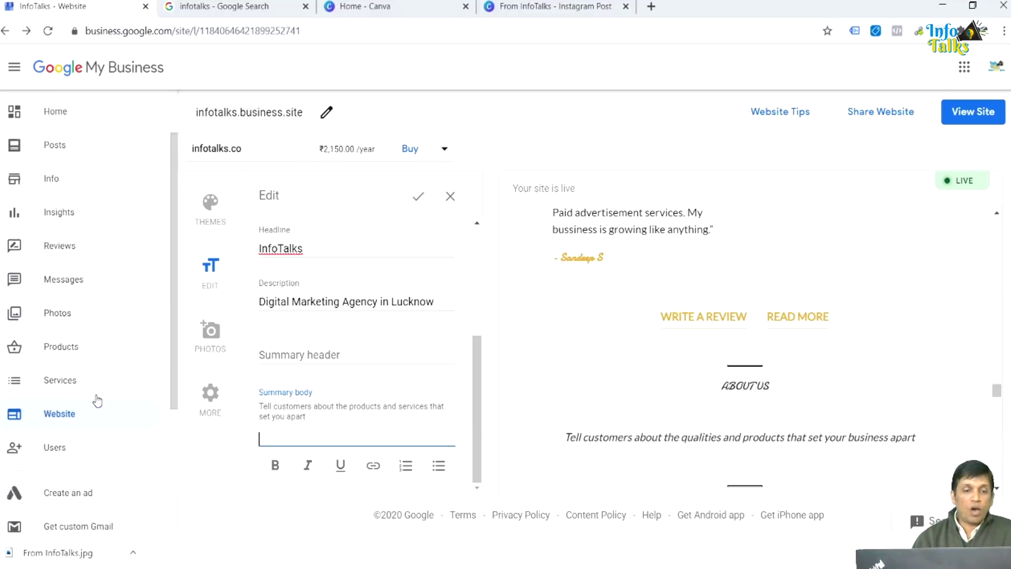
scroll(58, 340, up, 2)
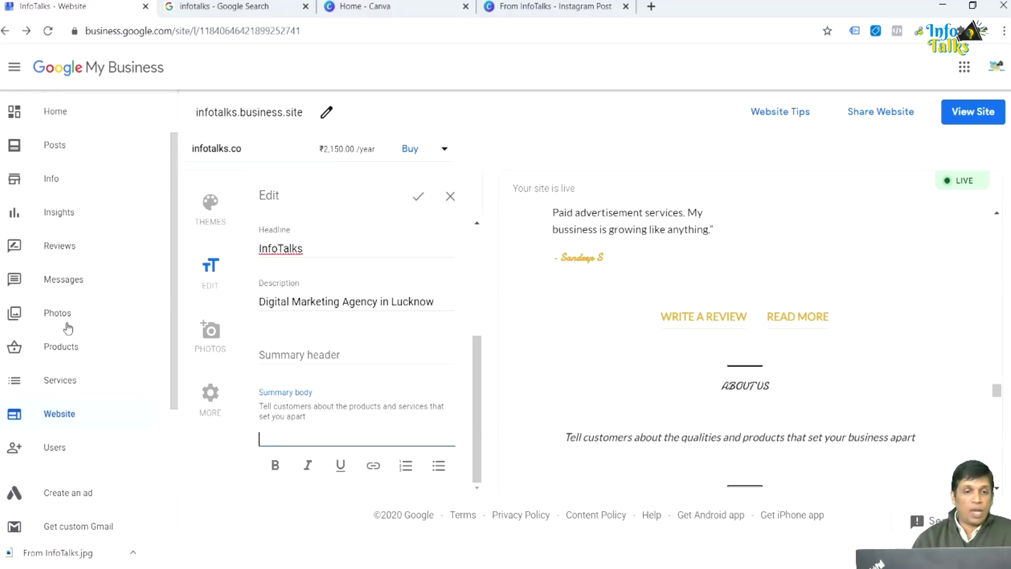
click(63, 314)
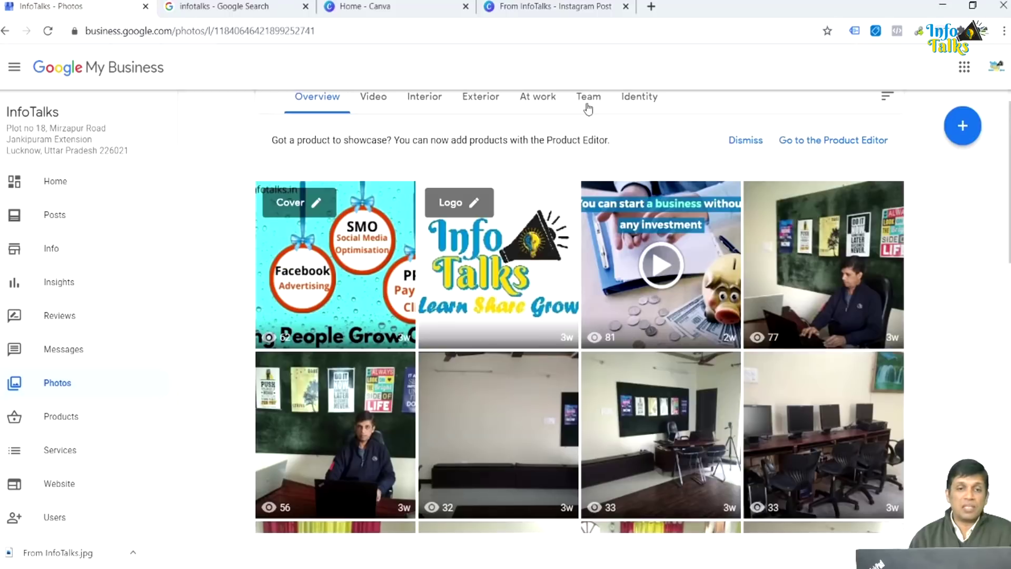
click(65, 188)
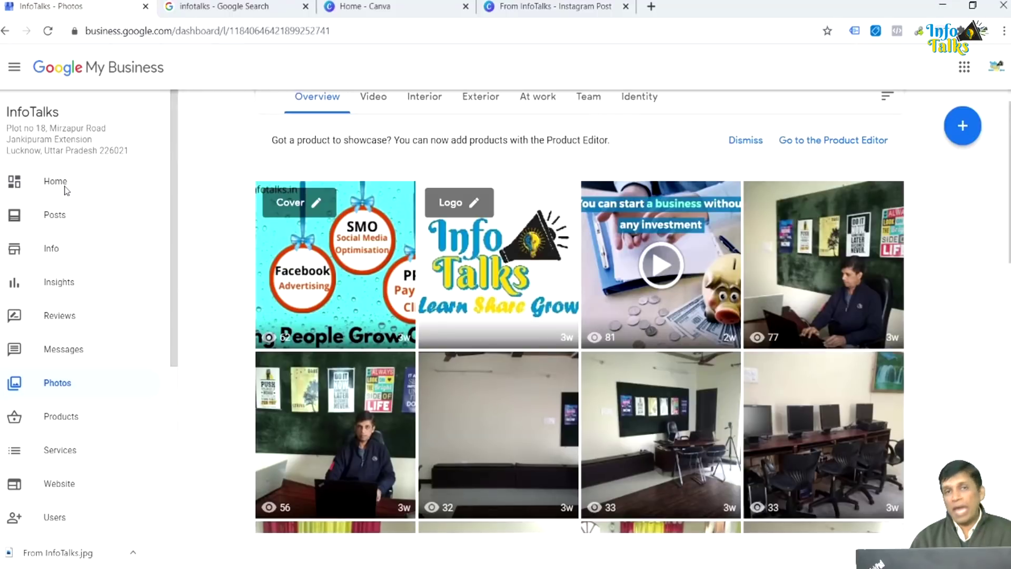